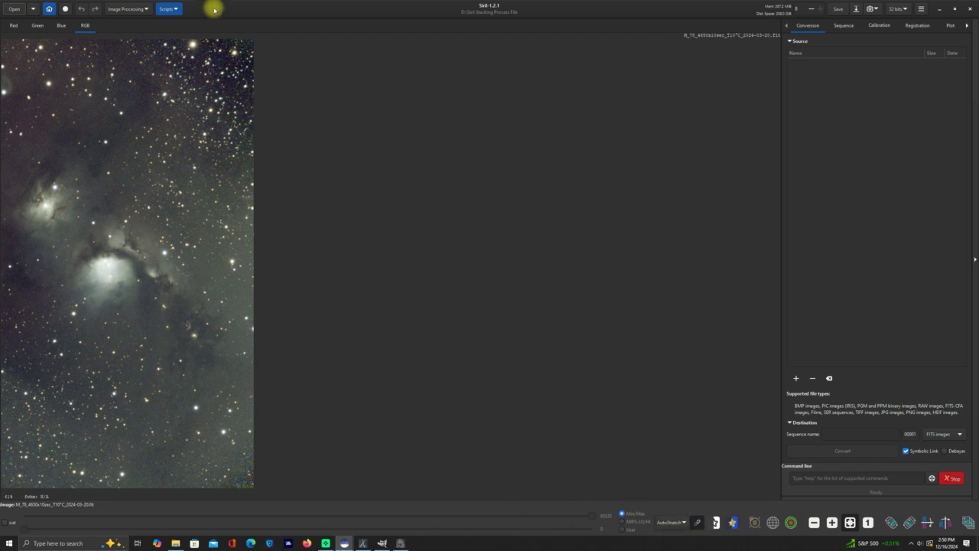
Step: Remove the image's green noise with Average Neutral protection and preserved lightness, and switch the display mode to Linear
click(147, 9)
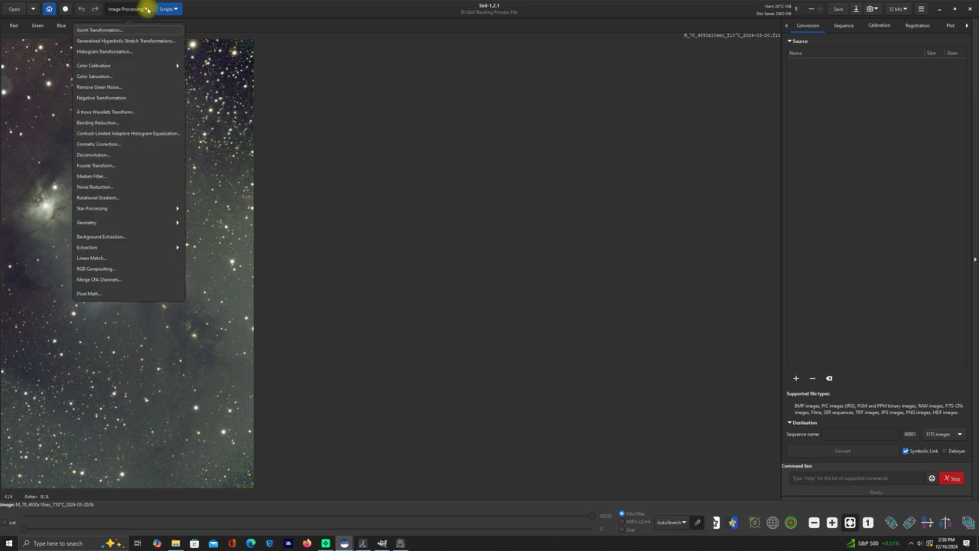
click(114, 88)
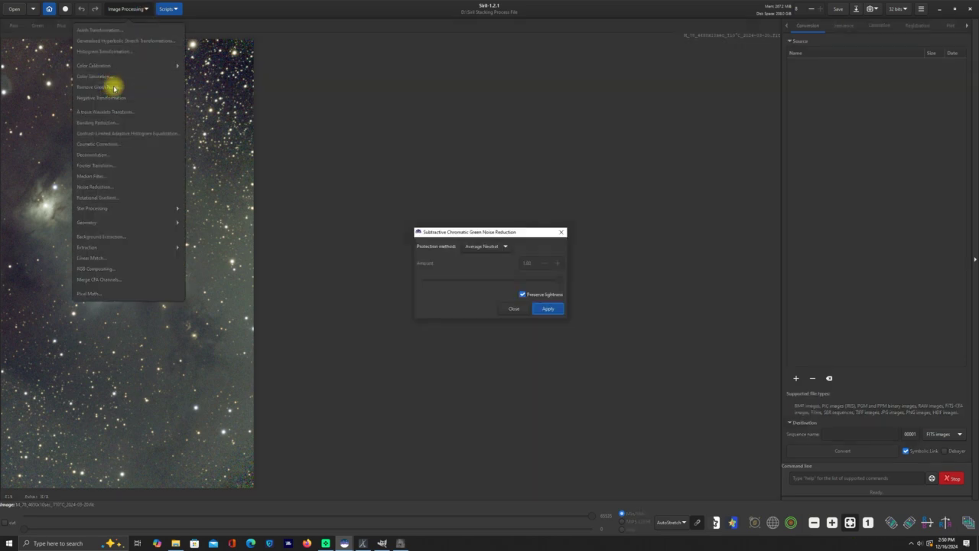
click(550, 309)
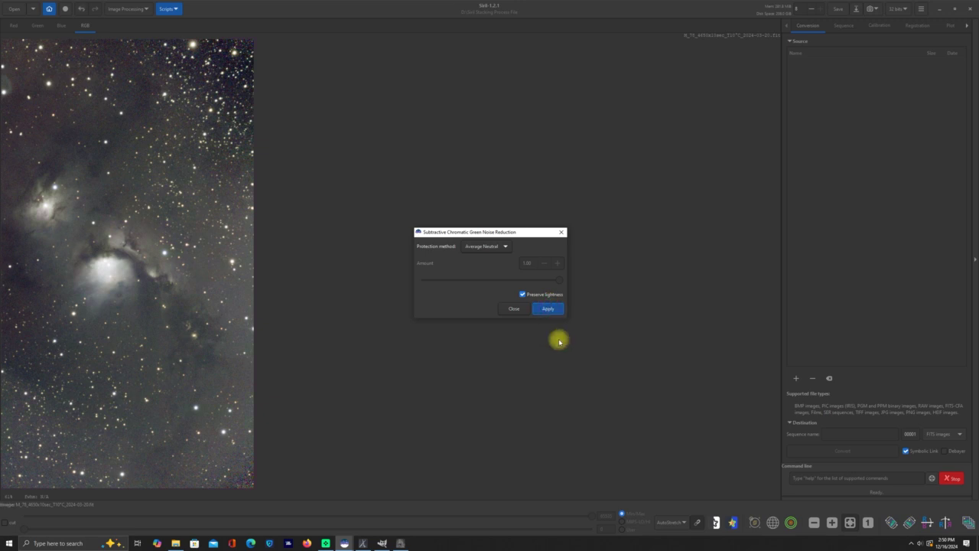
click(514, 309)
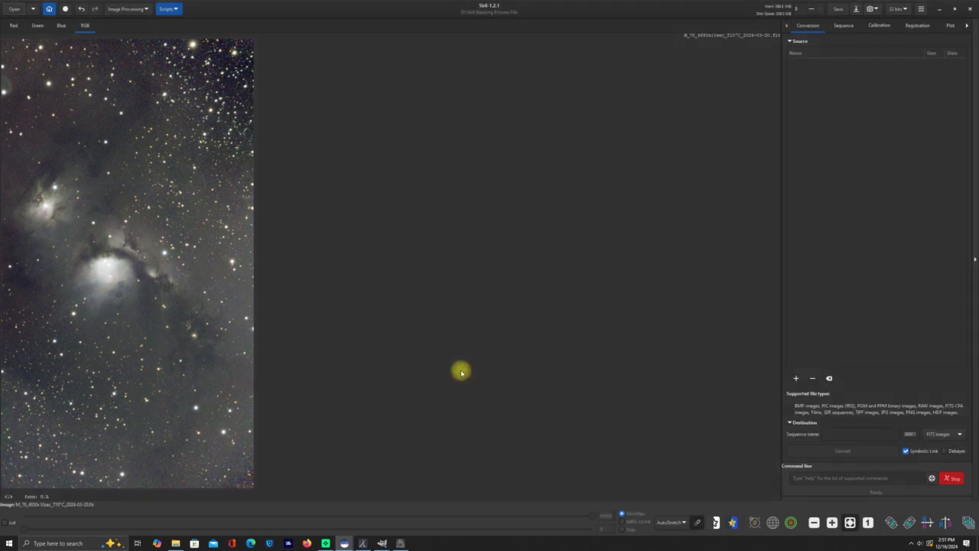
click(679, 522)
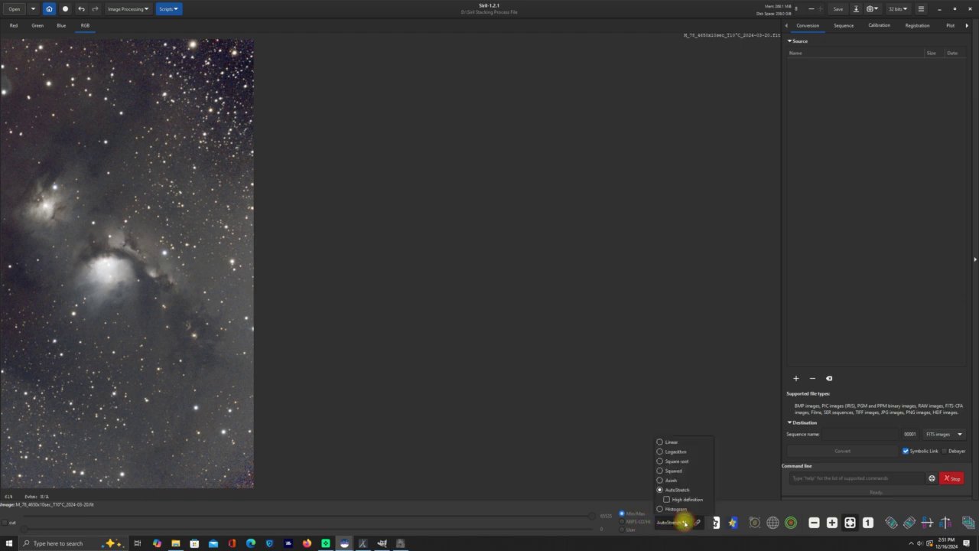
click(662, 442)
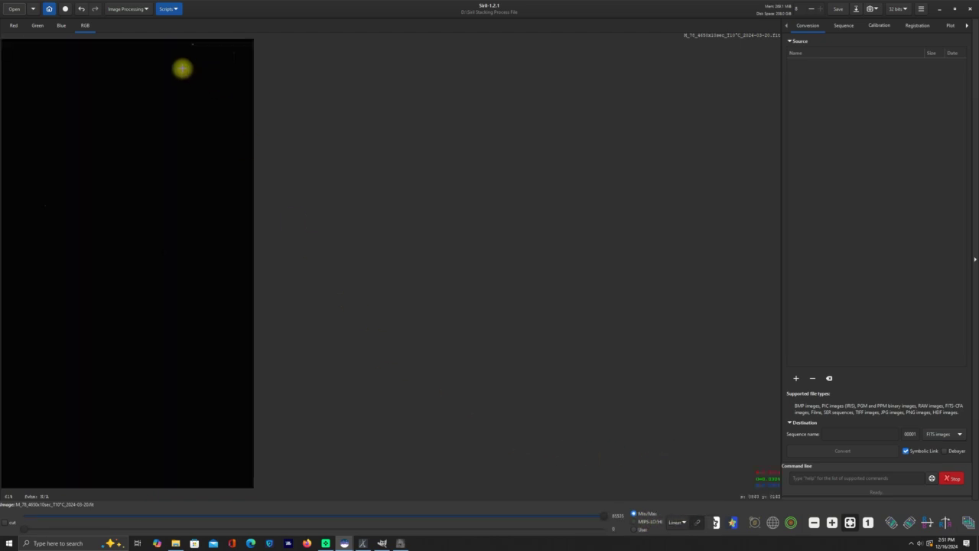
Step: Run StarNet star removal with linear pre-stretch, 2x upsampling and a generated star mask, and save the starless image
click(146, 11)
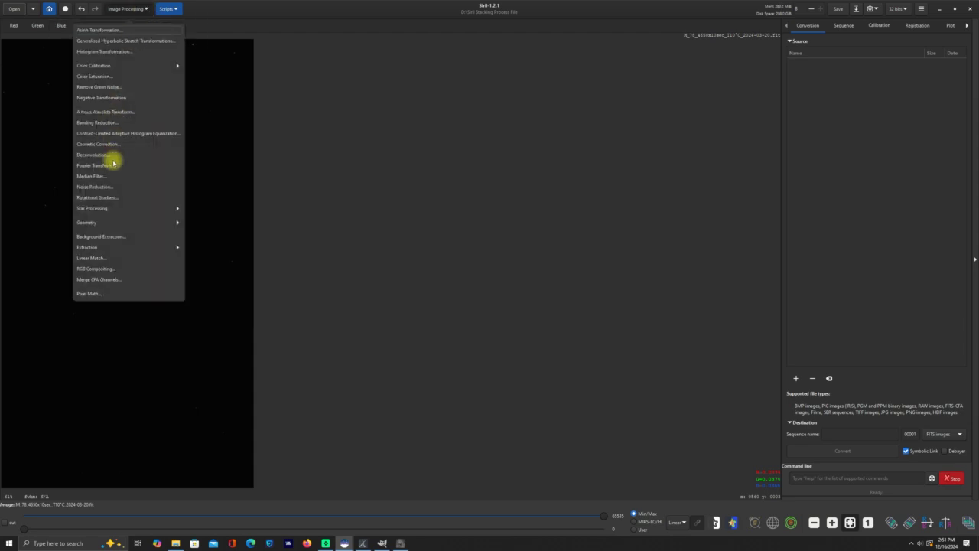
click(102, 207)
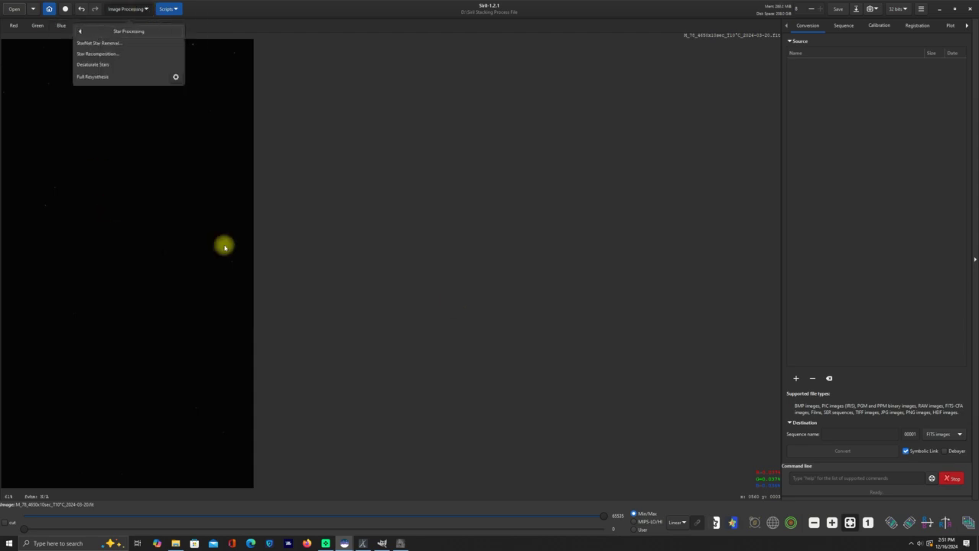
click(128, 44)
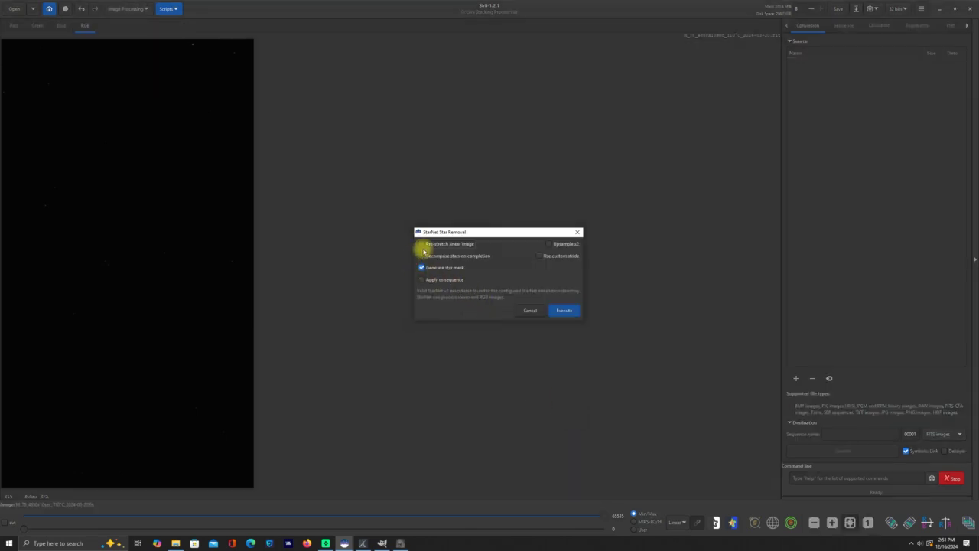
click(421, 244)
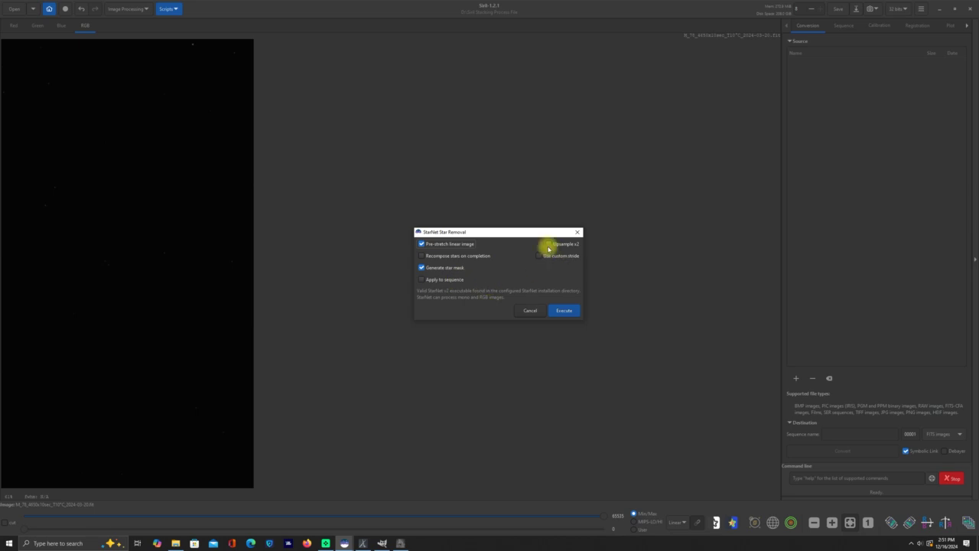
click(548, 244)
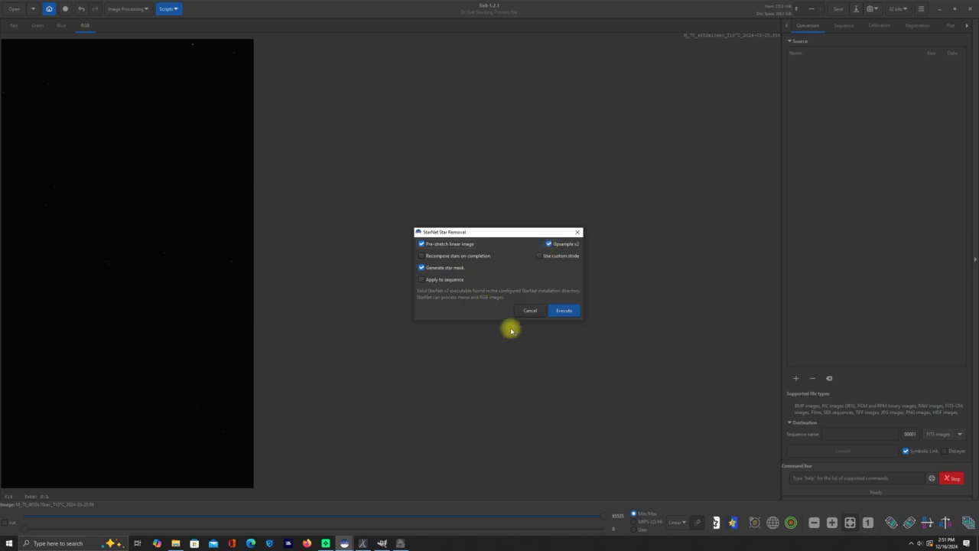
click(566, 312)
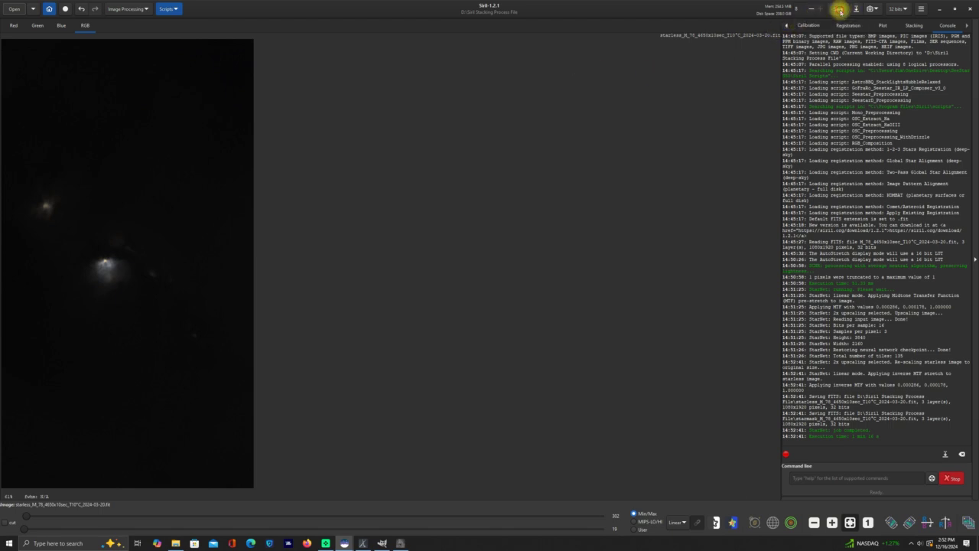
click(839, 9)
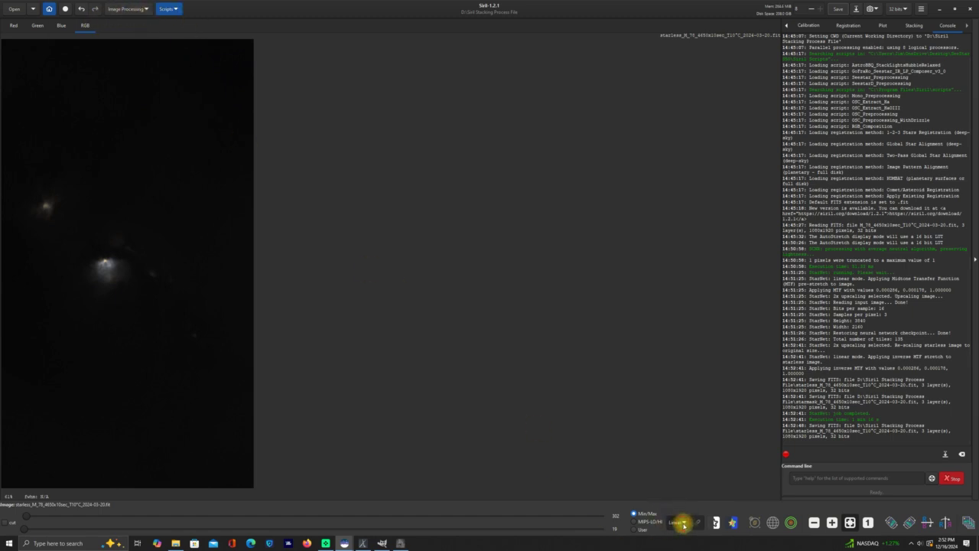
Step: Preview the starless image in AutoStretch display mode and return the display to Linear
click(685, 523)
click(671, 493)
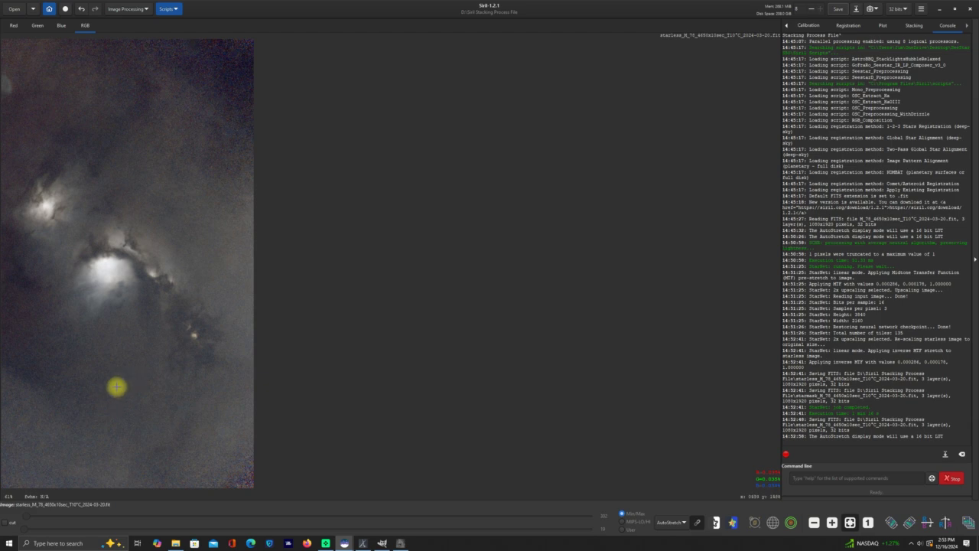
click(673, 523)
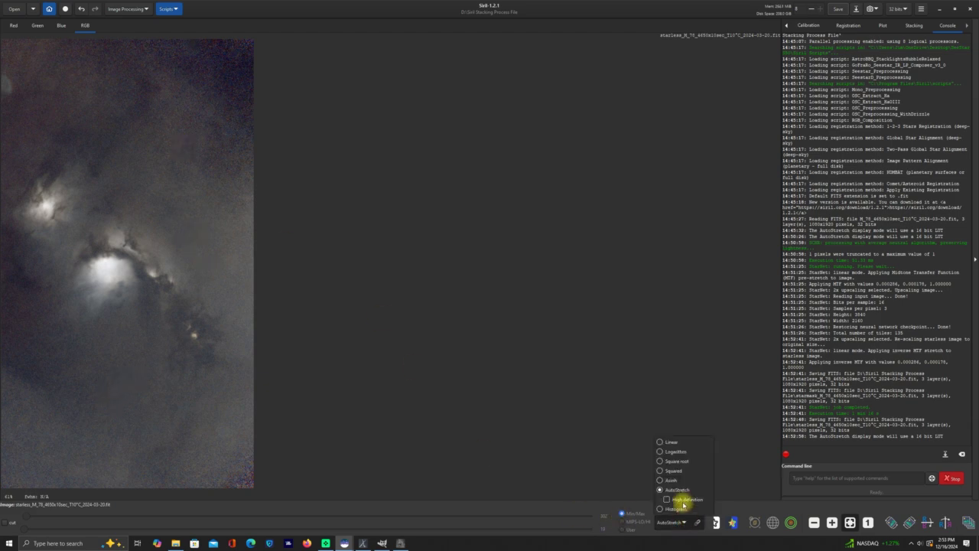
click(658, 442)
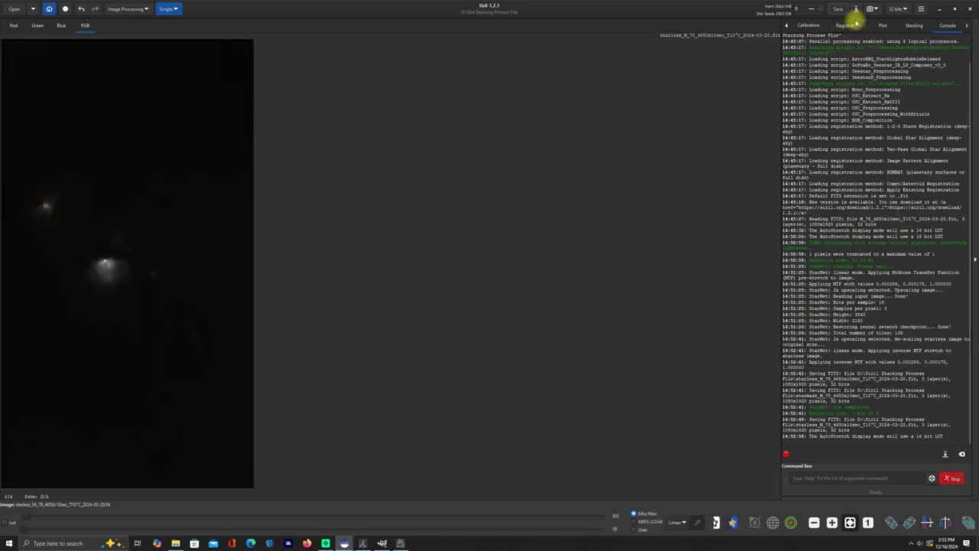
Step: Export the starless image as an uncompressed 32-bit floating point TIFF into the TIFF folder on the Desktop
click(856, 10)
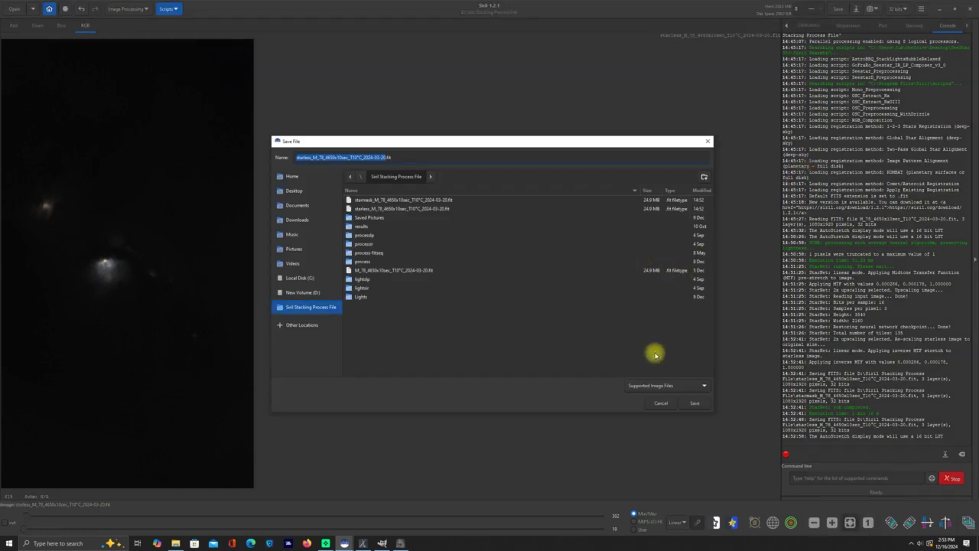
click(704, 388)
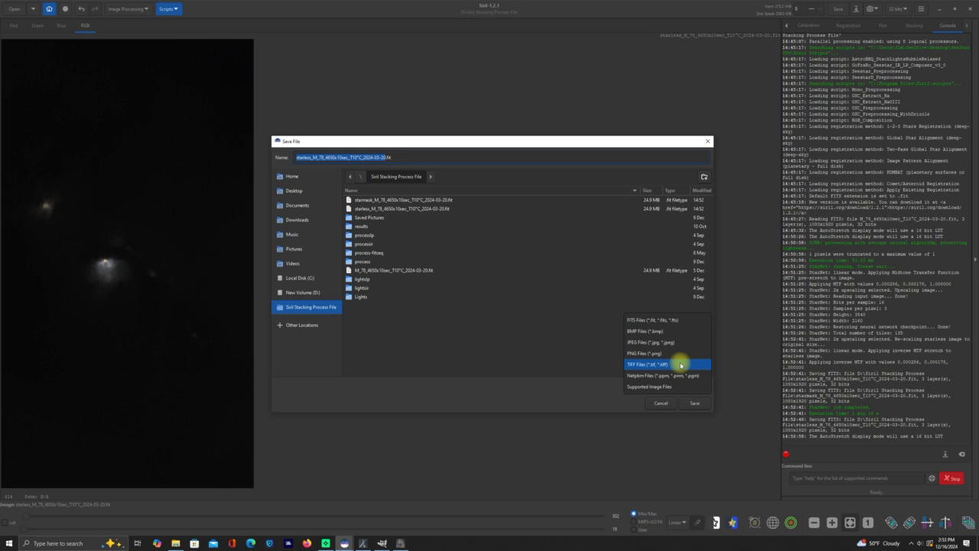
click(680, 365)
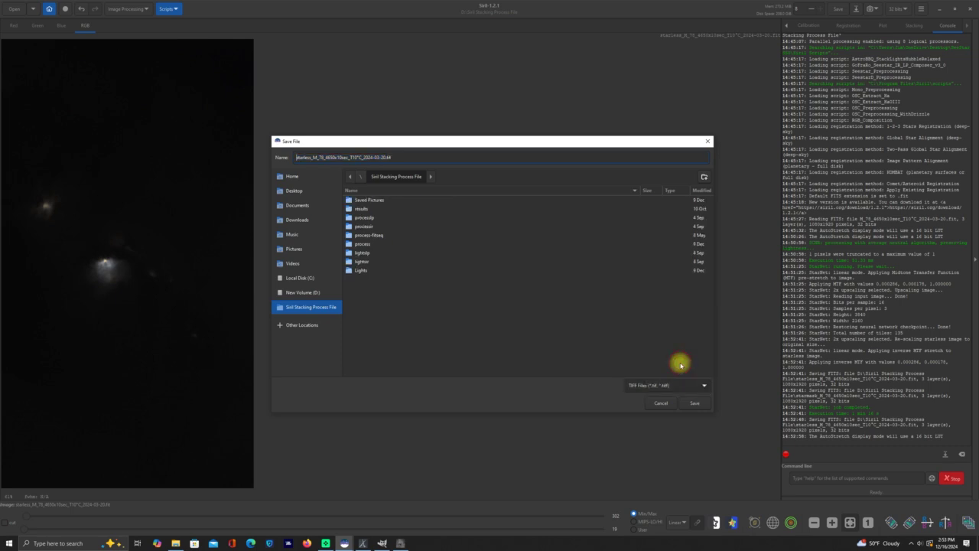
click(298, 191)
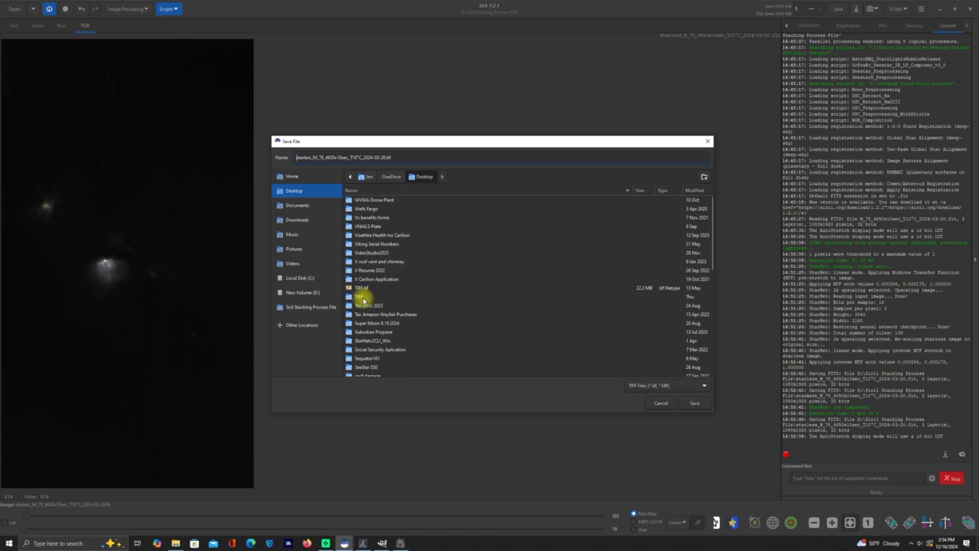
double_click(359, 297)
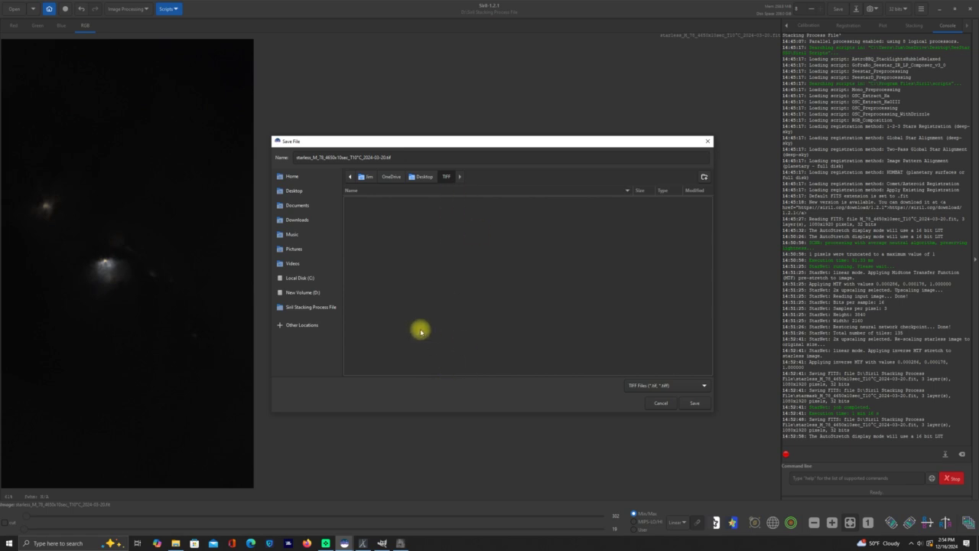
click(694, 403)
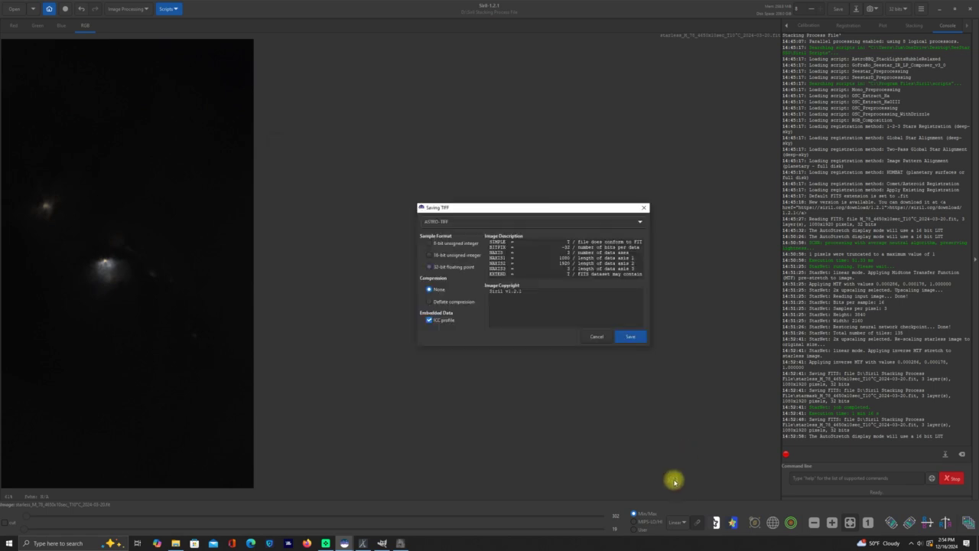
click(630, 337)
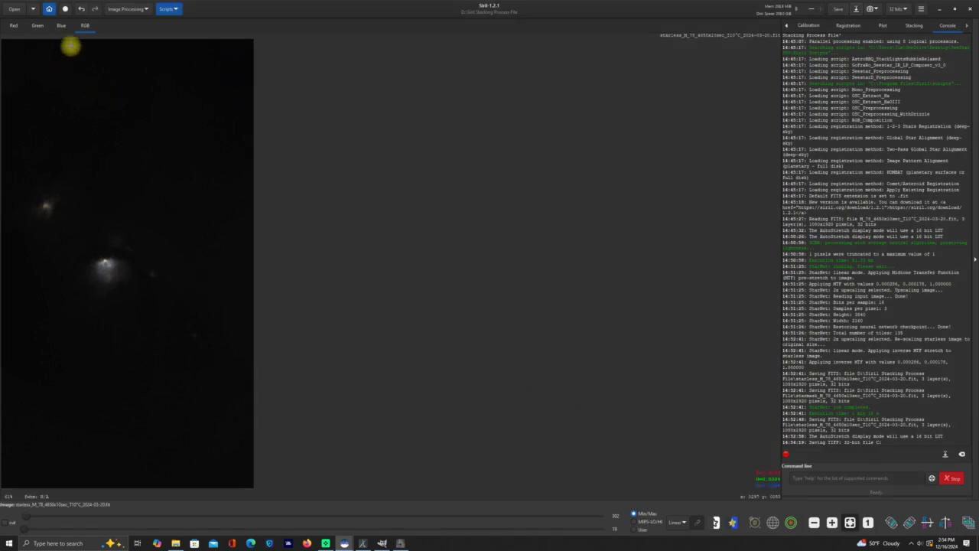
Step: Open the starmask FITS file and set up a hyperbolic stretch using Modified arcsinh transform and Human weighted luminance
click(13, 11)
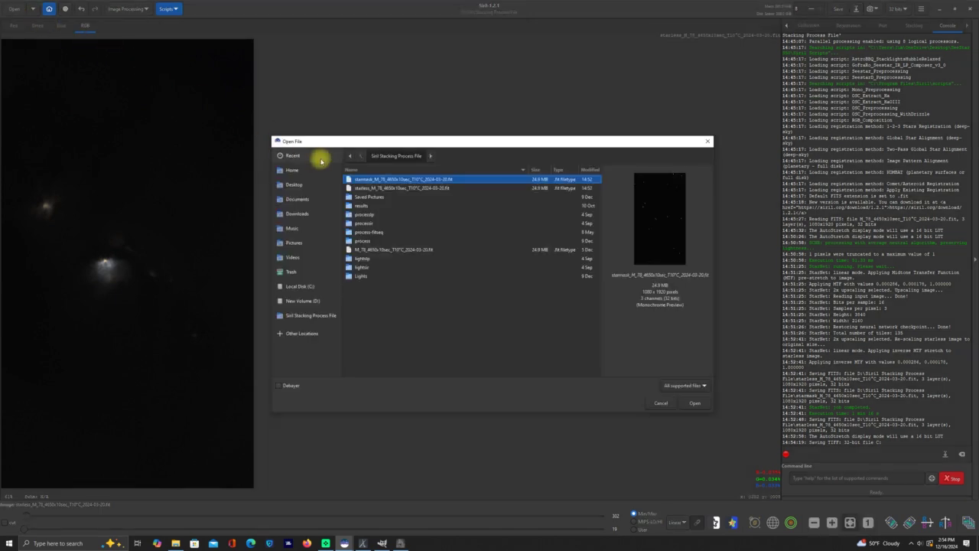
double_click(367, 179)
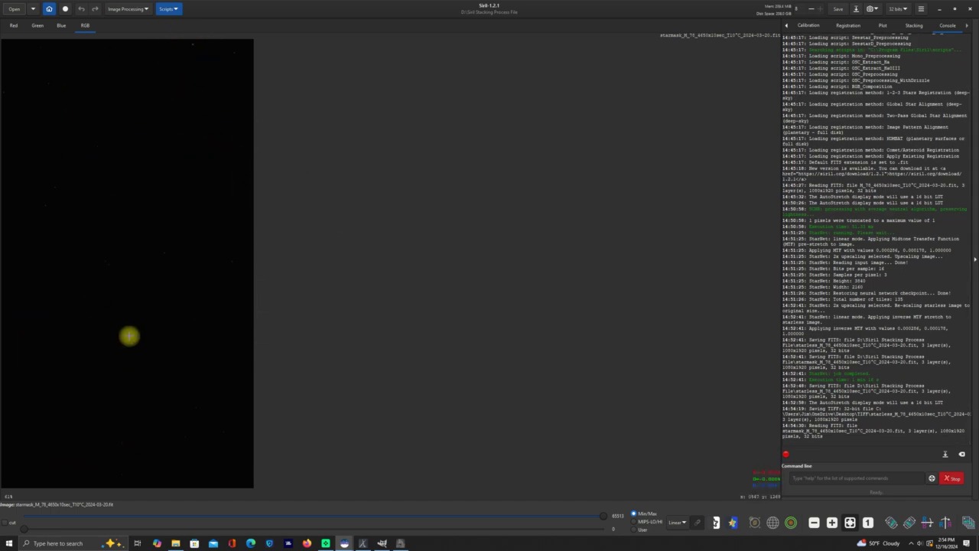
click(145, 9)
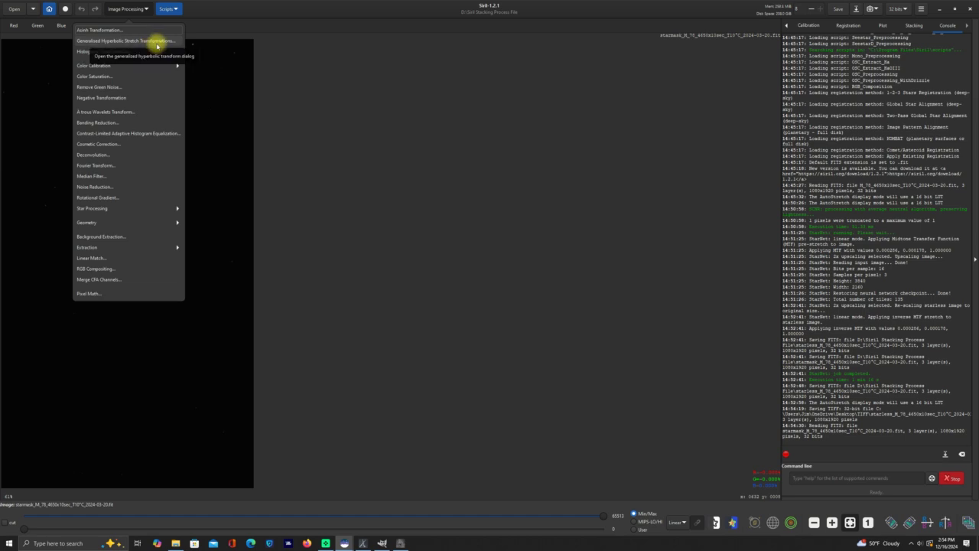
click(159, 44)
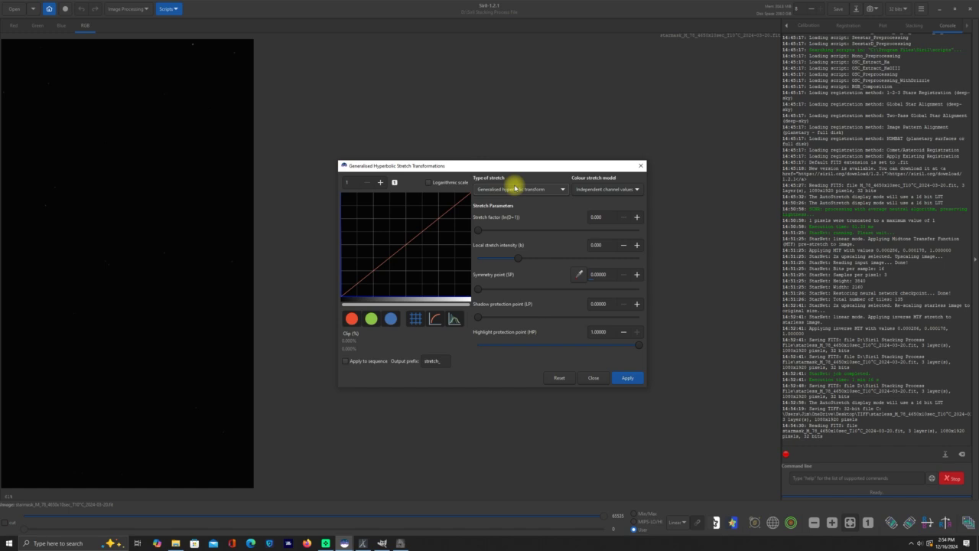
click(565, 191)
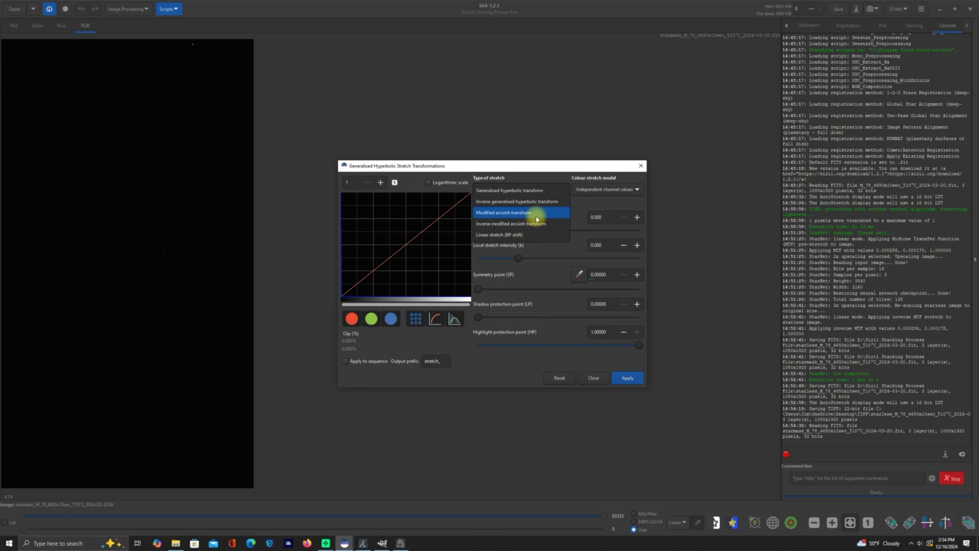
click(536, 214)
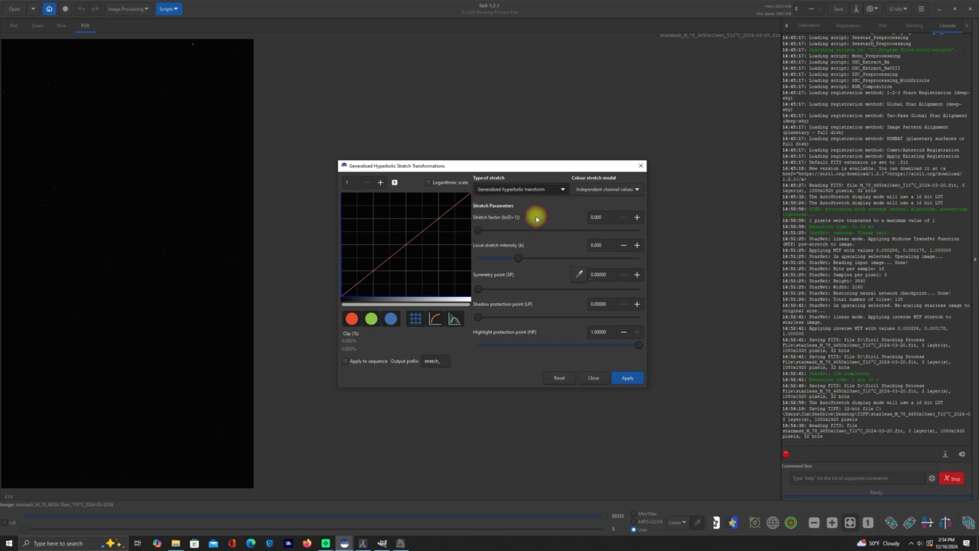
click(638, 189)
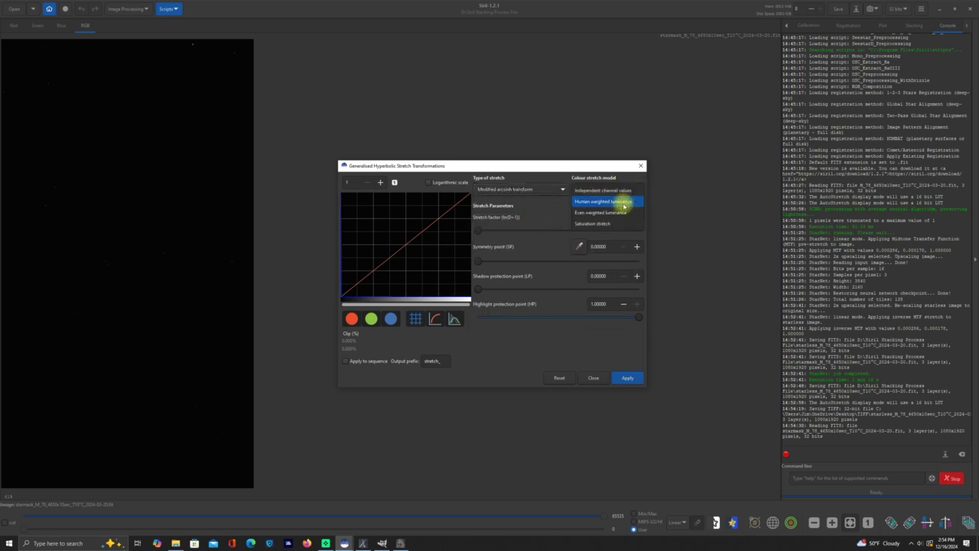
click(623, 204)
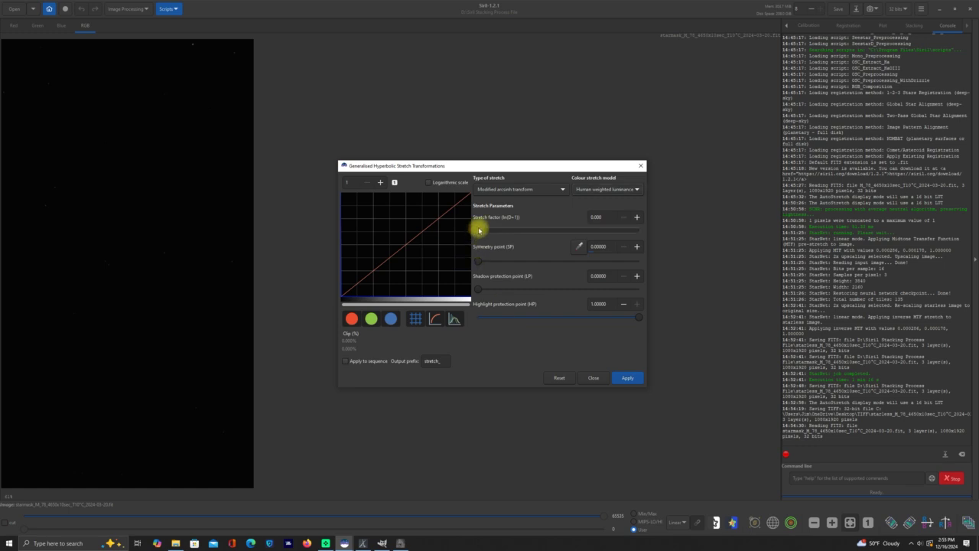
Step: Apply the stretch to the star mask with a stretch factor of about 7.446 and save the star mask
drag(481, 240, 594, 244)
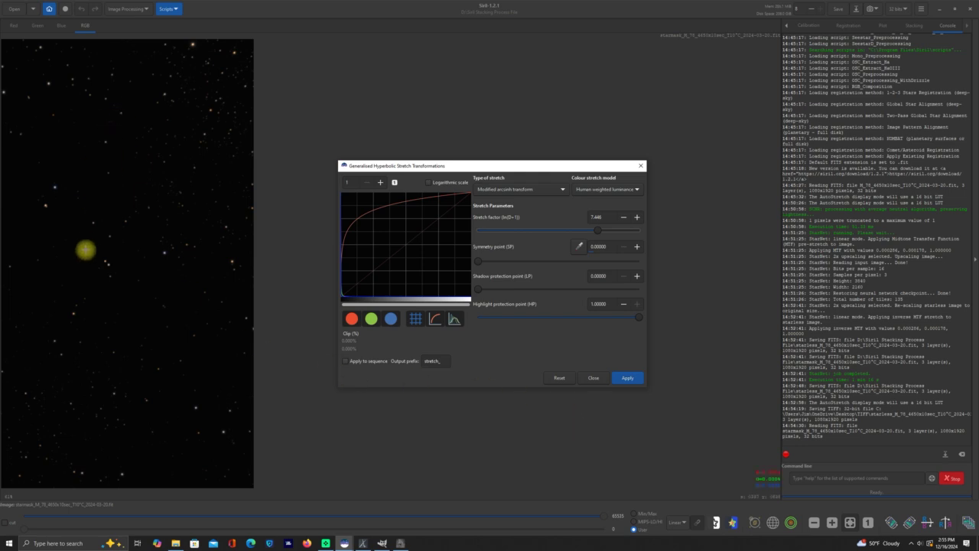
click(629, 378)
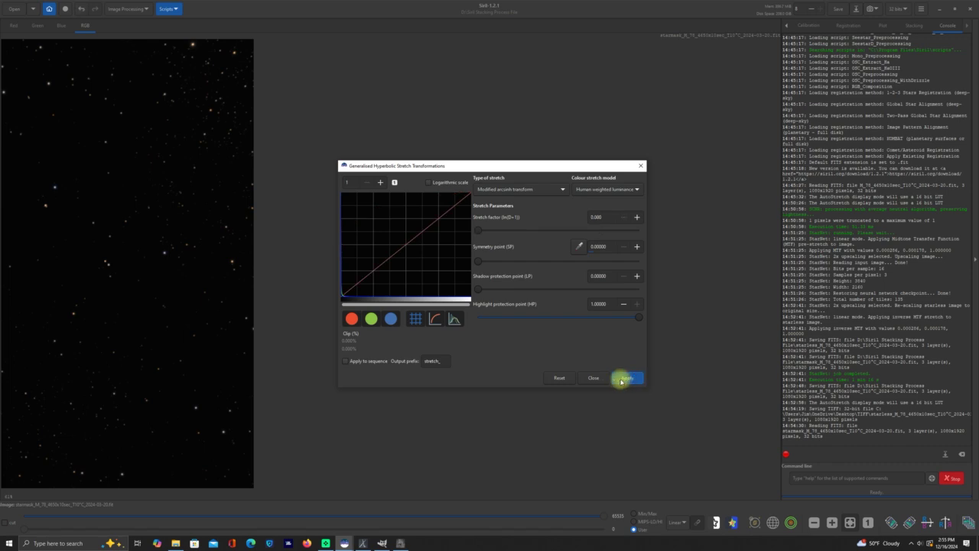
click(591, 377)
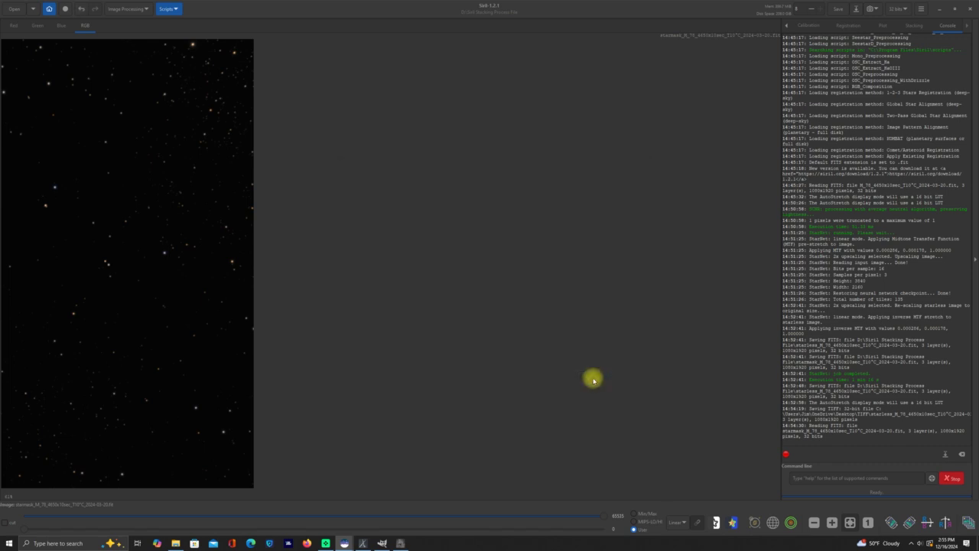
click(844, 9)
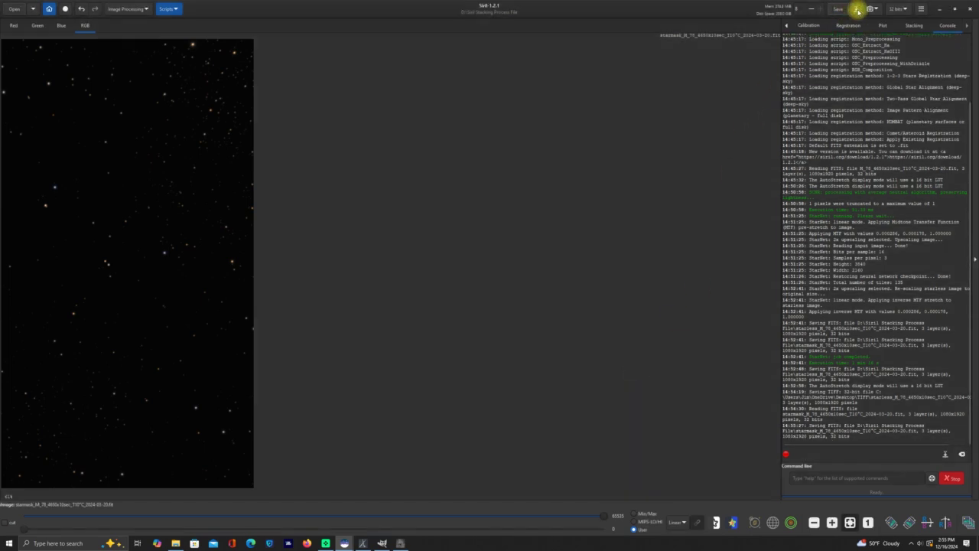
Step: Export the stretched star mask as an uncompressed 32-bit floating point TIFF into the TIFF folder on the Desktop
click(857, 9)
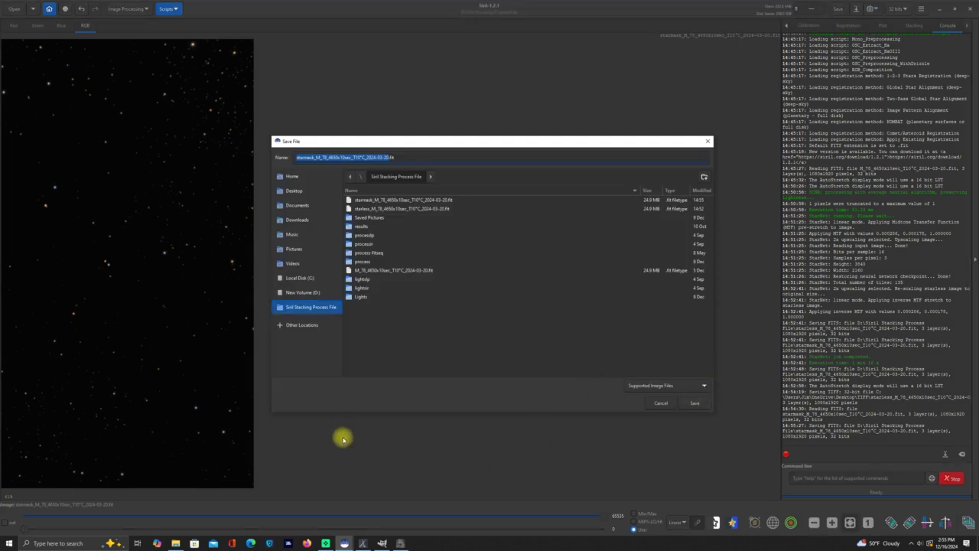
click(704, 388)
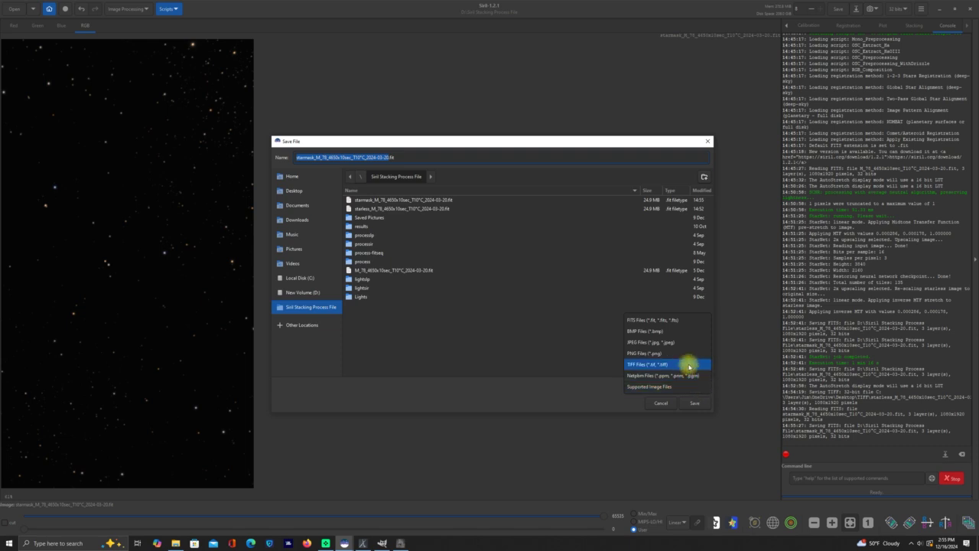
click(688, 366)
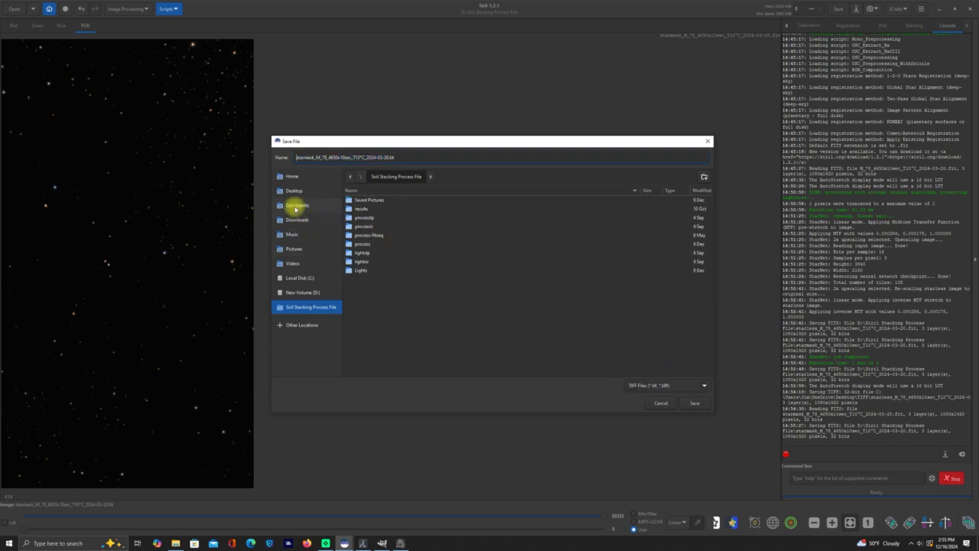
click(292, 192)
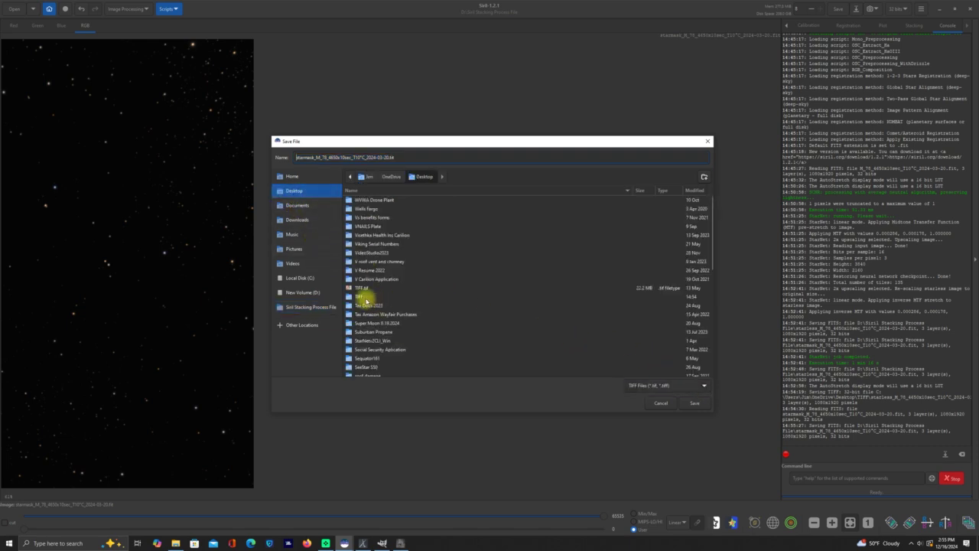
double_click(365, 297)
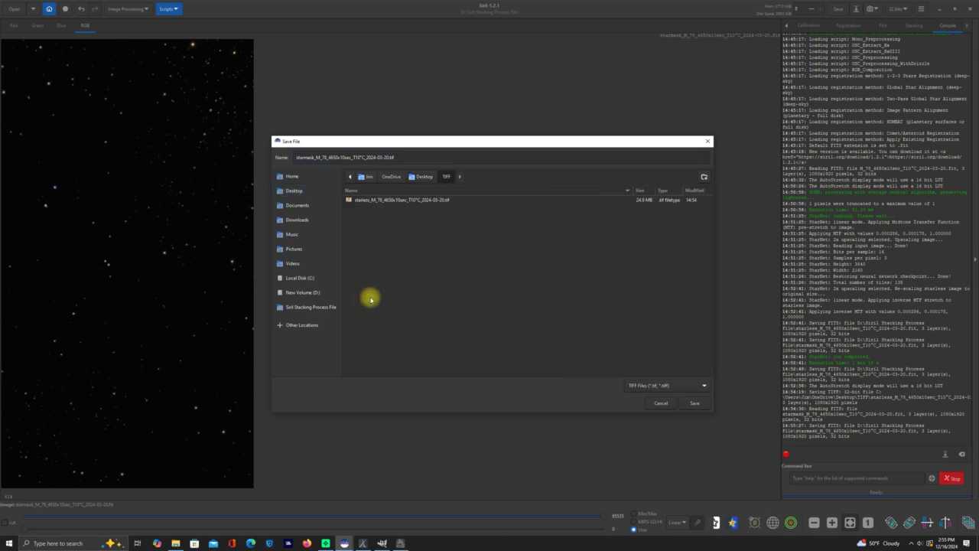
click(694, 404)
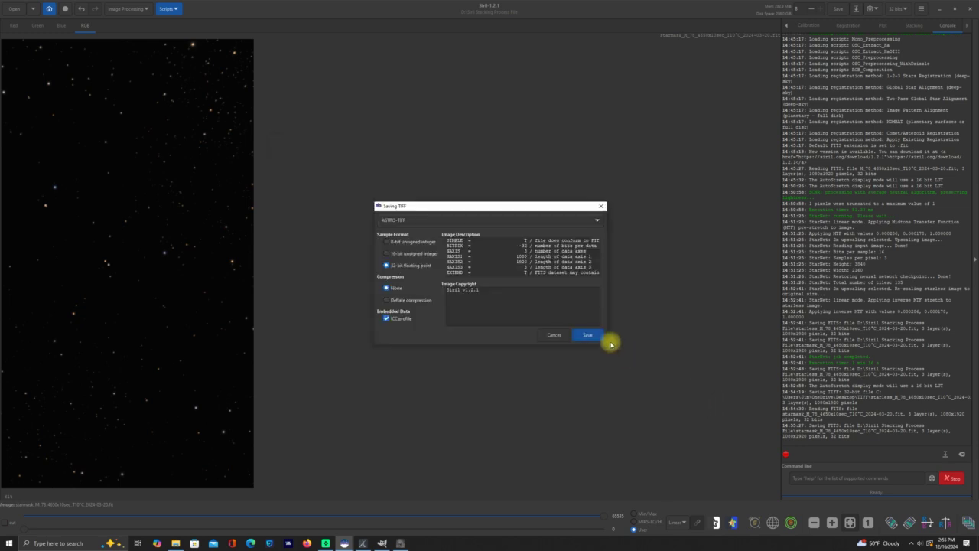
click(586, 335)
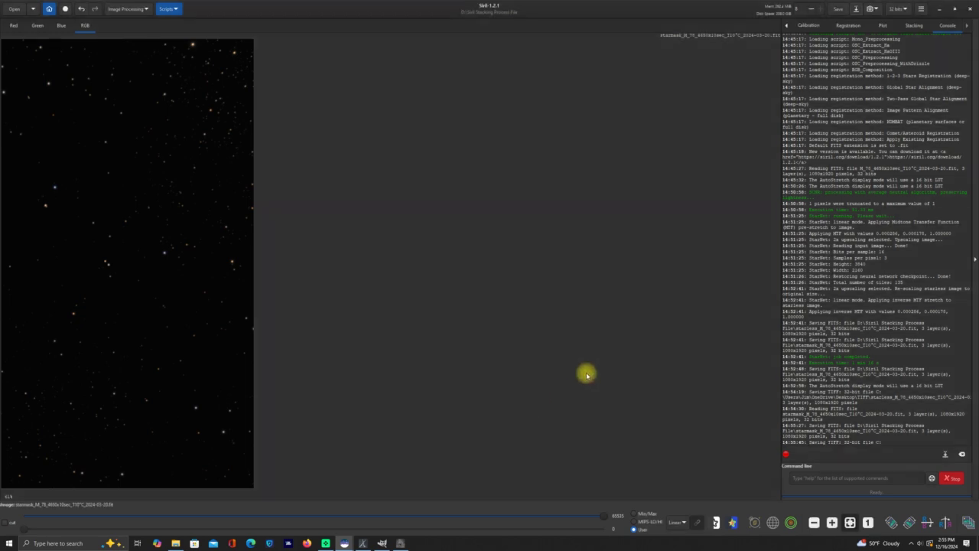
Step: Minimize Siril, switch to GraXpert and load the starless M 78 TIFF from the Desktop's TIFF folder
click(942, 9)
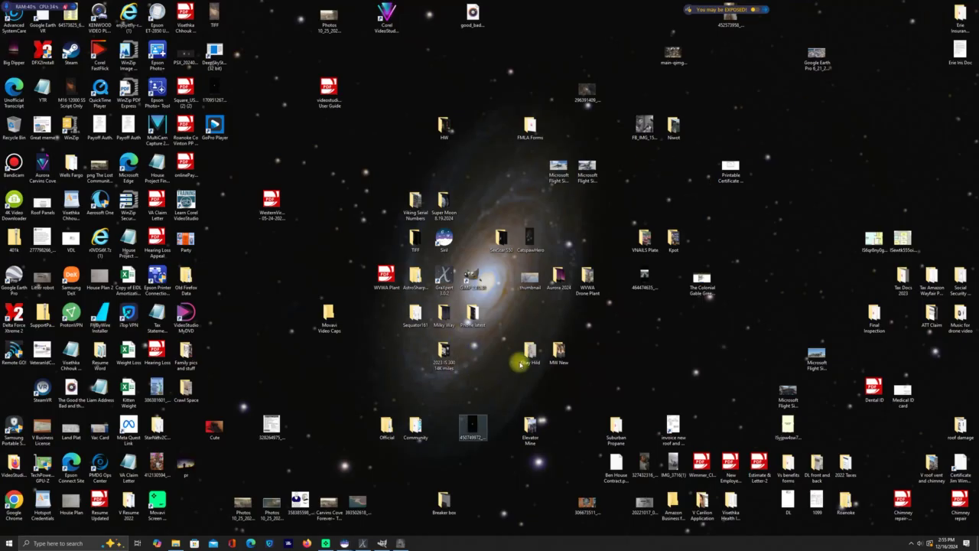
click(362, 543)
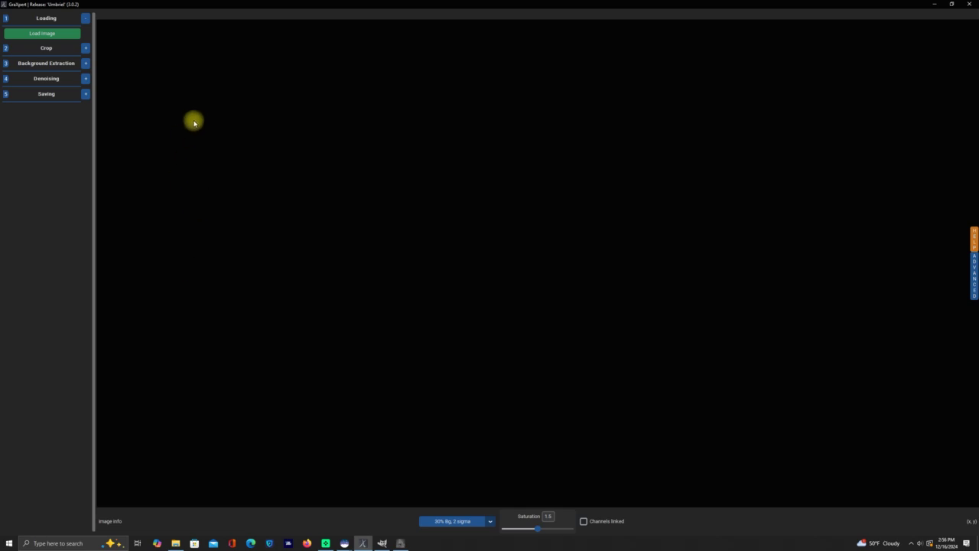
click(56, 35)
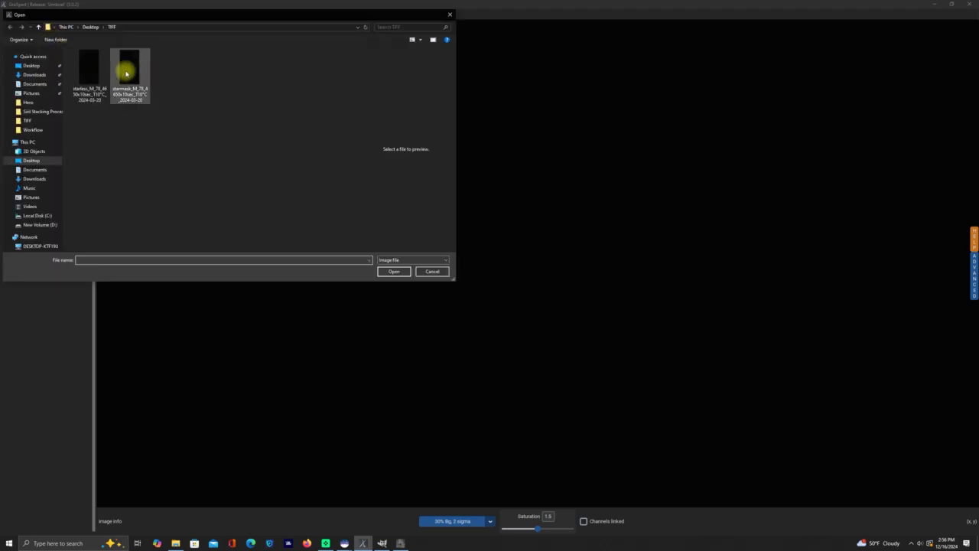
double_click(89, 71)
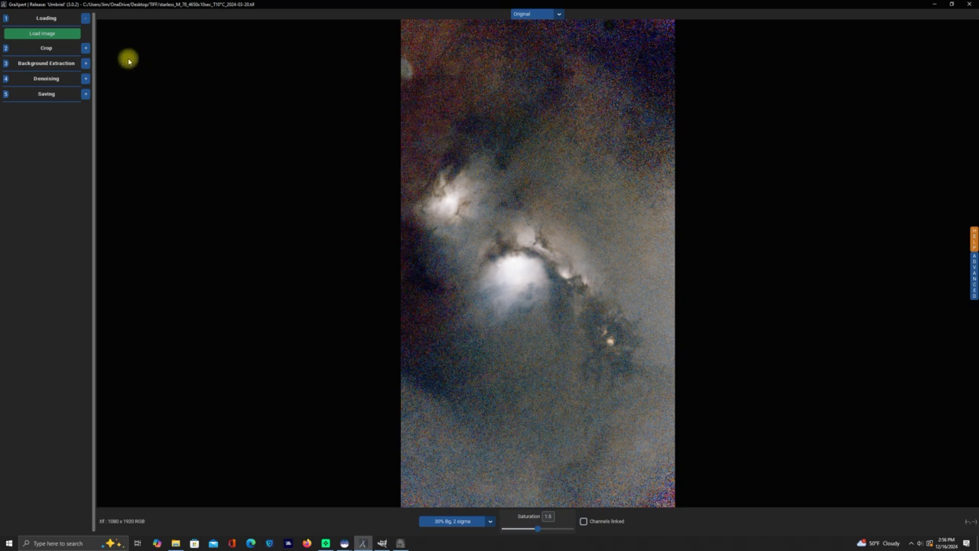
Step: Extract the background with the AI method at smoothing 0.5, inspect the Background view and return to Gradient-Corrected
click(86, 63)
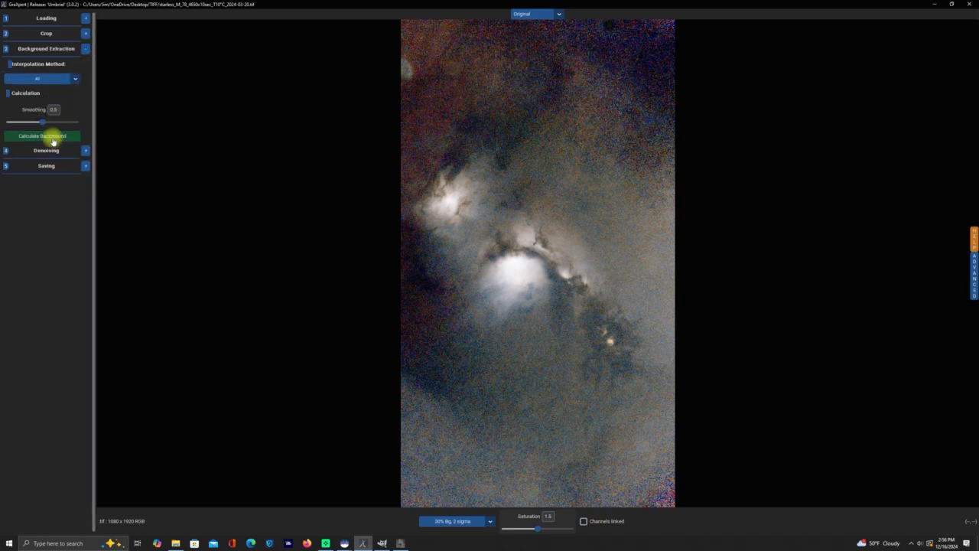
click(52, 142)
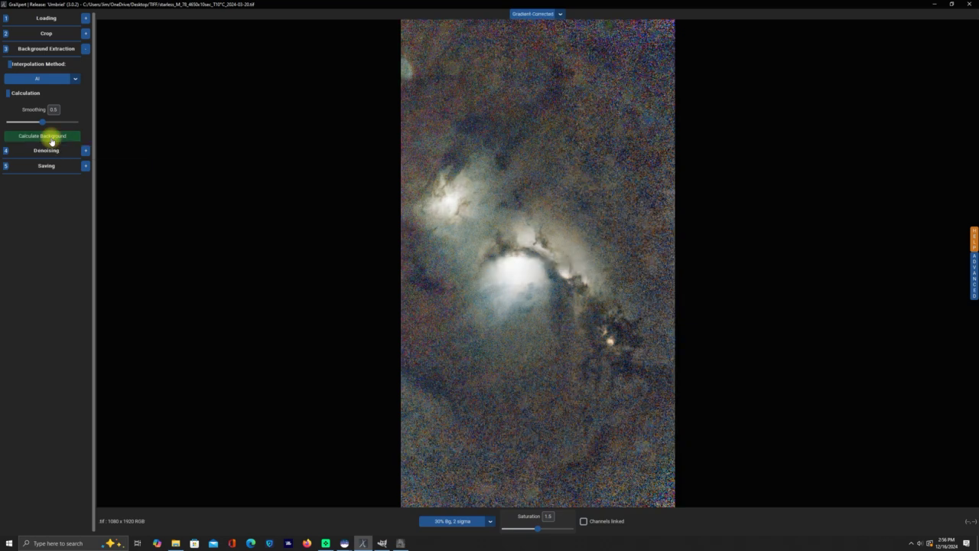
click(563, 16)
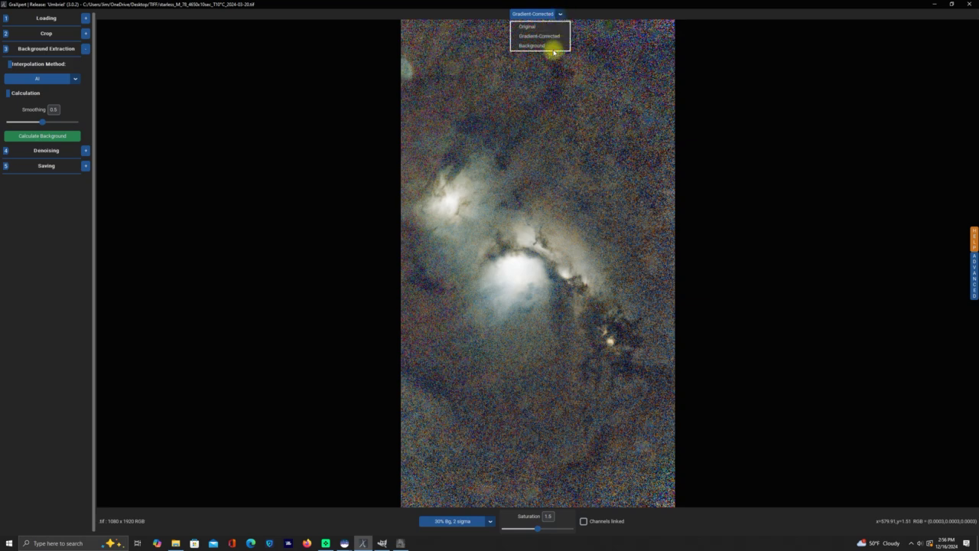
click(552, 46)
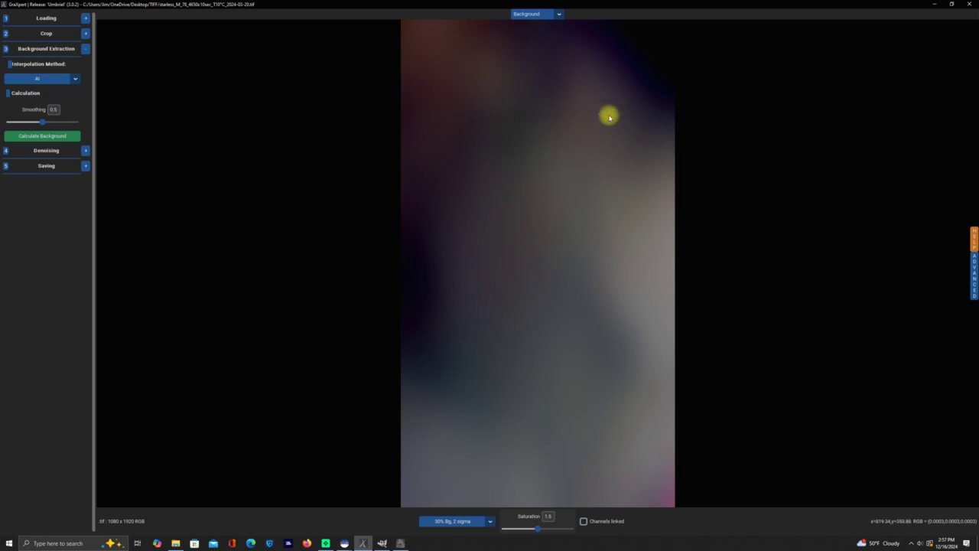
click(560, 16)
click(550, 35)
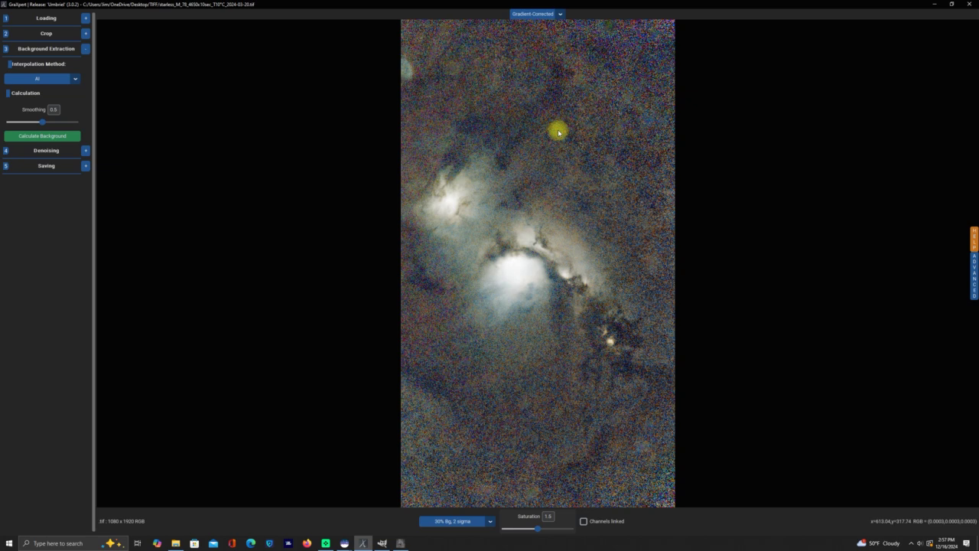
Step: Denoise the gradient-corrected image and save the processed result as a 32 bit Tiff in the TIFF folder, then close GraXpert
click(86, 153)
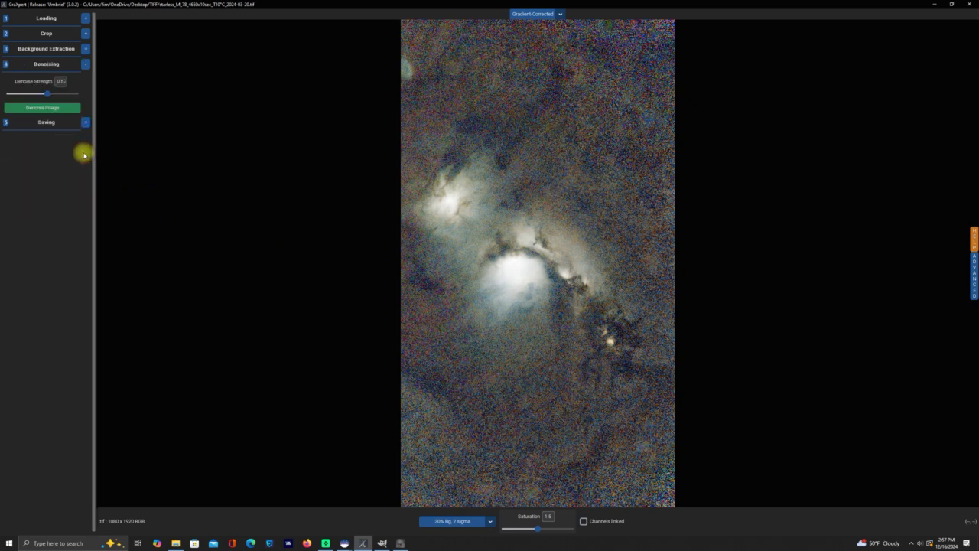
click(43, 109)
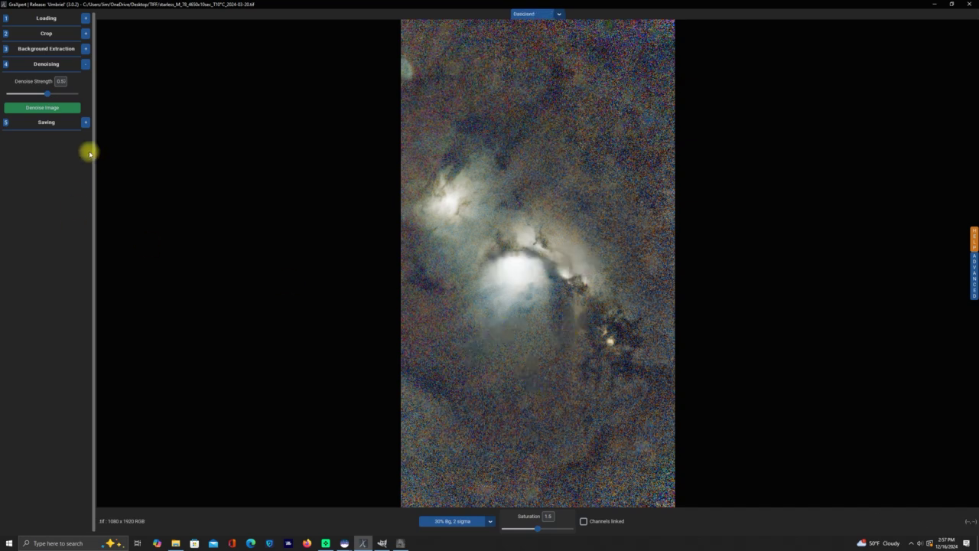
click(85, 122)
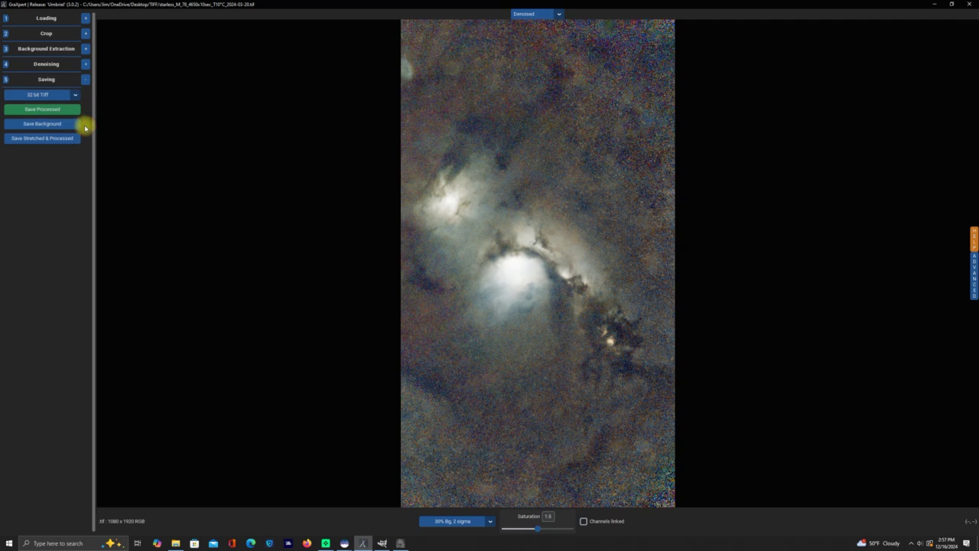
click(52, 112)
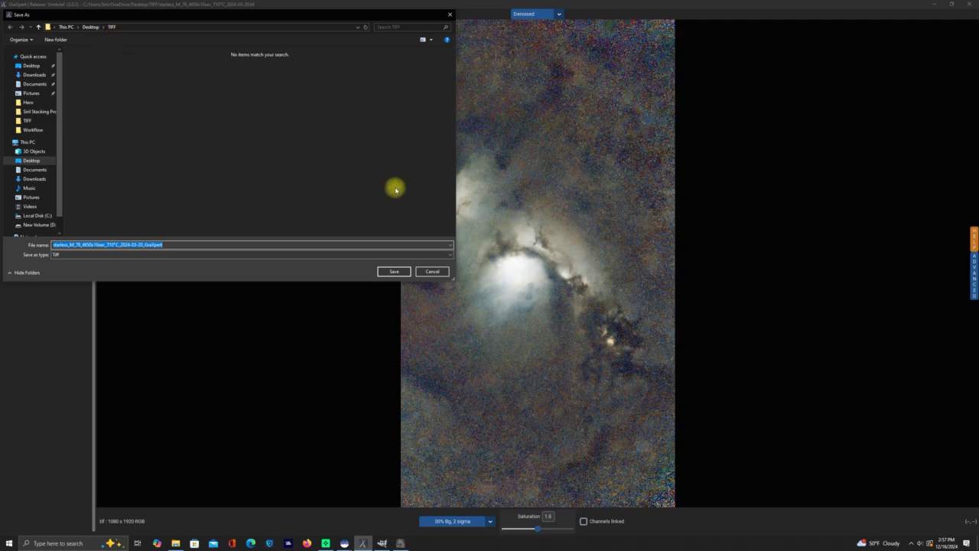
click(394, 273)
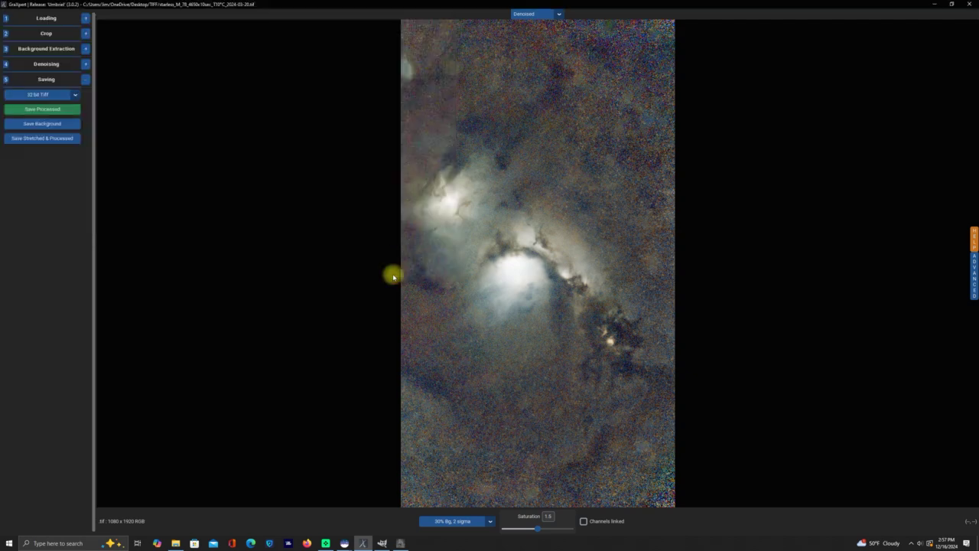
click(969, 5)
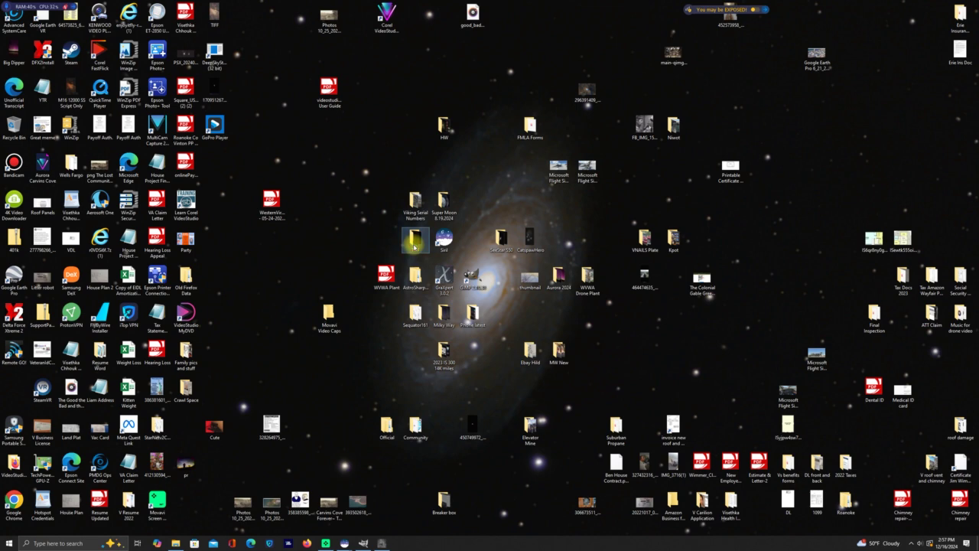
Step: Delete the original starless TIFF without the GraXpert suffix from the Desktop's TIFF folder and close the folder
double_click(414, 243)
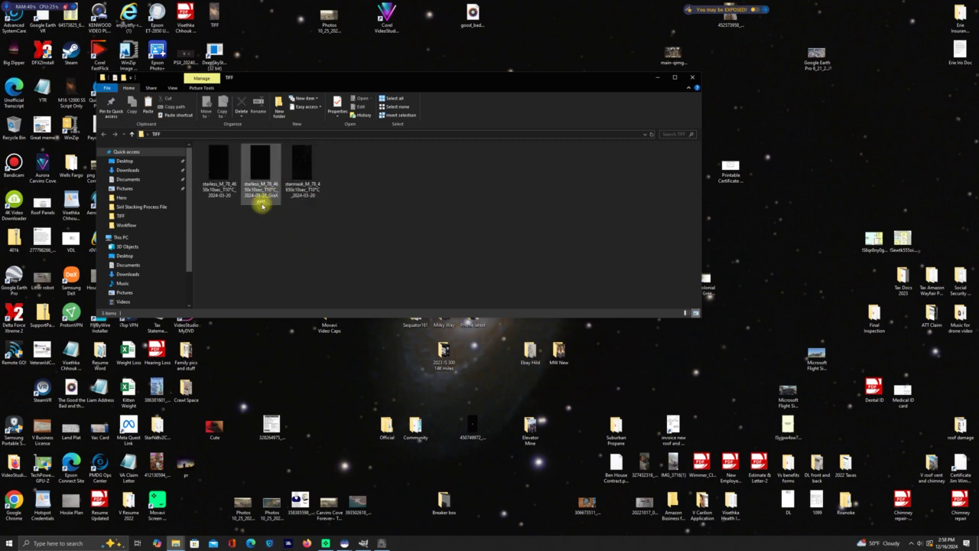
right_click(218, 167)
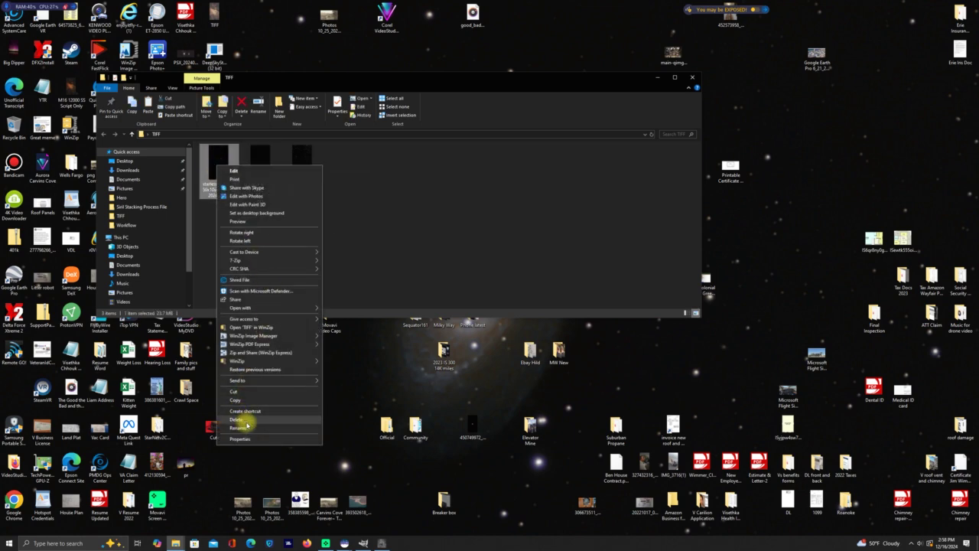
click(246, 421)
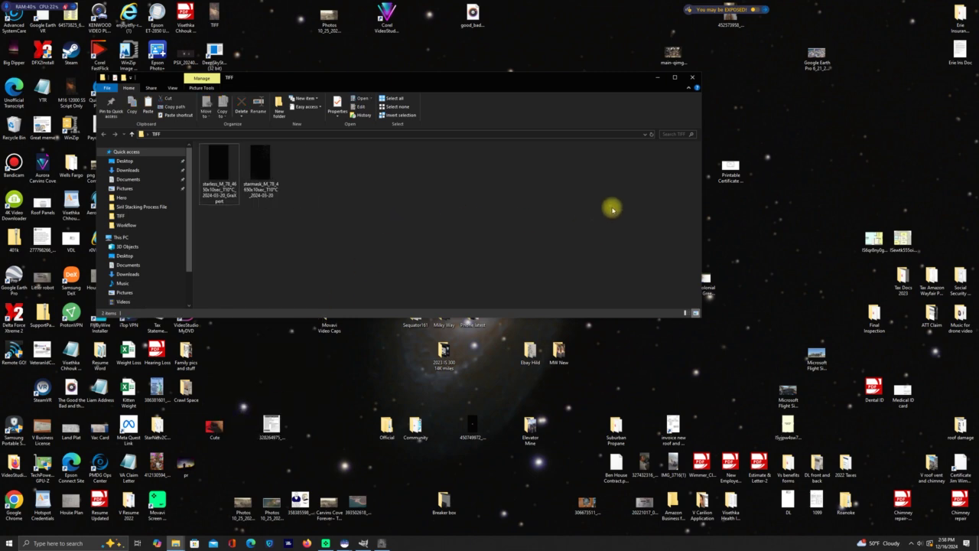
click(691, 79)
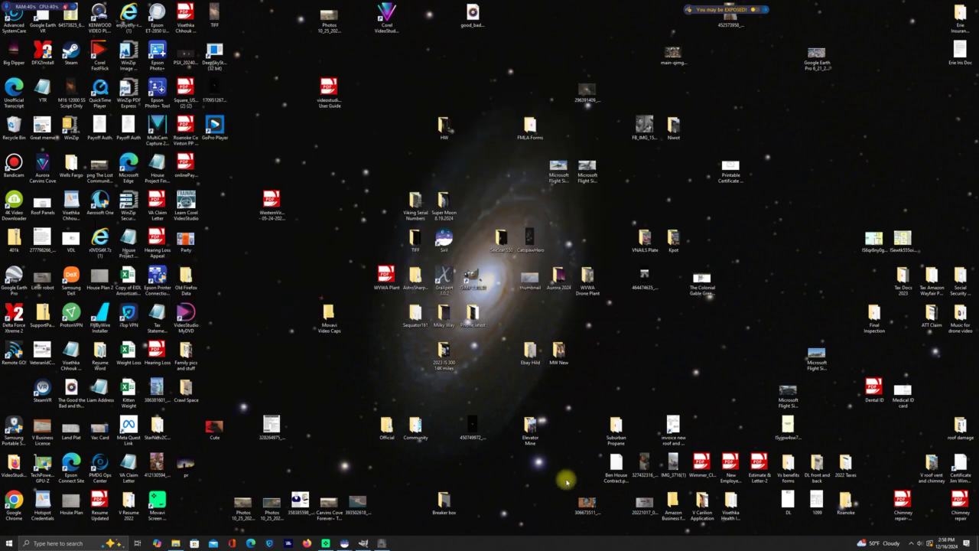
Step: Switch to GIMP and open the GraXpert-processed starless TIFF from the Desktop's TIFF folder
click(364, 543)
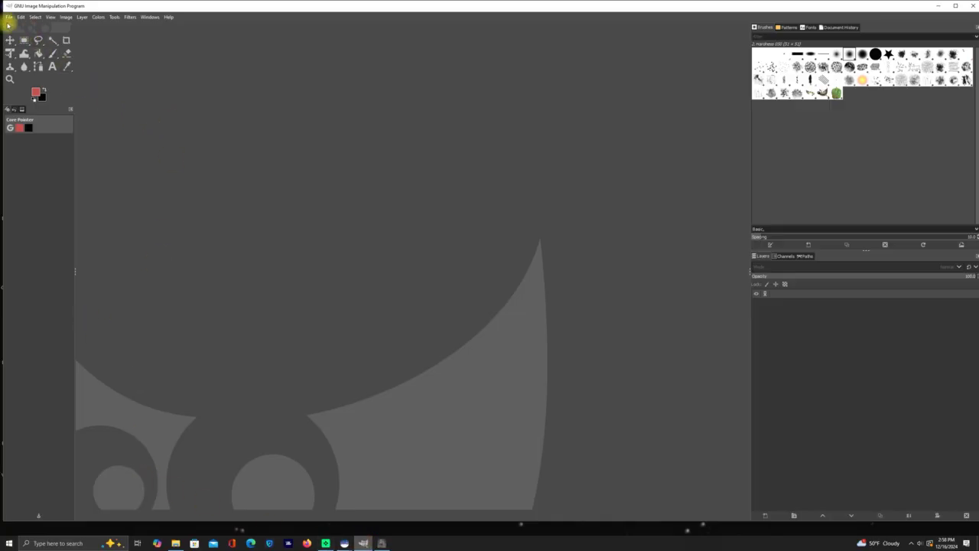
click(10, 17)
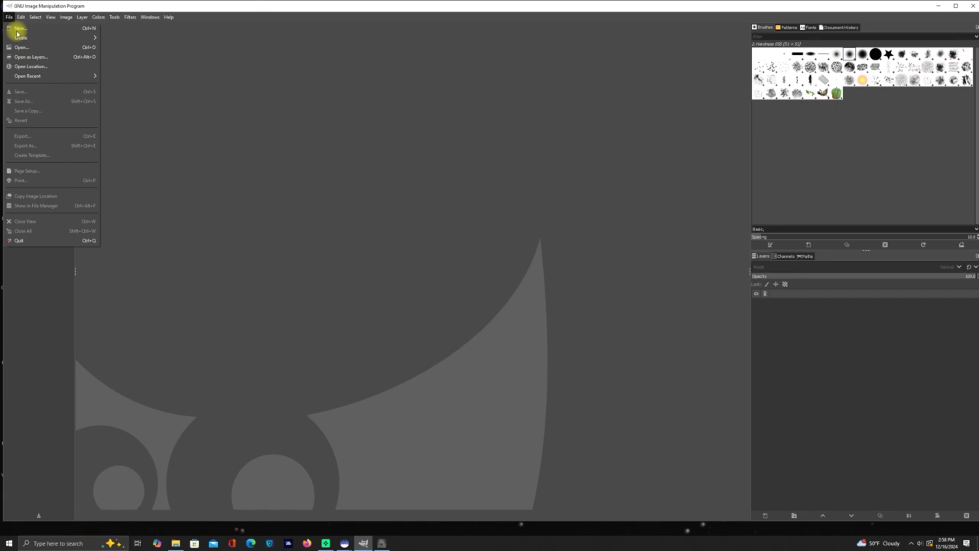
click(20, 39)
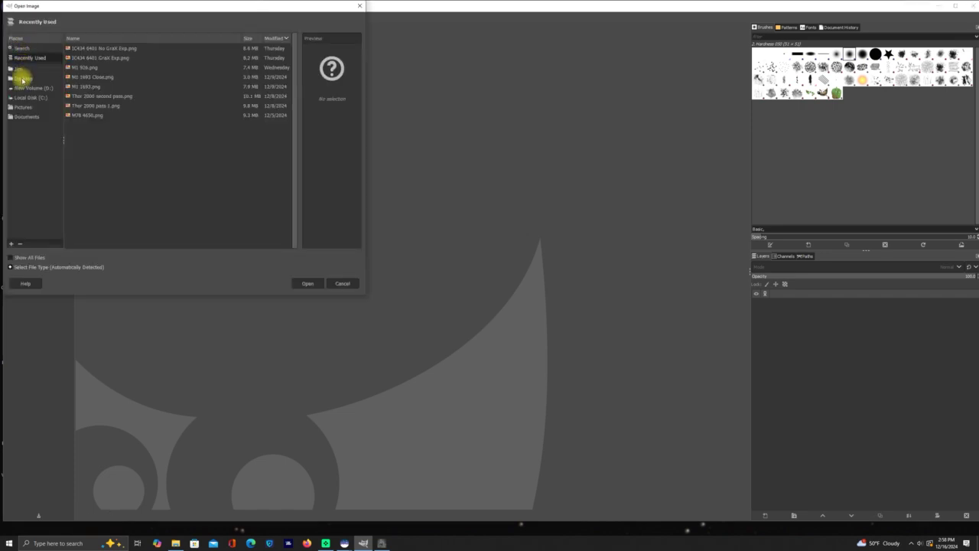
click(23, 78)
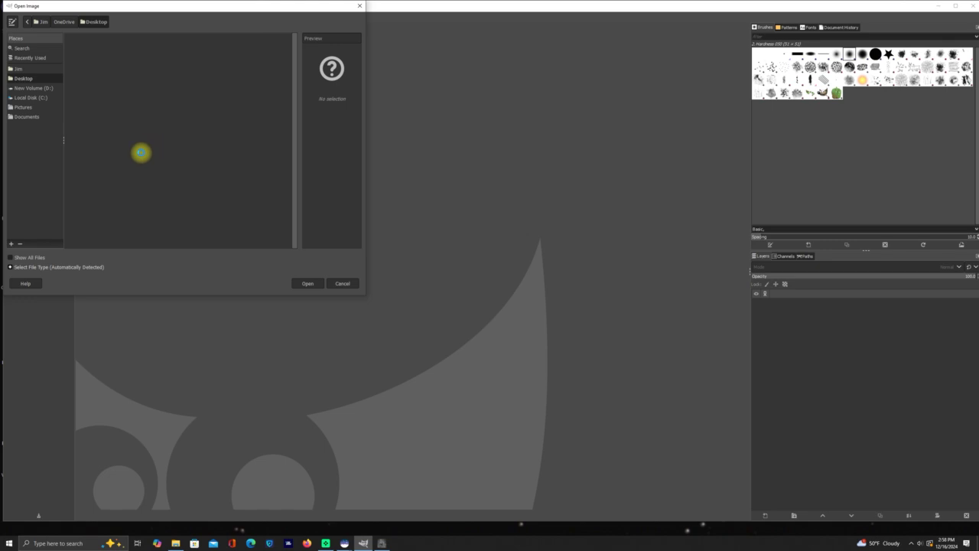
scroll(125, 183, down, 3)
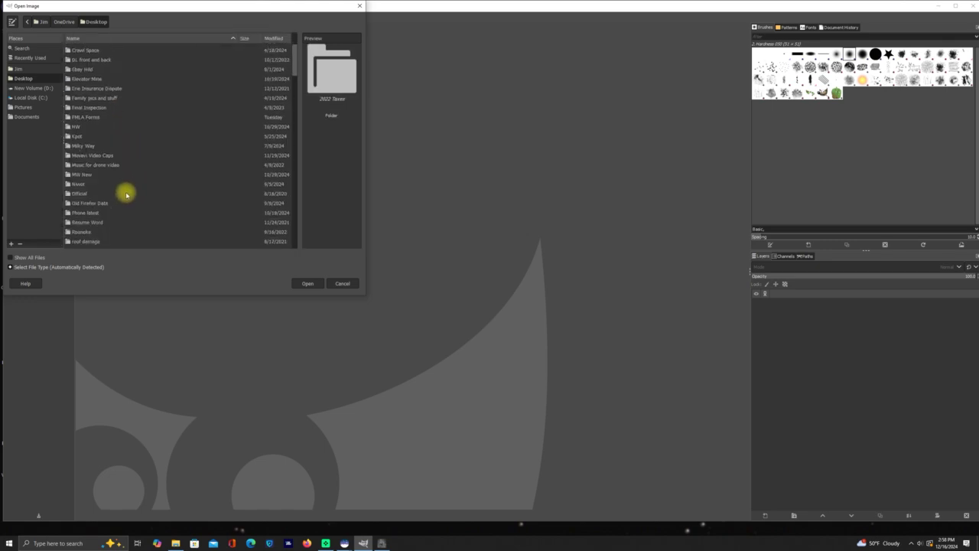
scroll(126, 195, down, 8)
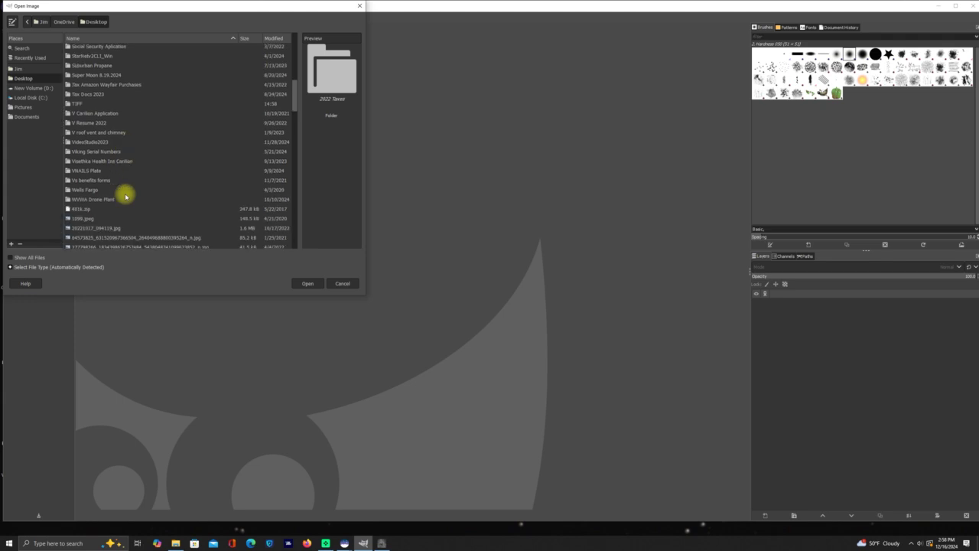
scroll(127, 197, up, 3)
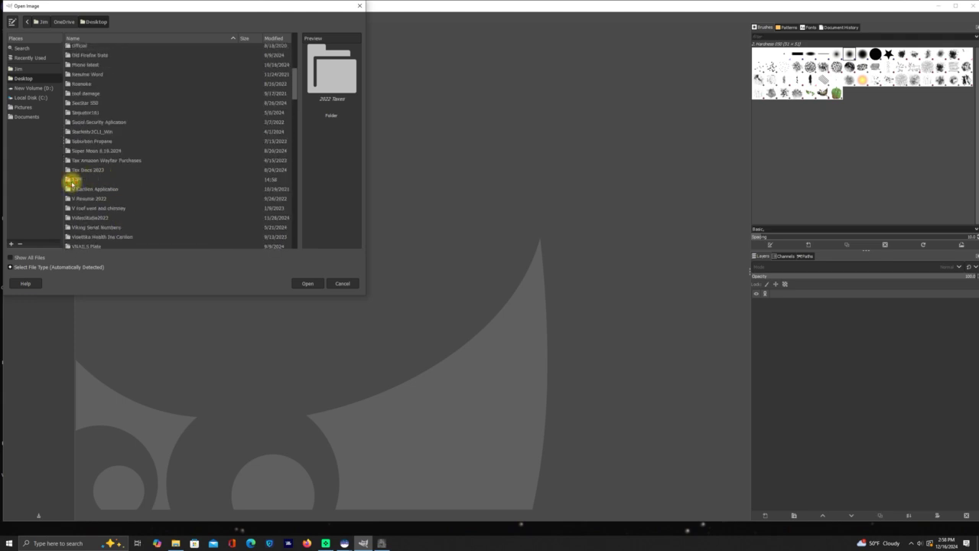
double_click(72, 180)
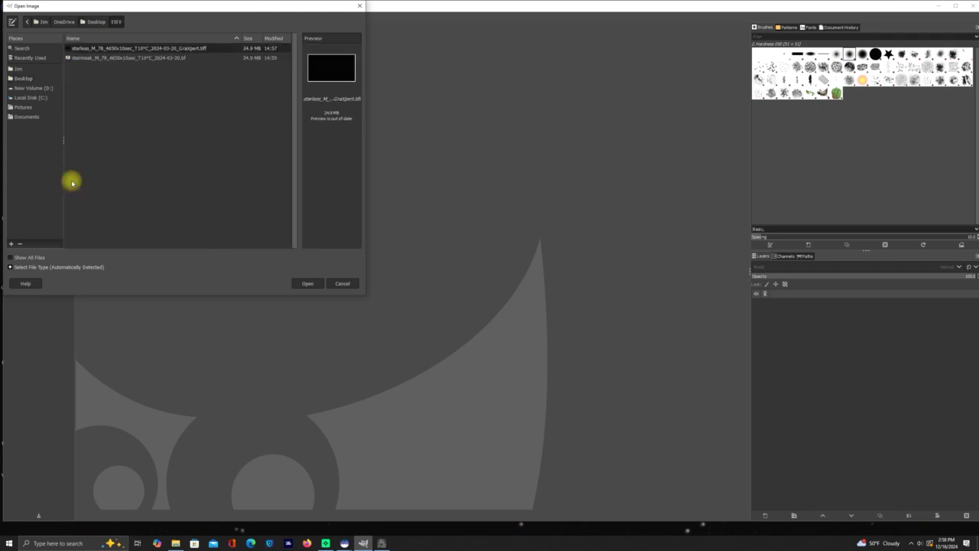
double_click(162, 52)
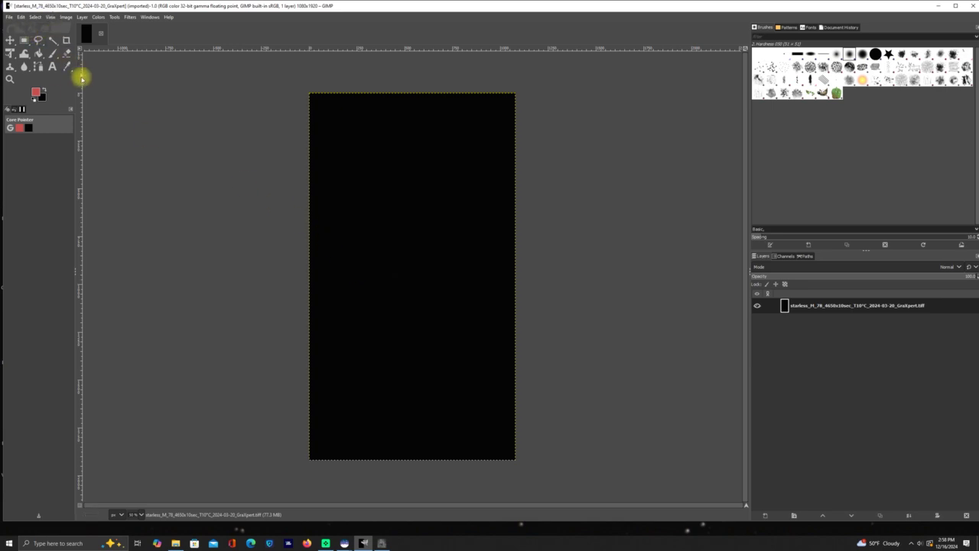
Step: Begin exporting the GraXpert starless image and set its file type to Flexible Image Transport System (.fit)
click(9, 16)
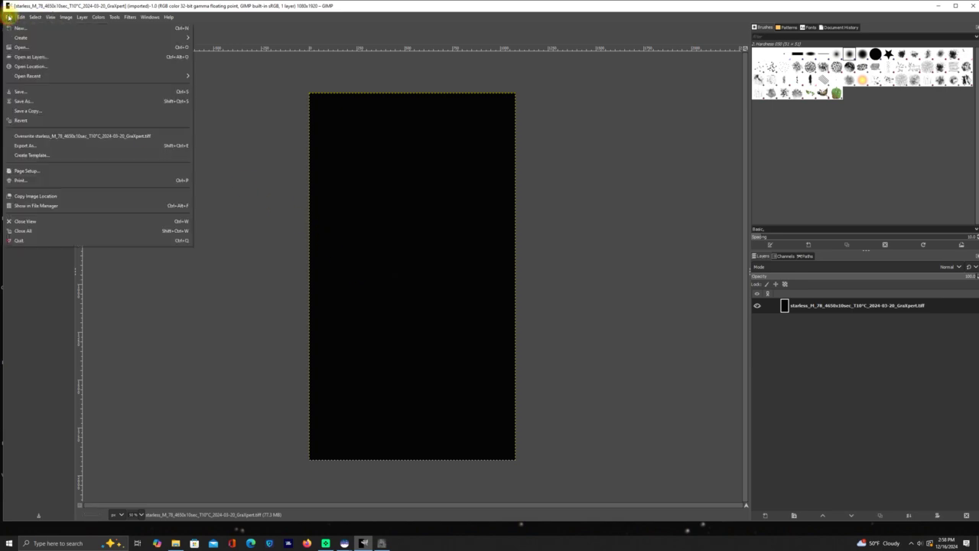
click(30, 145)
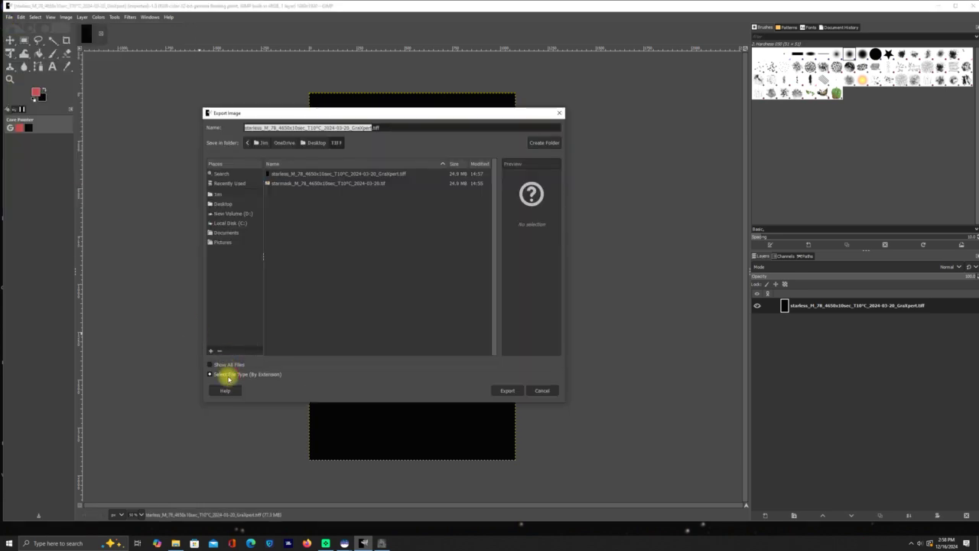
click(228, 376)
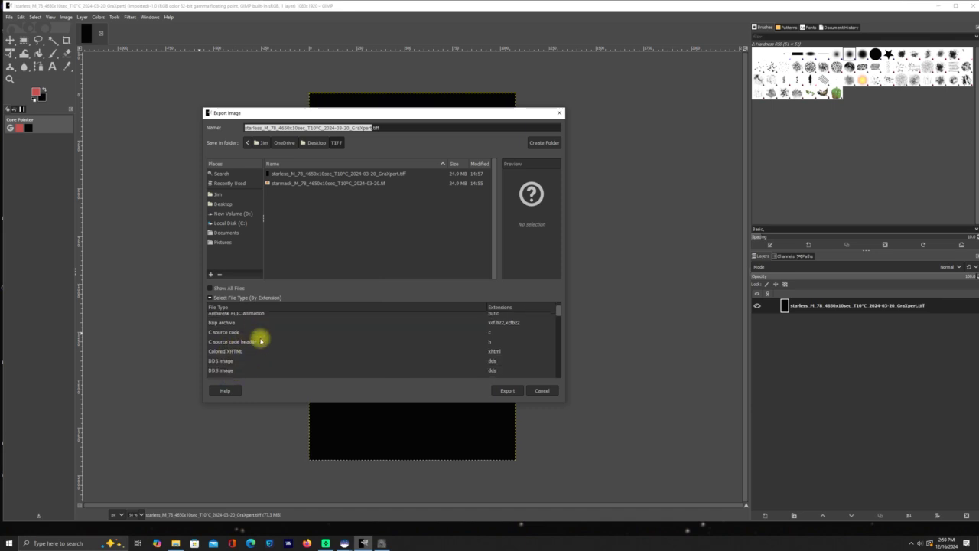
scroll(260, 341, down, 3)
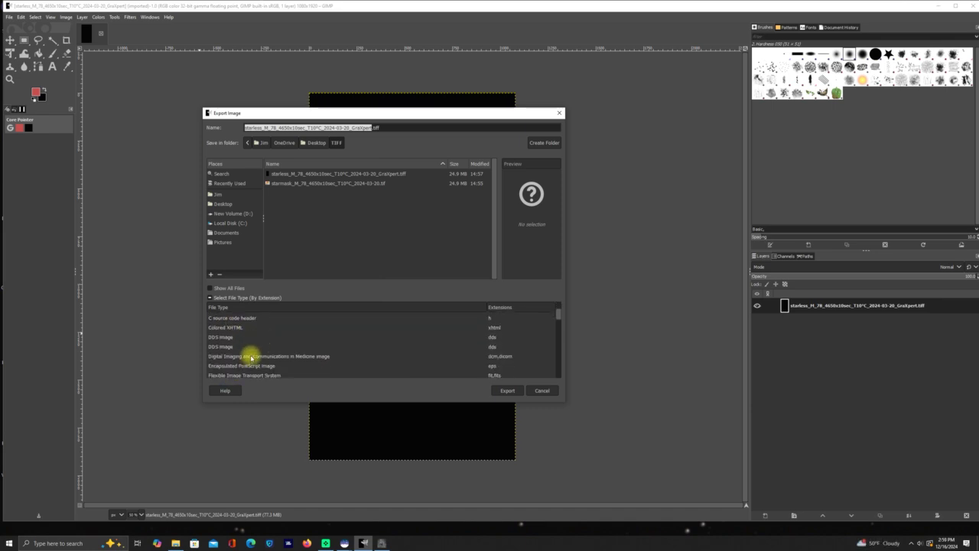
click(247, 373)
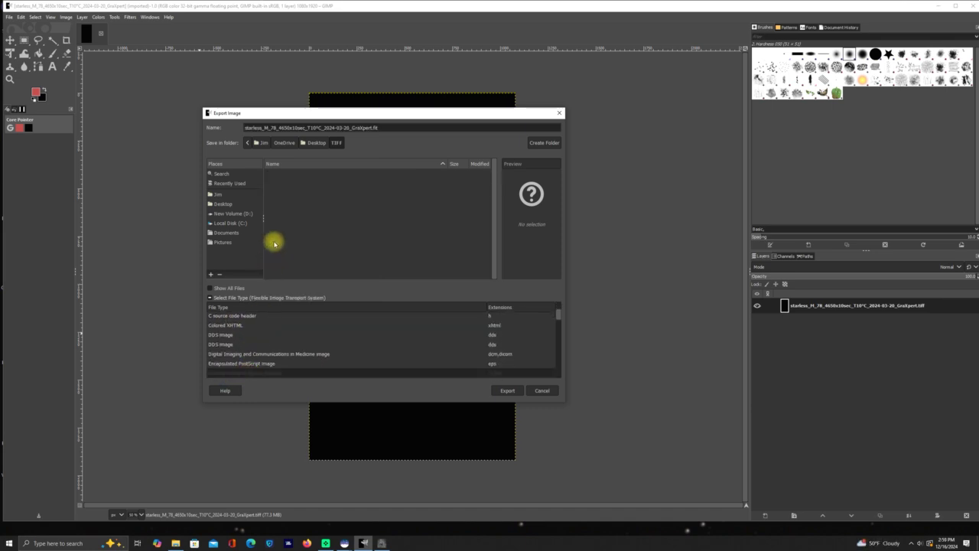
Step: Export the starless FIT file into the Siril Stacking Process File folder on New Volume (D:)
click(236, 216)
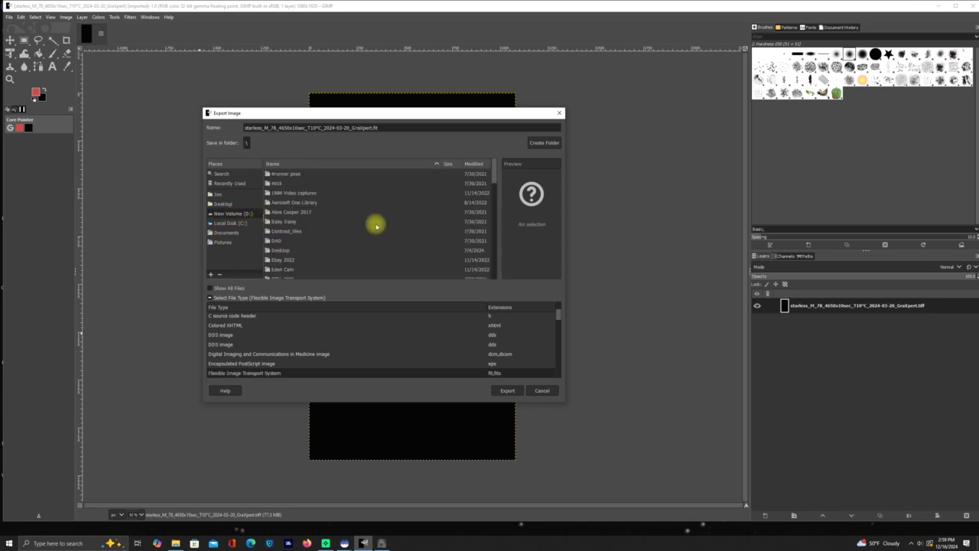
scroll(376, 223, down, 2)
scroll(379, 222, down, 10)
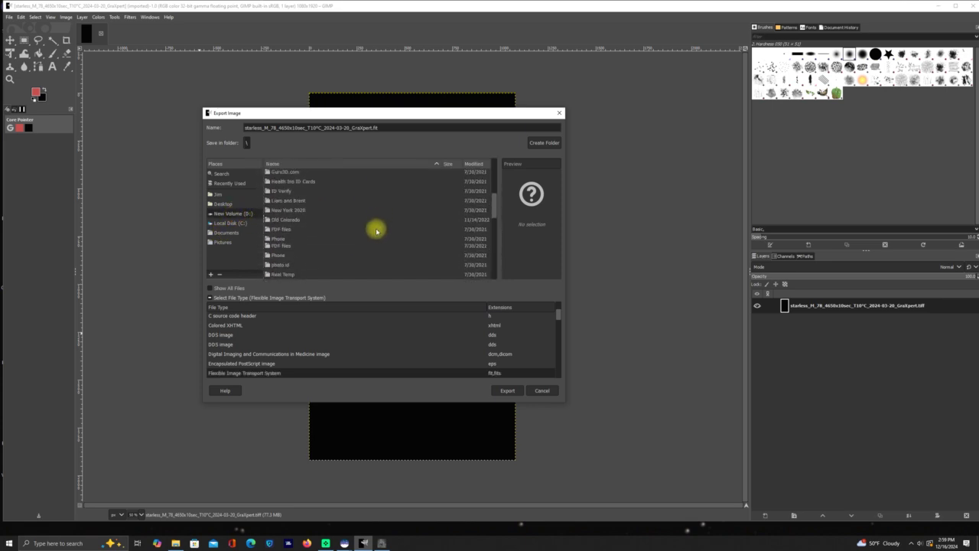
scroll(377, 229, up, 1)
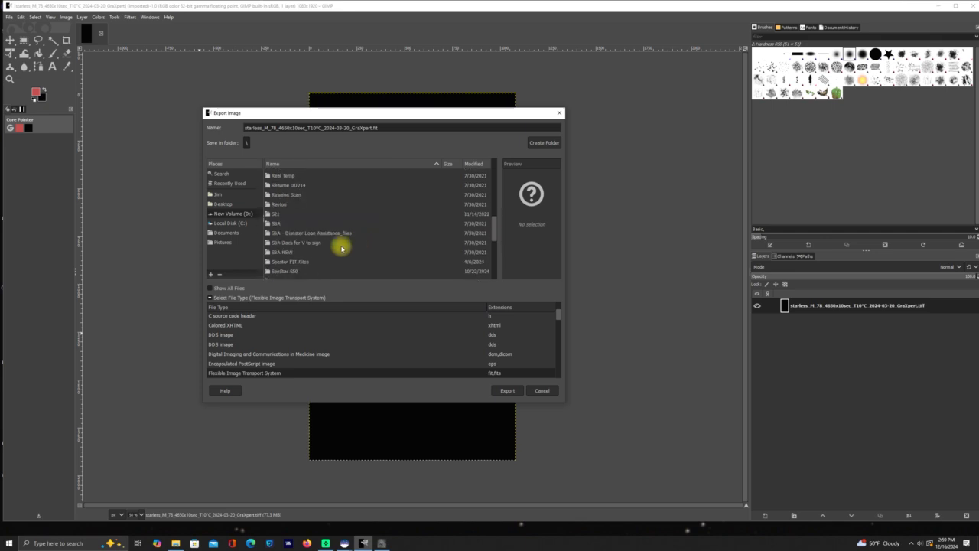
scroll(327, 250, down, 2)
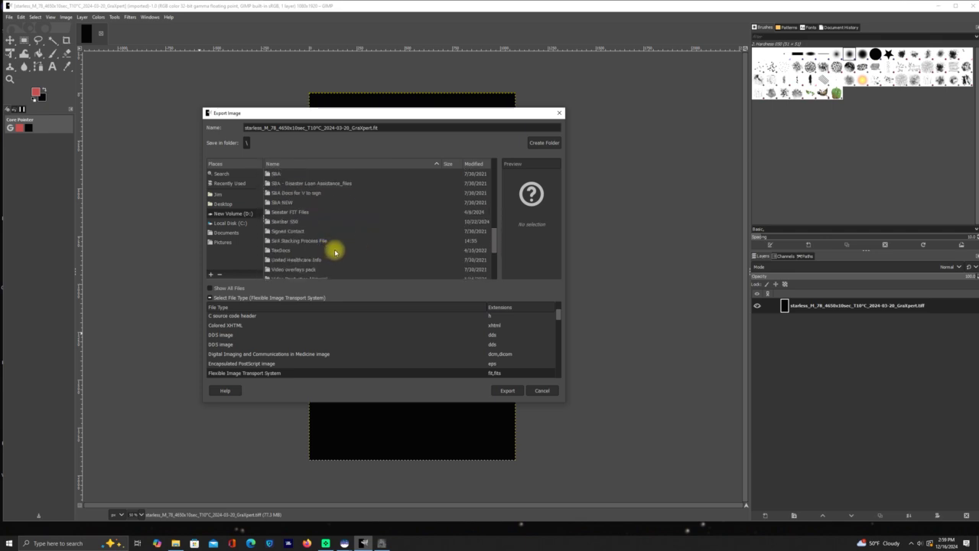
double_click(315, 243)
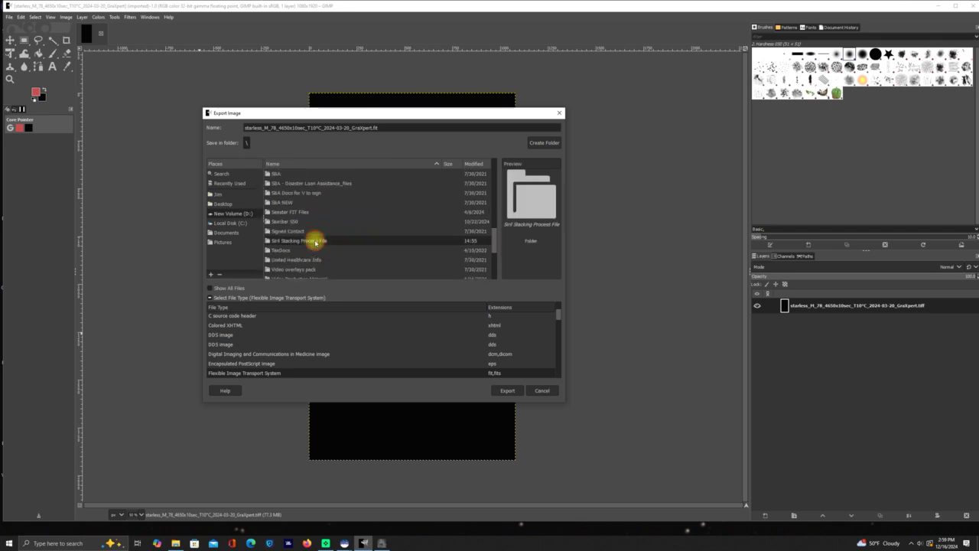
click(496, 391)
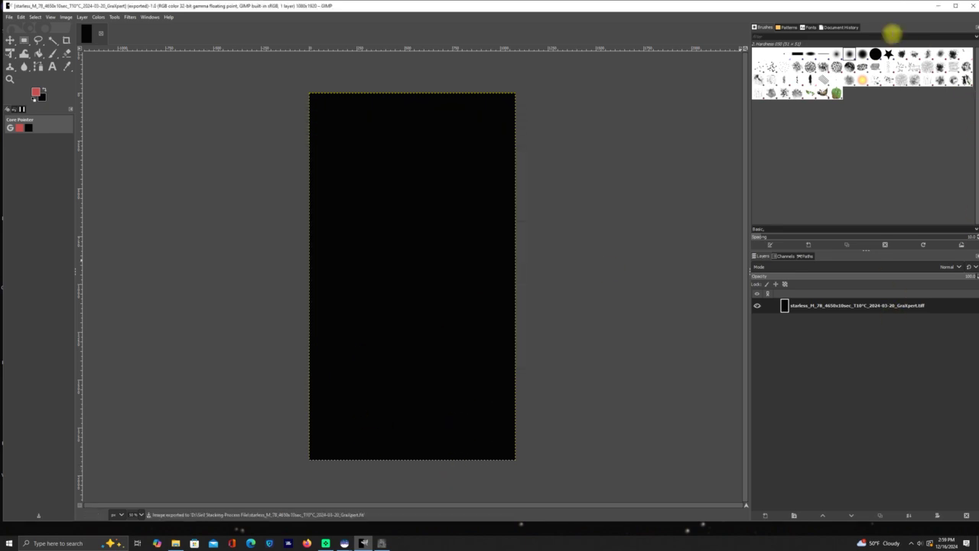
Step: Close GIMP, switch to Siril and open the GraXpert starless FIT file from the Siril Stacking Process File folder
click(972, 5)
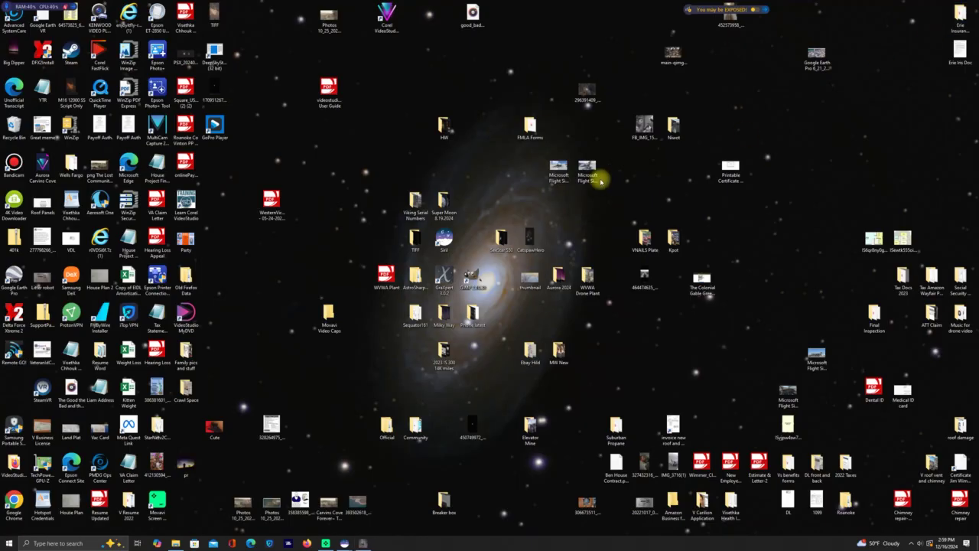
mouse_move(344, 542)
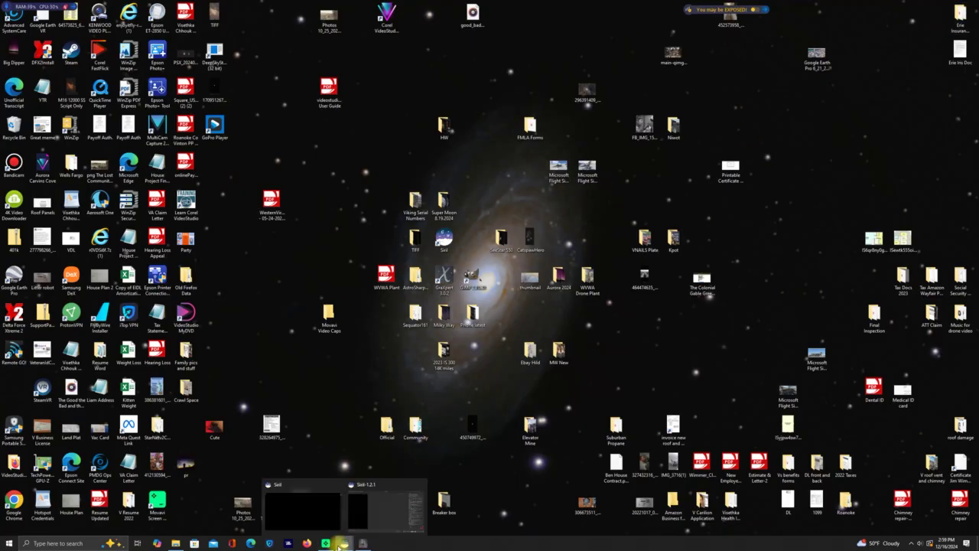
click(383, 506)
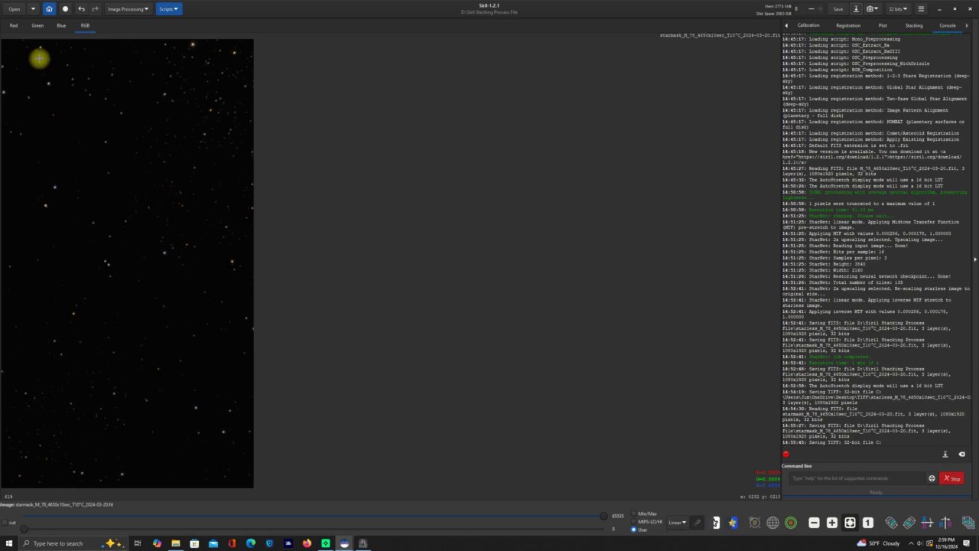
click(15, 11)
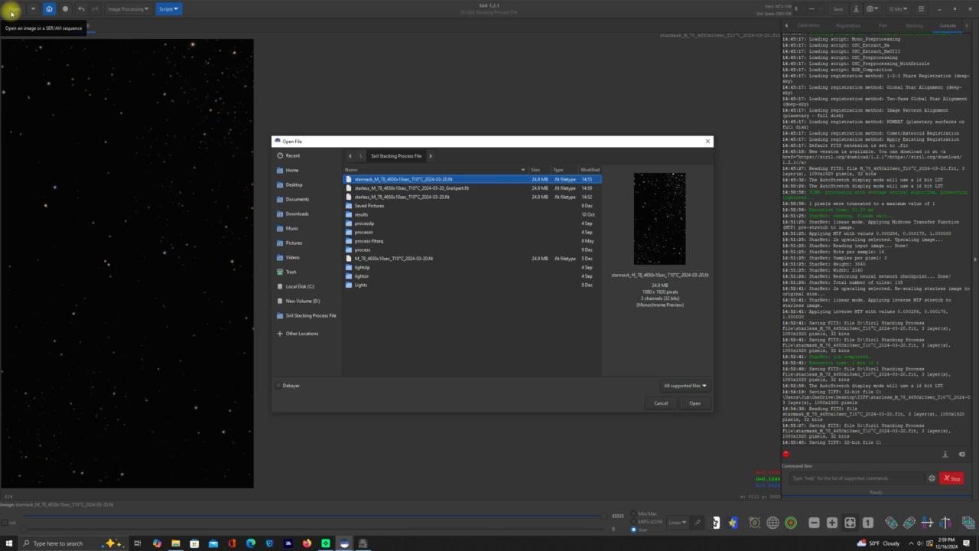
click(456, 188)
double_click(457, 191)
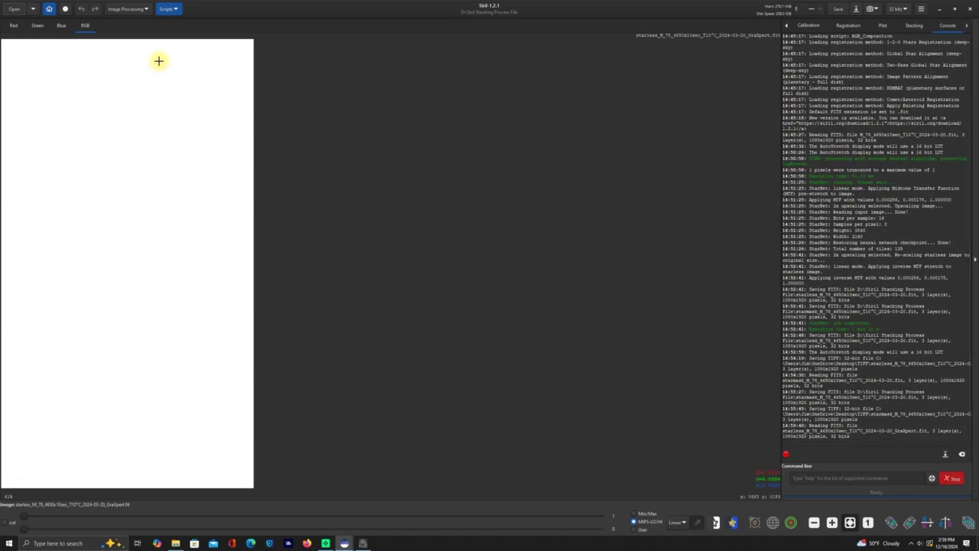
Step: Open Generalised Hyperbolic Stretch Transformations, choose the Generalised hyperbolic transform and apply a stretch factor of about 1.74
click(146, 9)
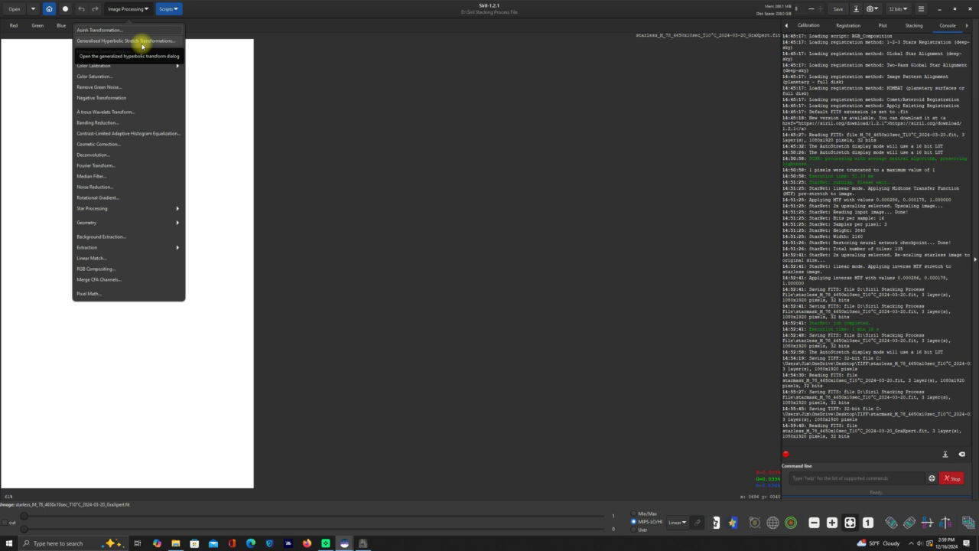
click(140, 41)
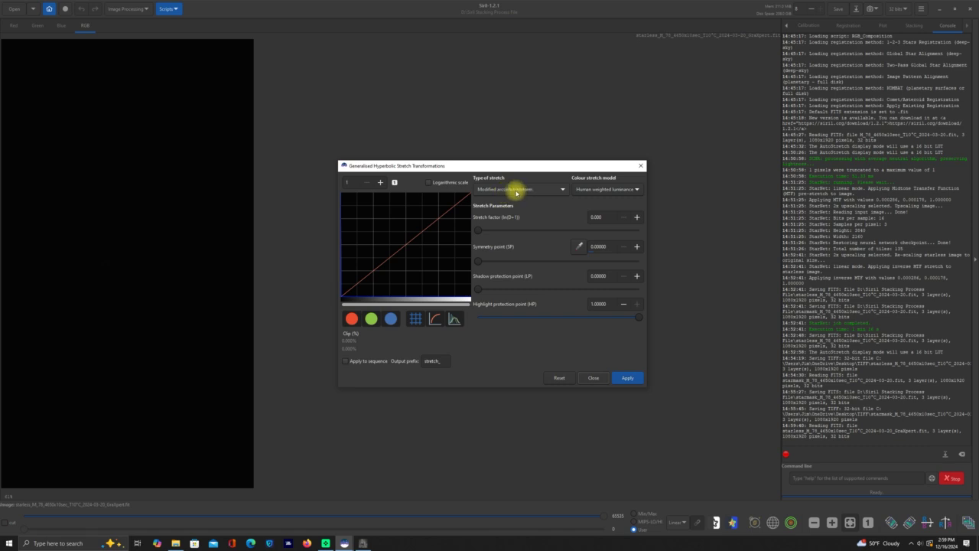
click(561, 192)
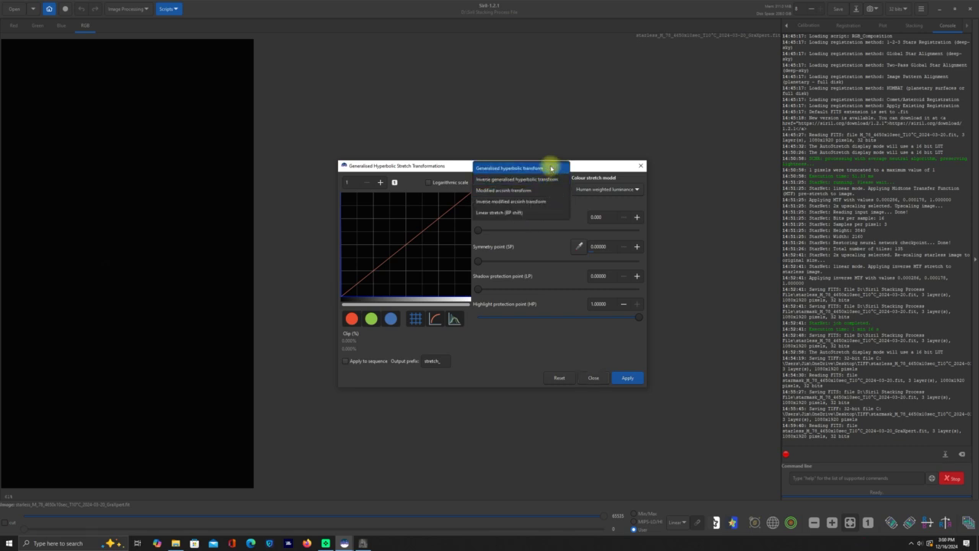
click(551, 168)
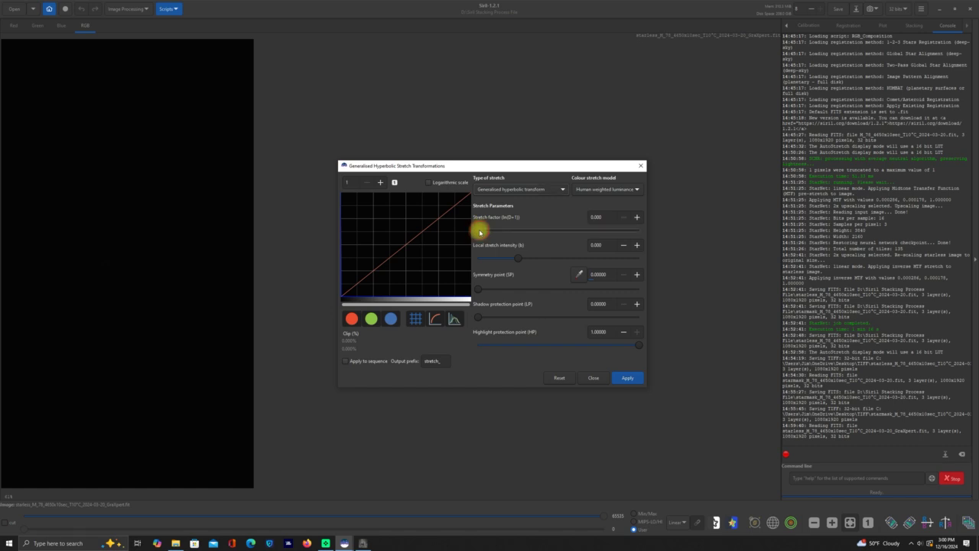
drag(480, 232, 511, 237)
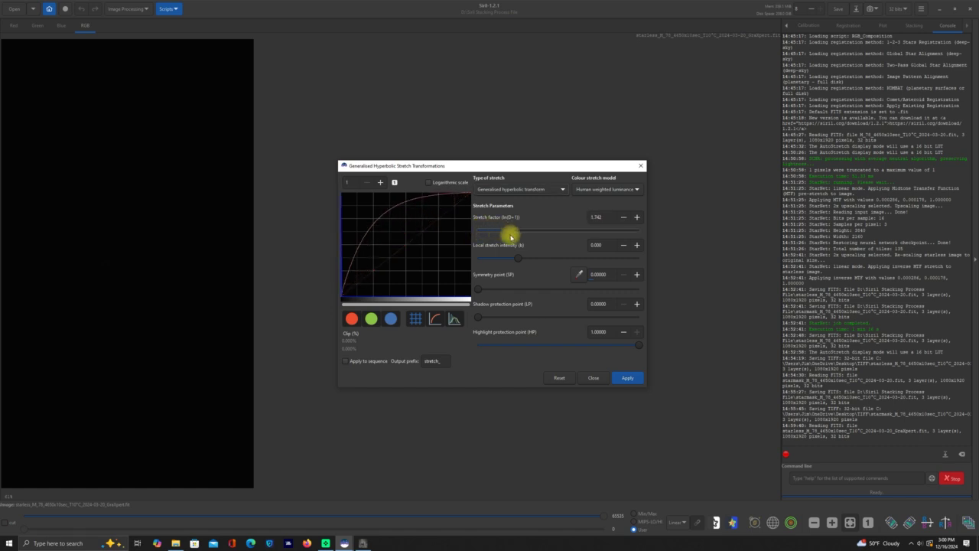
click(625, 379)
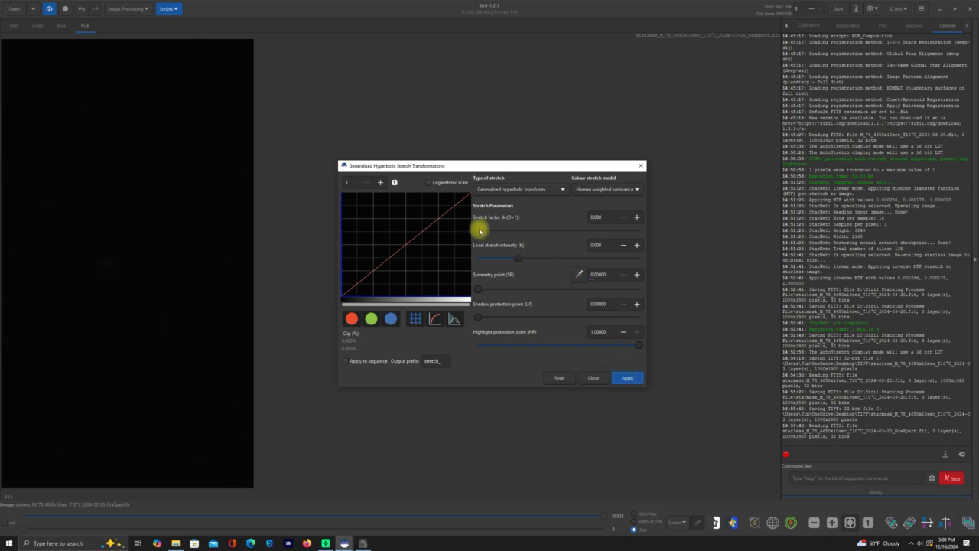
Step: Apply three more generalised hyperbolic stretches in succession, with stretch factors of about 1.6, 1.83 and 2.19
drag(480, 231, 504, 231)
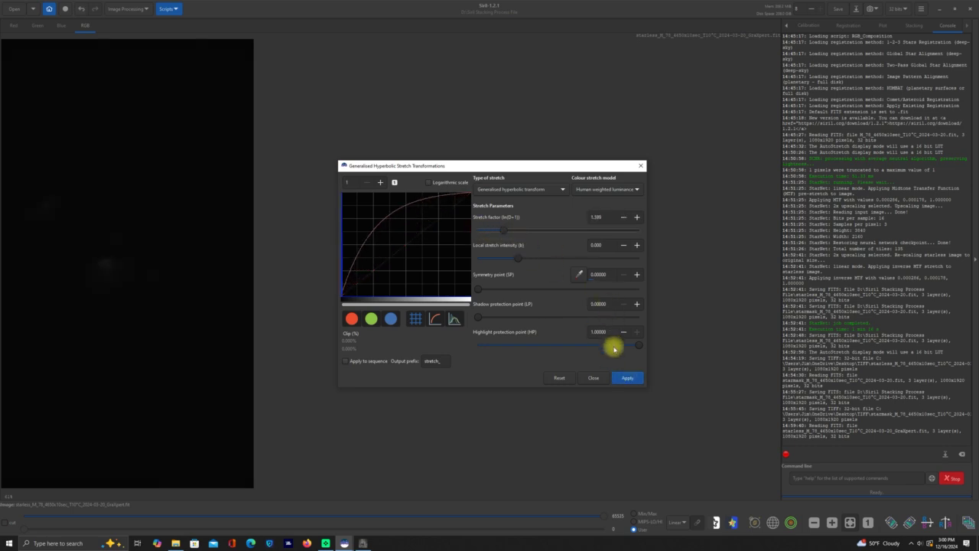
click(618, 377)
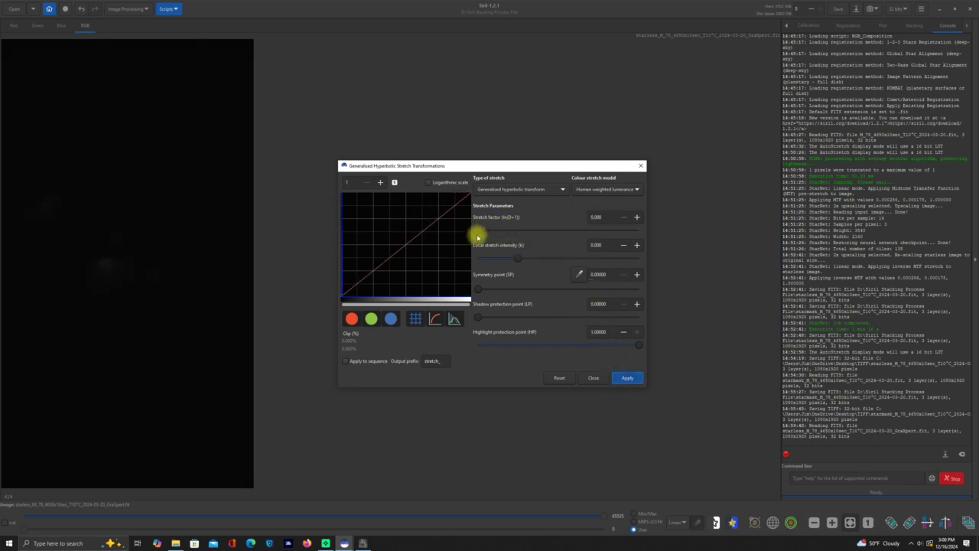
drag(479, 232, 507, 232)
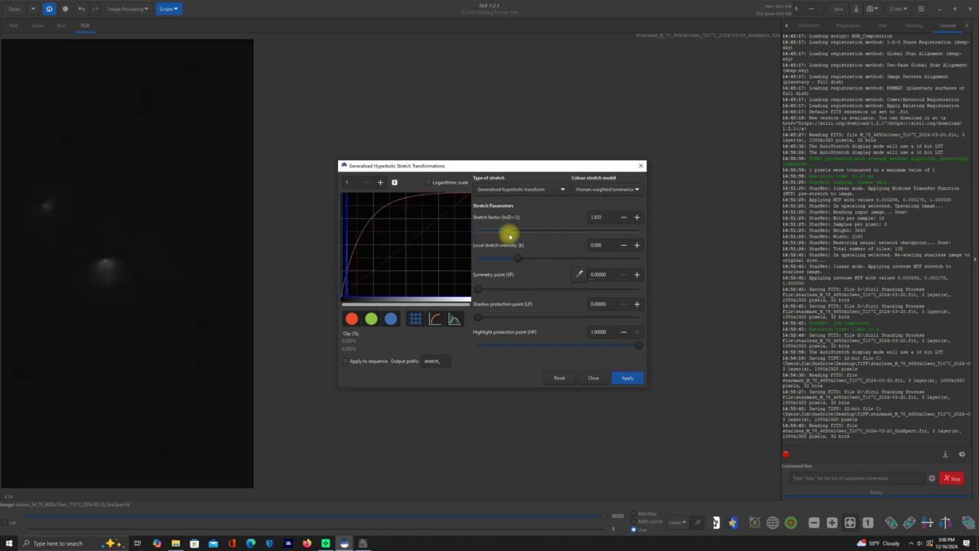
click(621, 377)
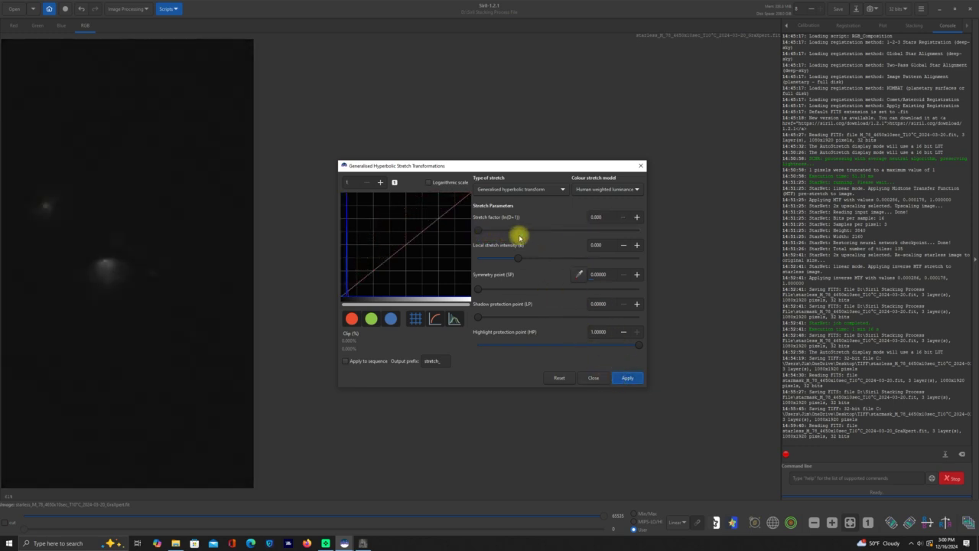
drag(481, 233, 515, 226)
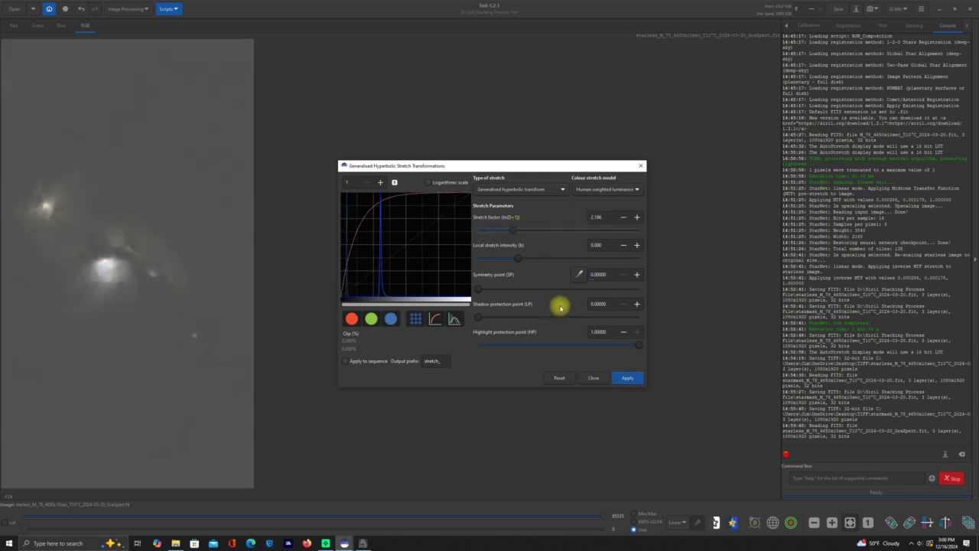
click(637, 379)
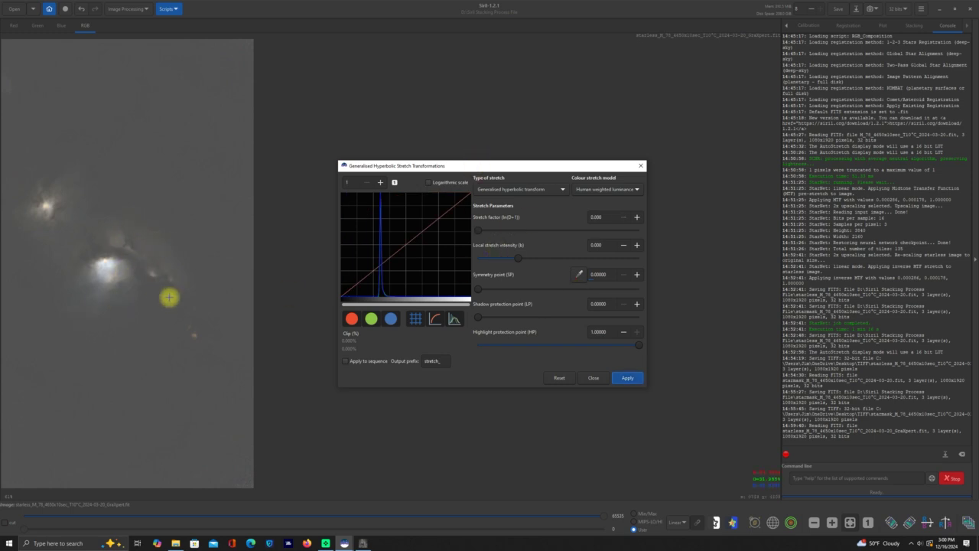
Step: Show the histogram on a logarithmic scale and apply a gentle stretch with a factor of about 0.36
click(429, 183)
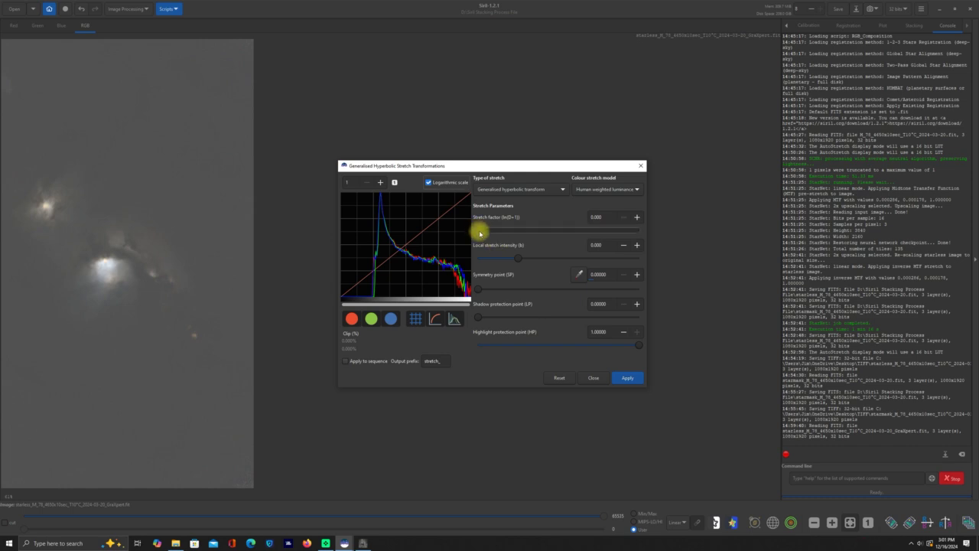
drag(480, 232, 485, 227)
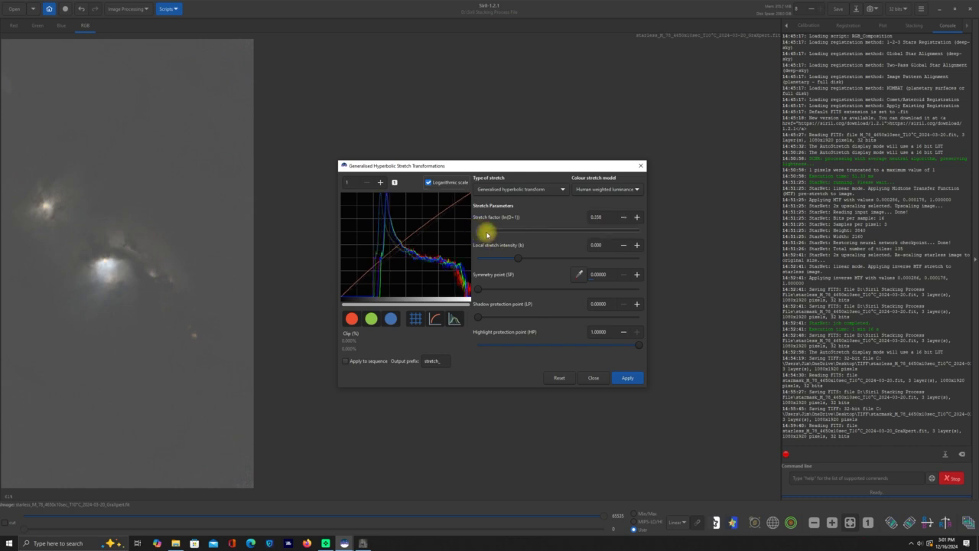
click(626, 380)
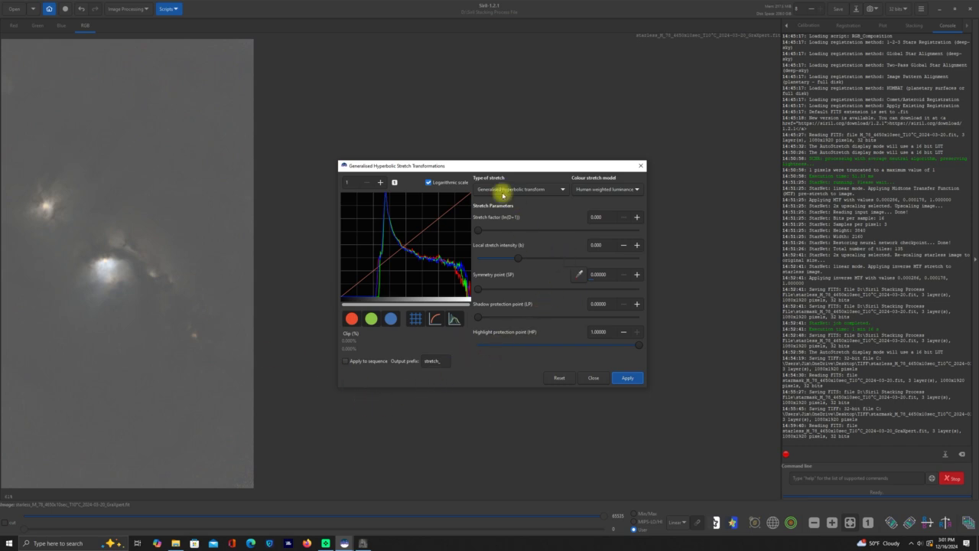
Step: Apply a Linear stretch (BP shift) to the starless image with a black point of about 0.28
click(562, 192)
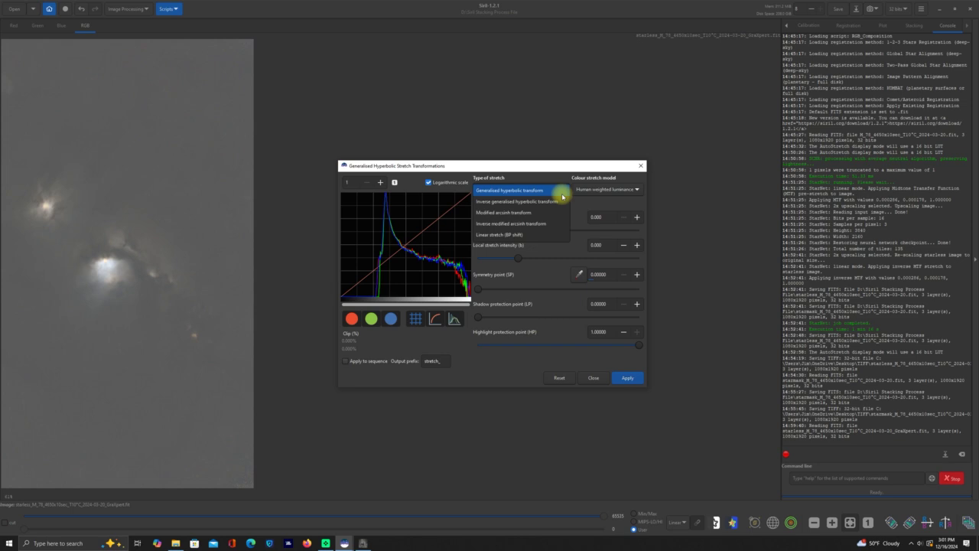
click(534, 235)
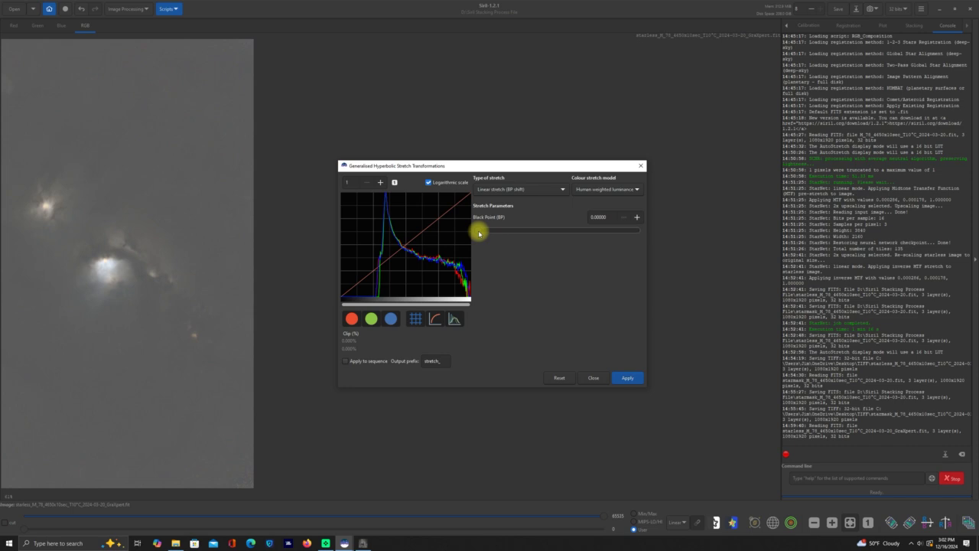
drag(479, 233, 506, 234)
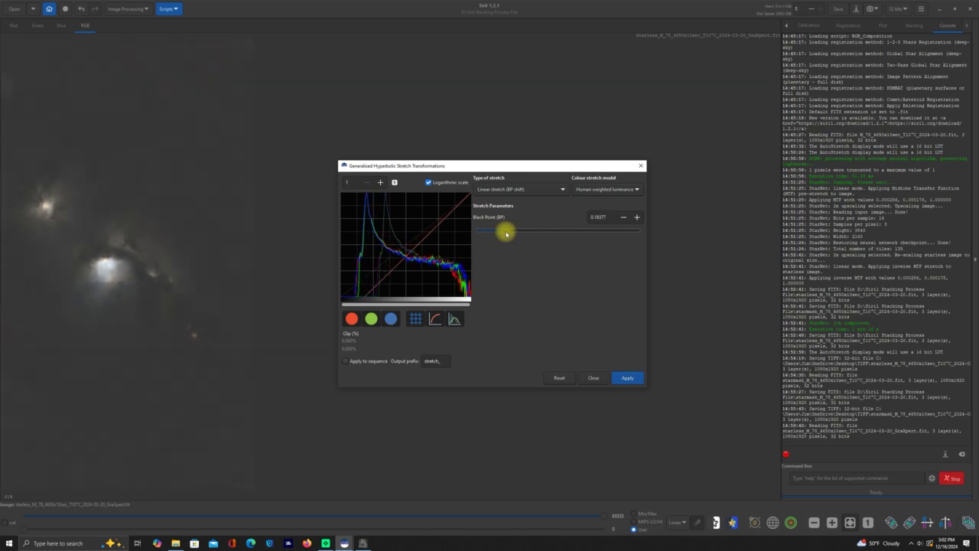
drag(506, 234, 522, 237)
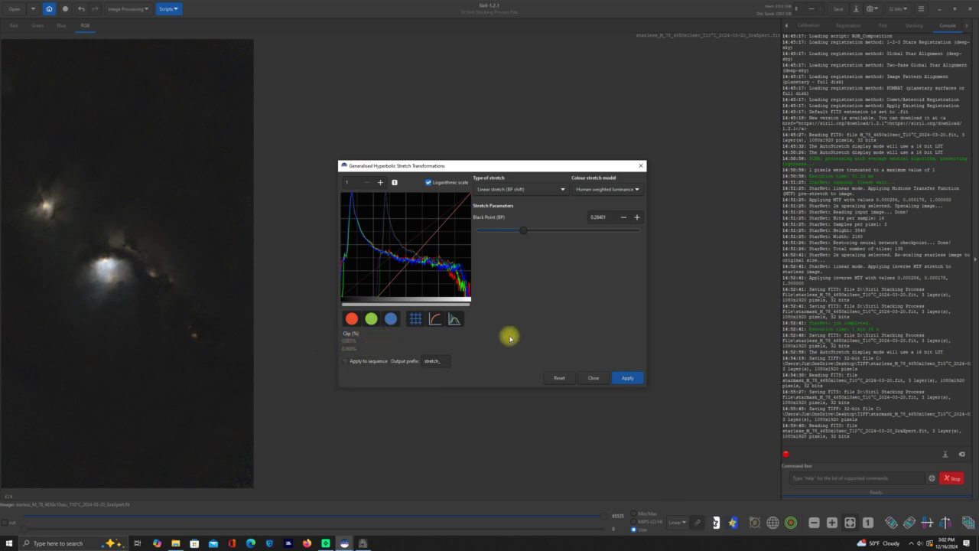
click(633, 378)
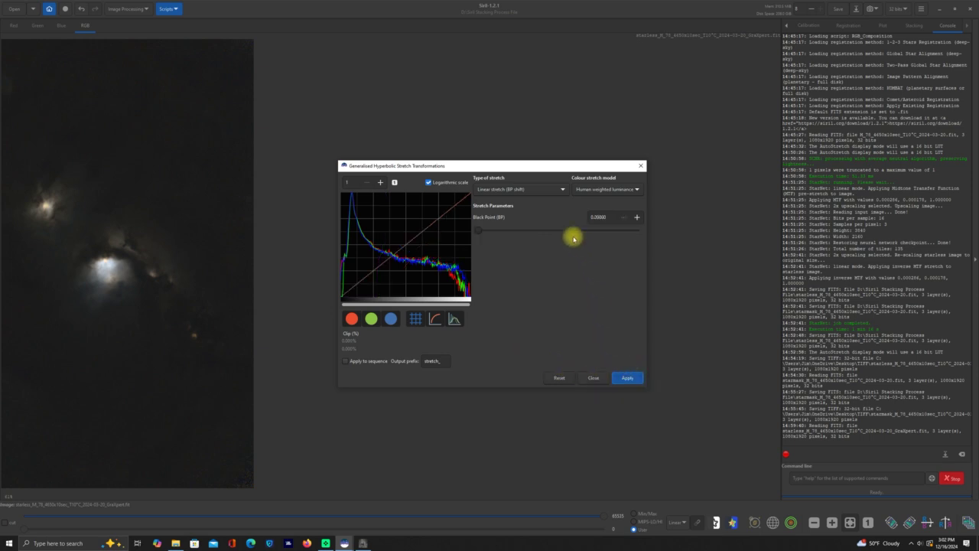
Step: Apply a Generalised hyperbolic transform using the Even weighted luminance colour model and a stretch factor of about 0.91
click(563, 190)
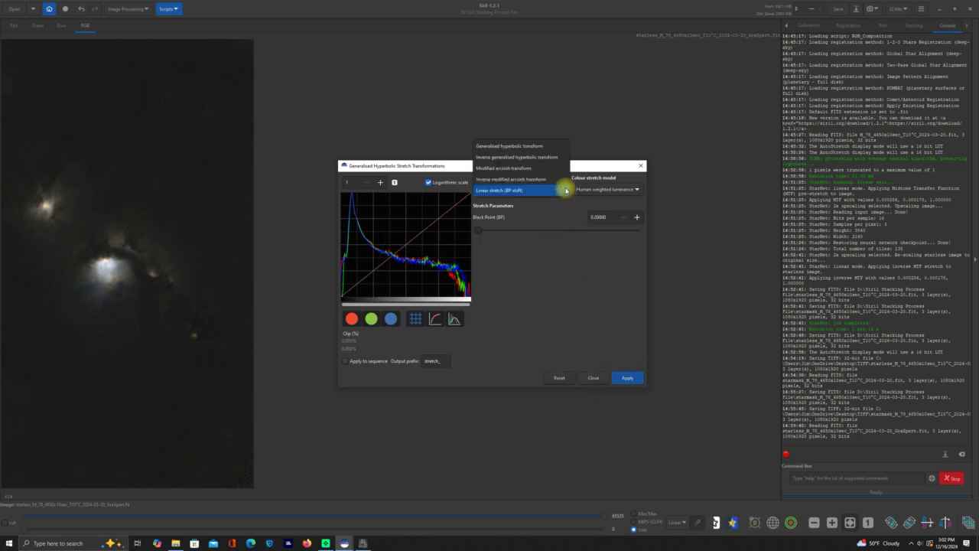
click(517, 146)
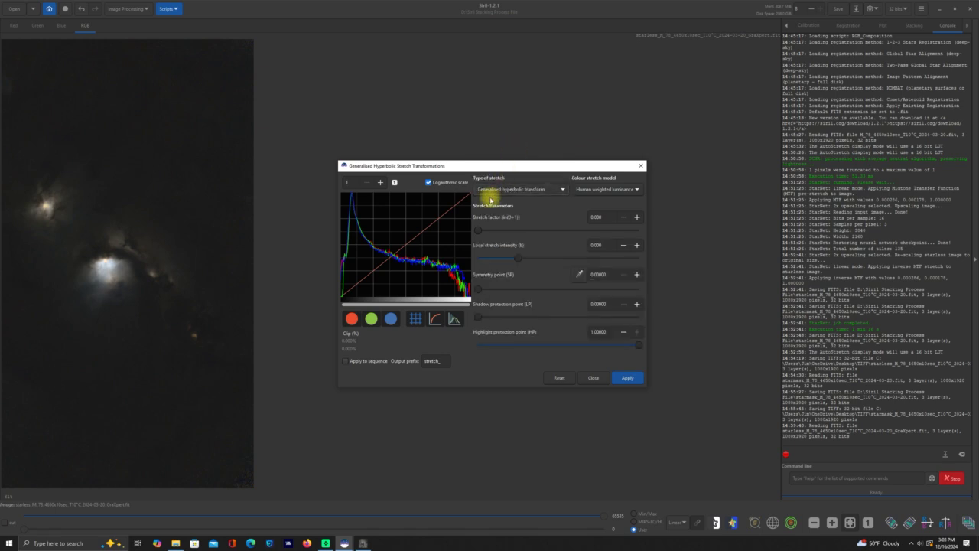
click(638, 190)
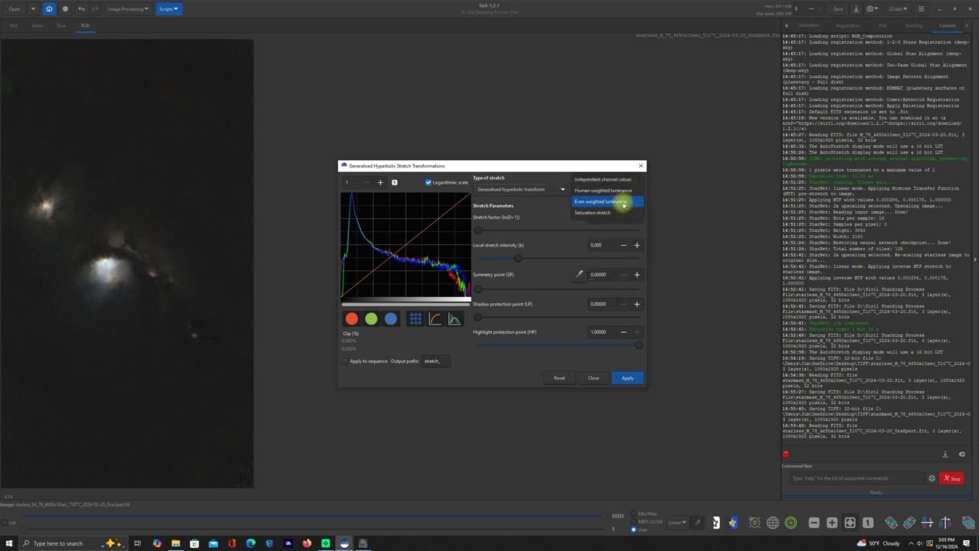
click(618, 201)
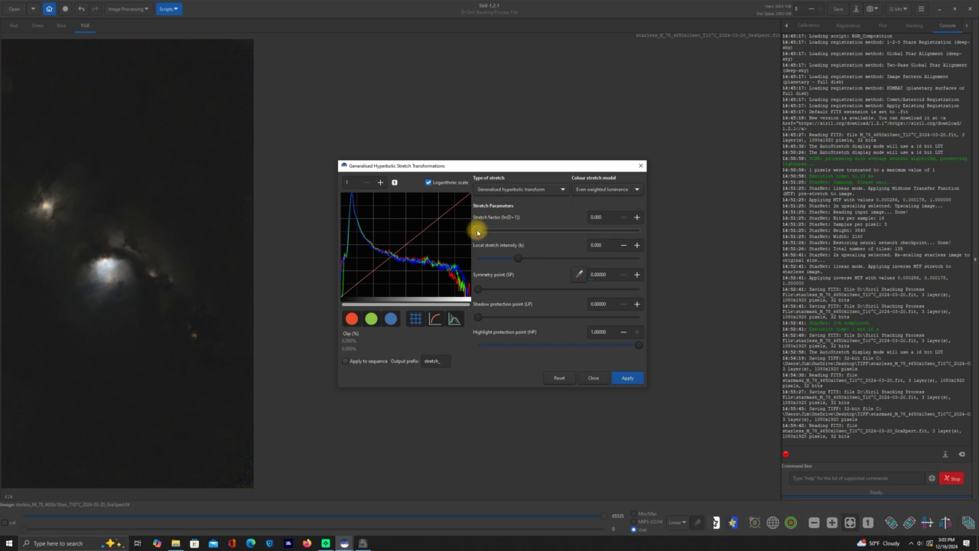
drag(479, 232, 493, 235)
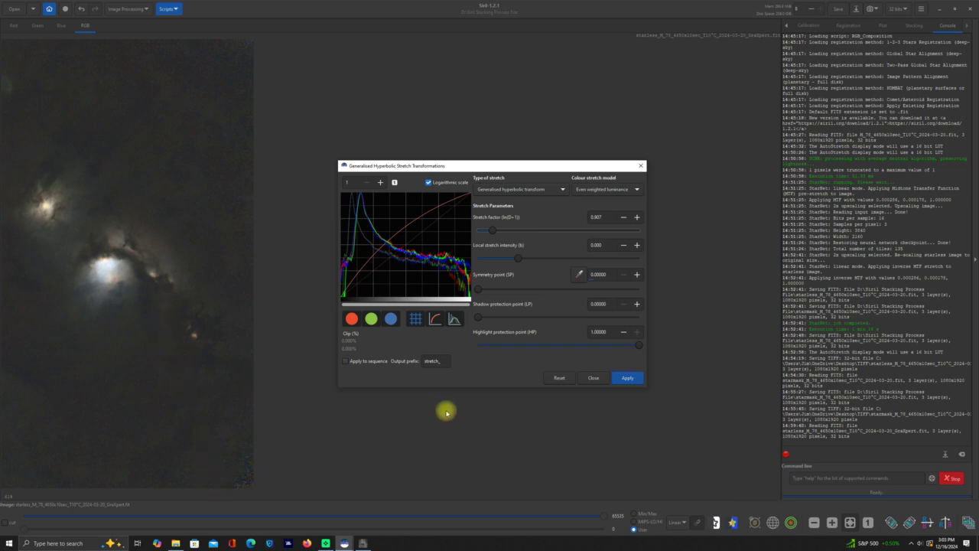
click(624, 377)
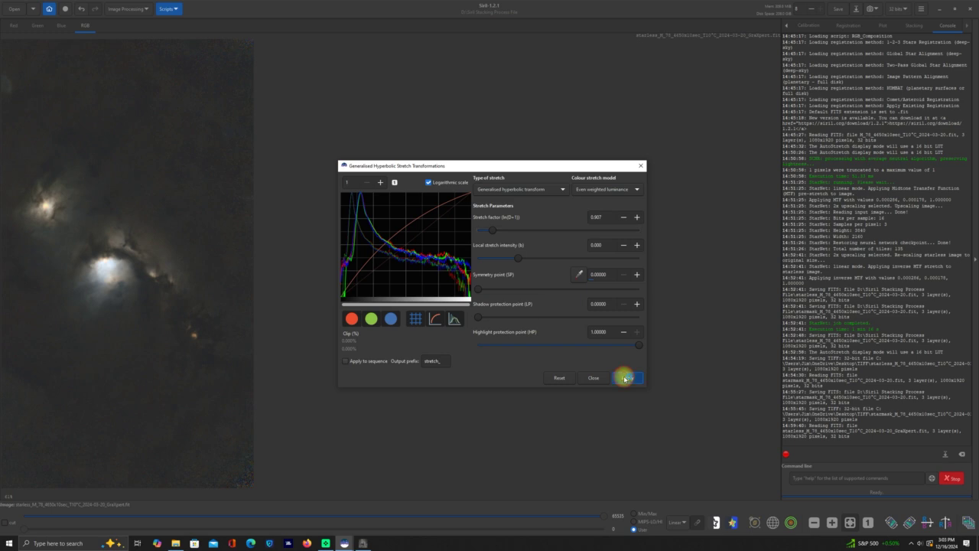
Step: Apply another Linear stretch (BP shift) with a black point of 0.014 and close the stretch dialog
click(565, 188)
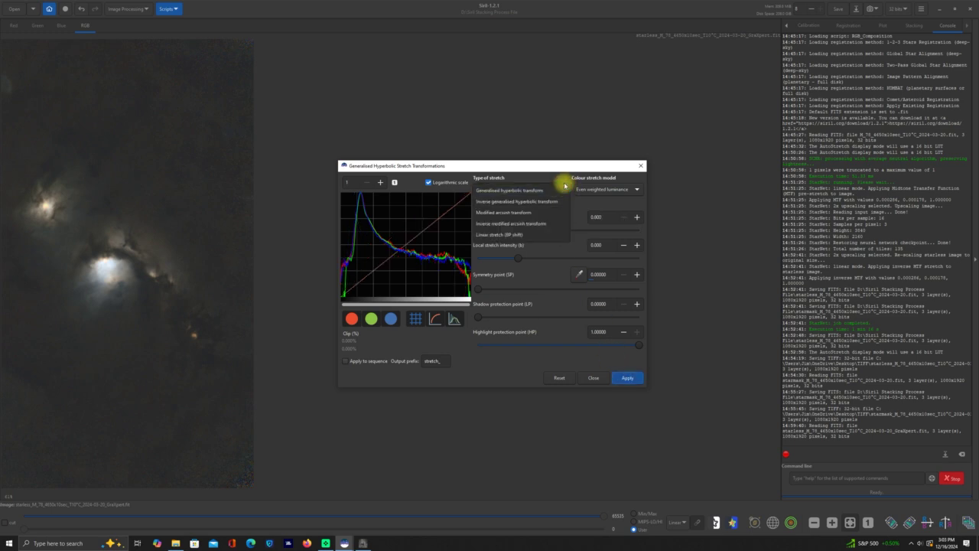
click(532, 235)
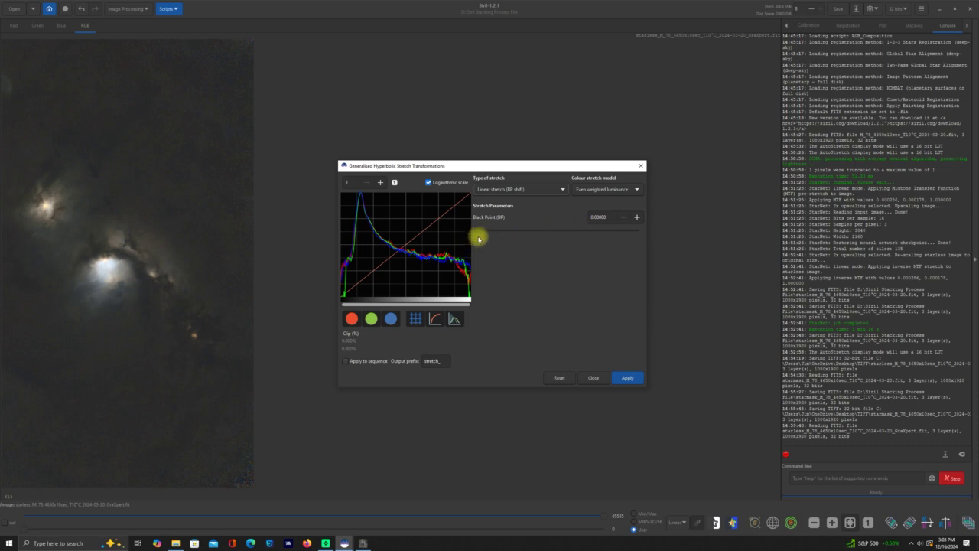
click(640, 218)
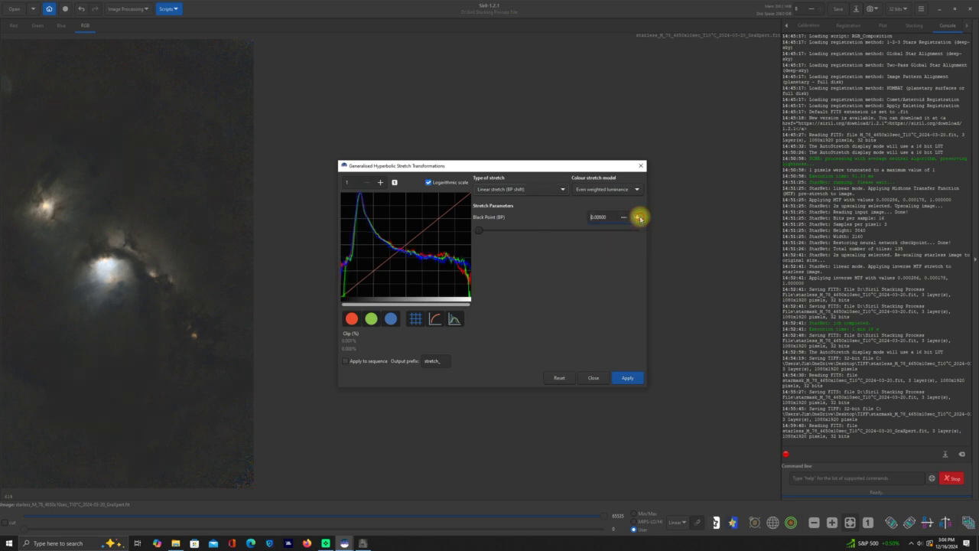
click(639, 218)
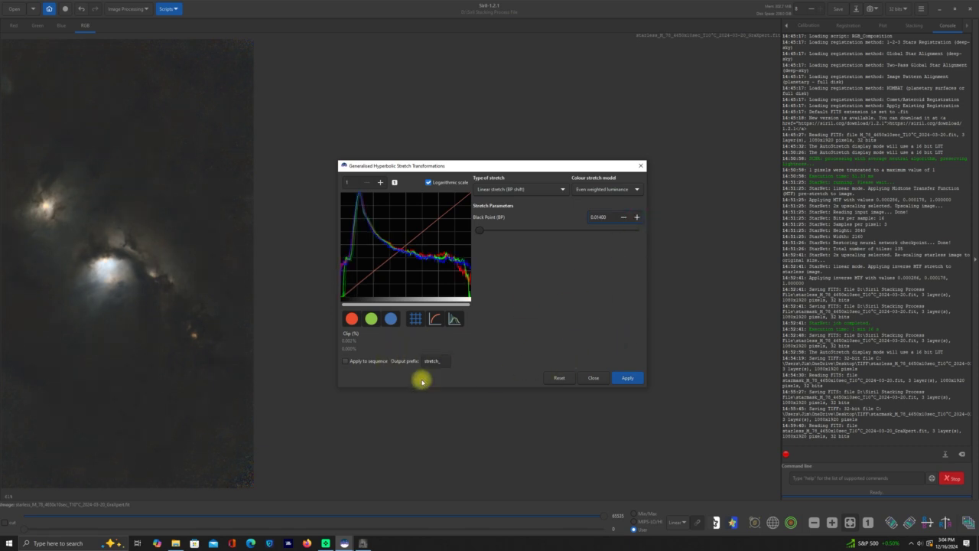
click(628, 378)
click(602, 378)
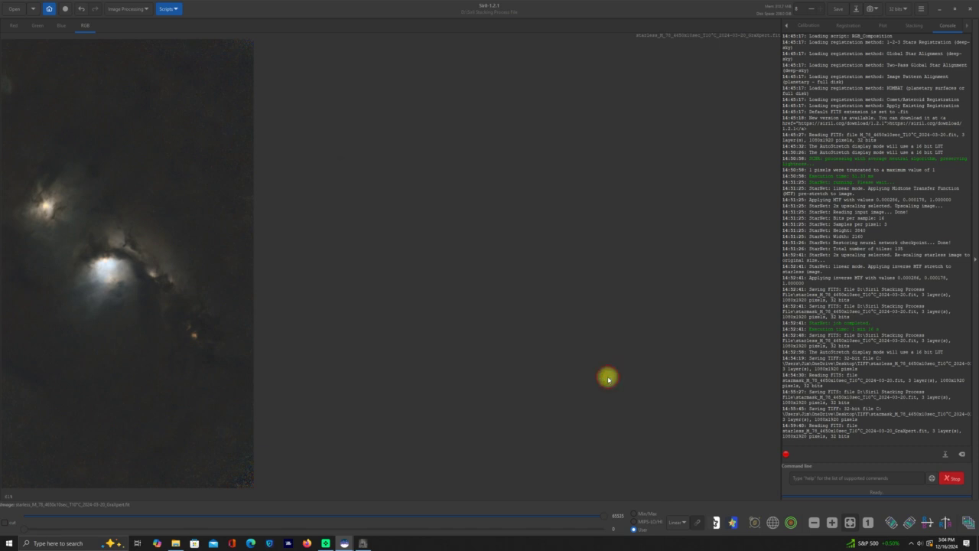
Step: Save the stretched FIT file and export a 32-bit floating point TIFF copy without compression to the desktop's TIFF folder
click(839, 8)
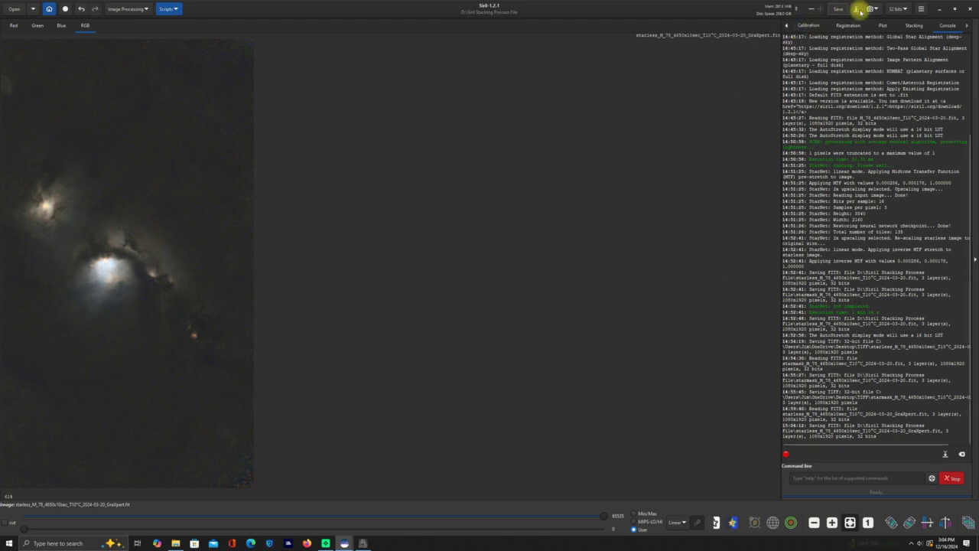
click(857, 10)
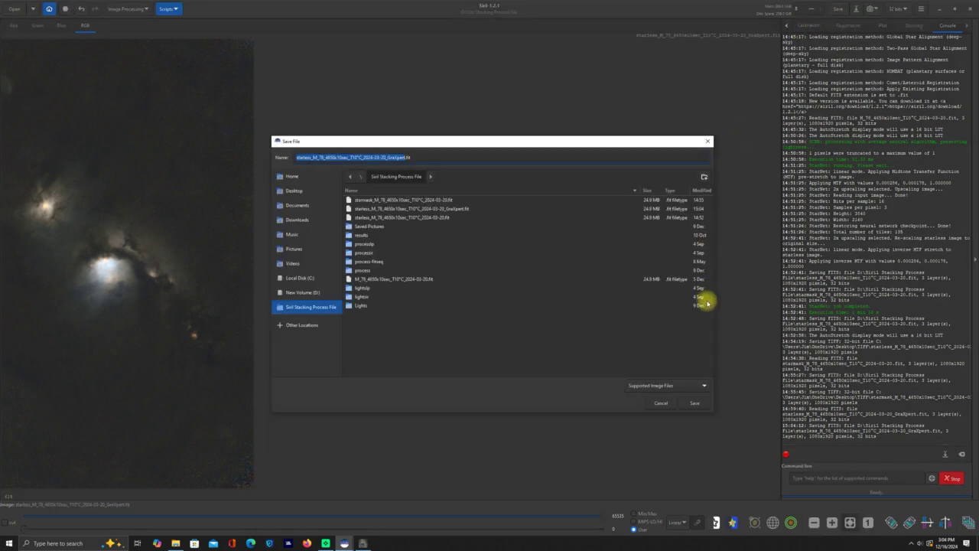
click(706, 389)
click(648, 364)
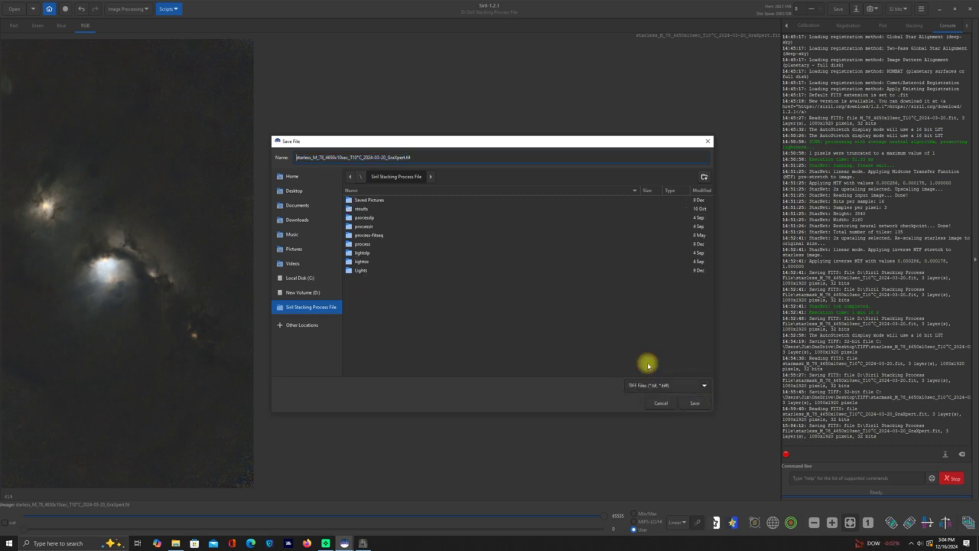
click(289, 191)
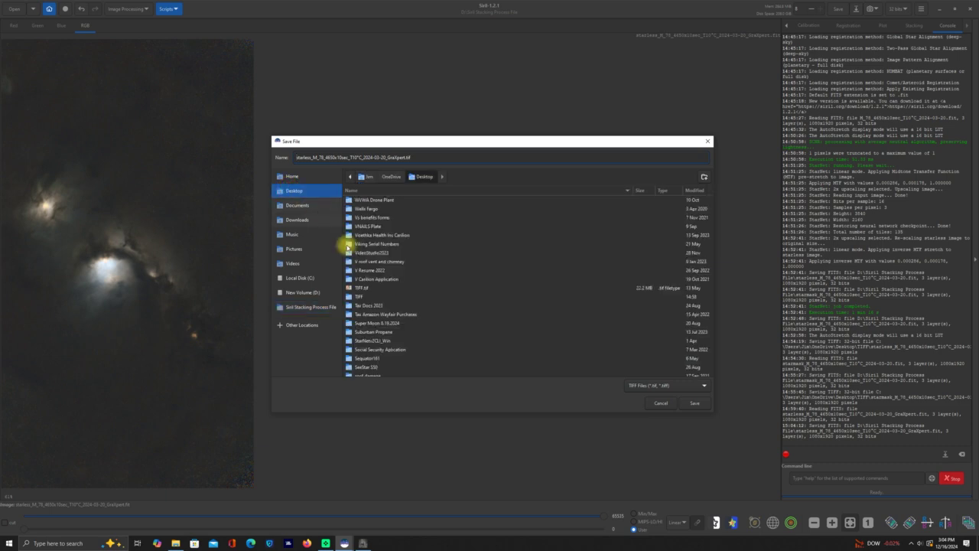
double_click(361, 297)
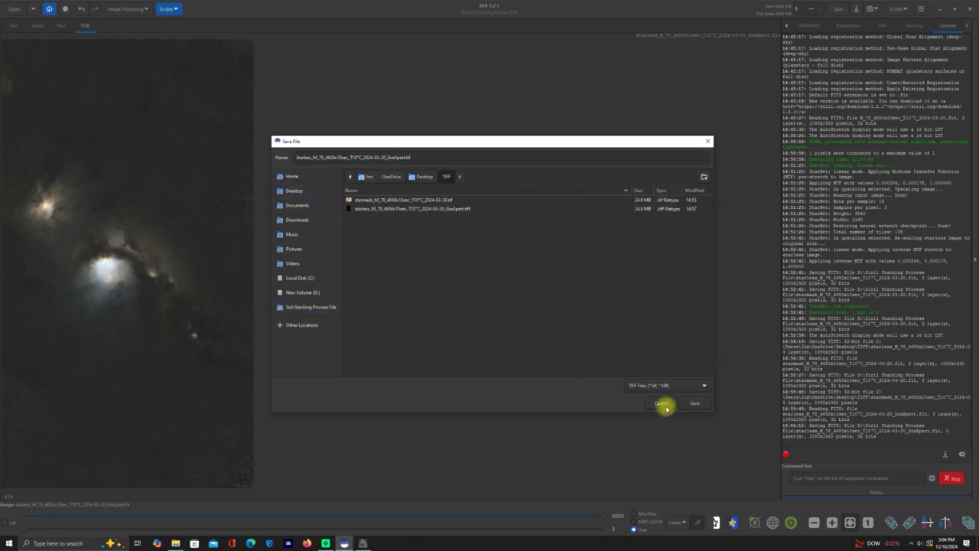
click(695, 403)
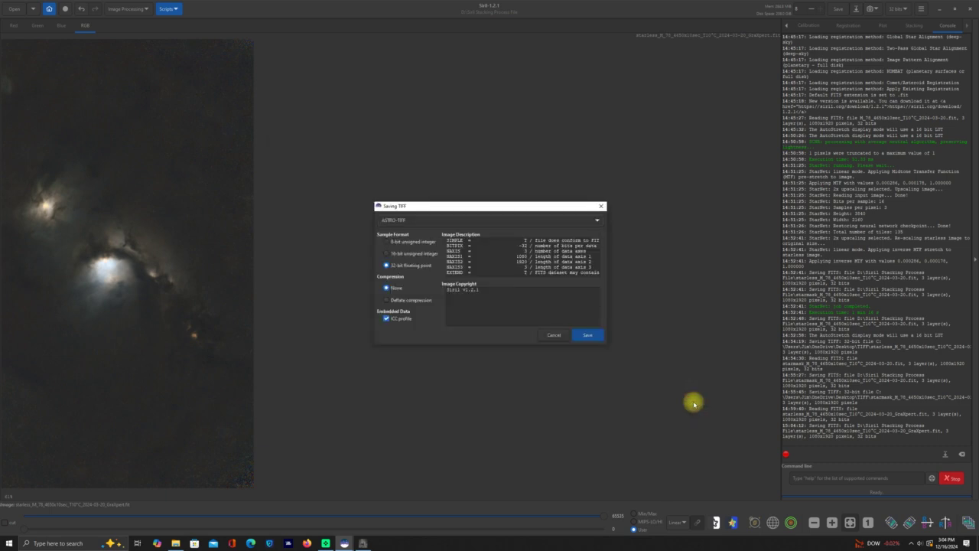
click(581, 334)
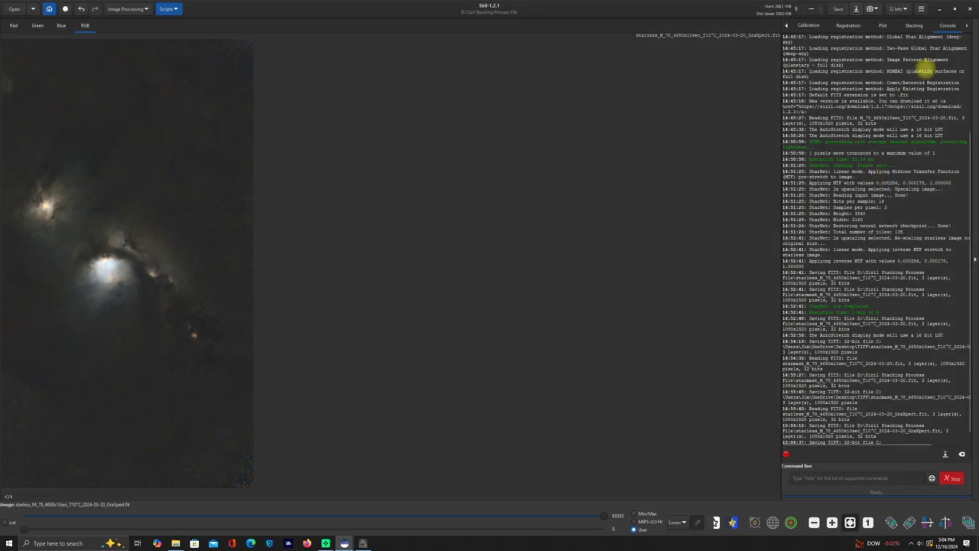
Step: Minimise Siril and delete the older, dark starless GraXpert TIFF from the desktop's TIFF folder, closing the folder when done
click(940, 10)
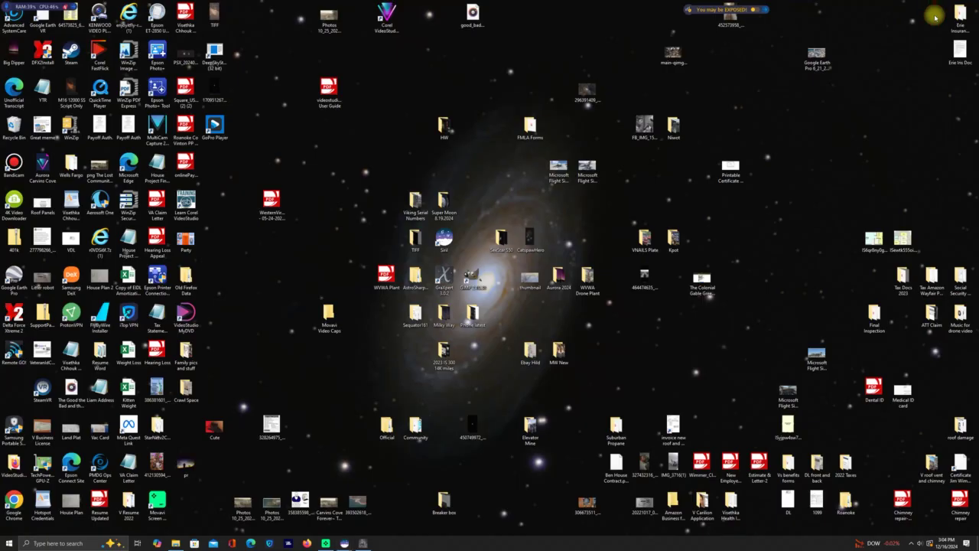
click(416, 239)
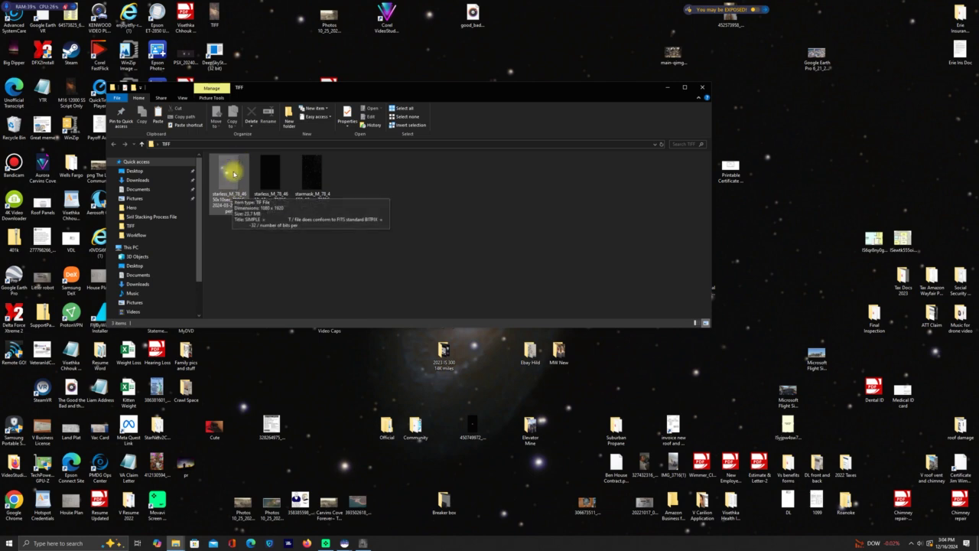
click(277, 184)
right_click(277, 184)
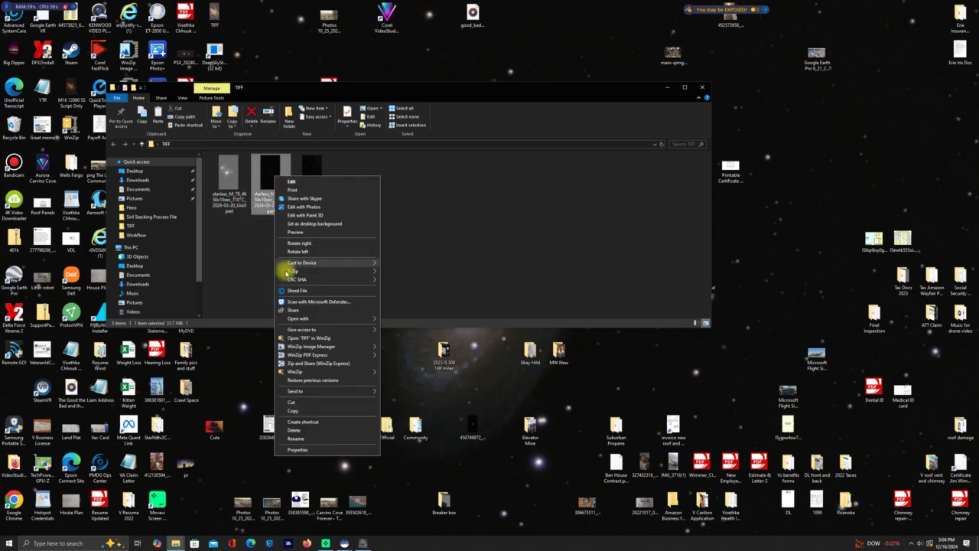
click(295, 431)
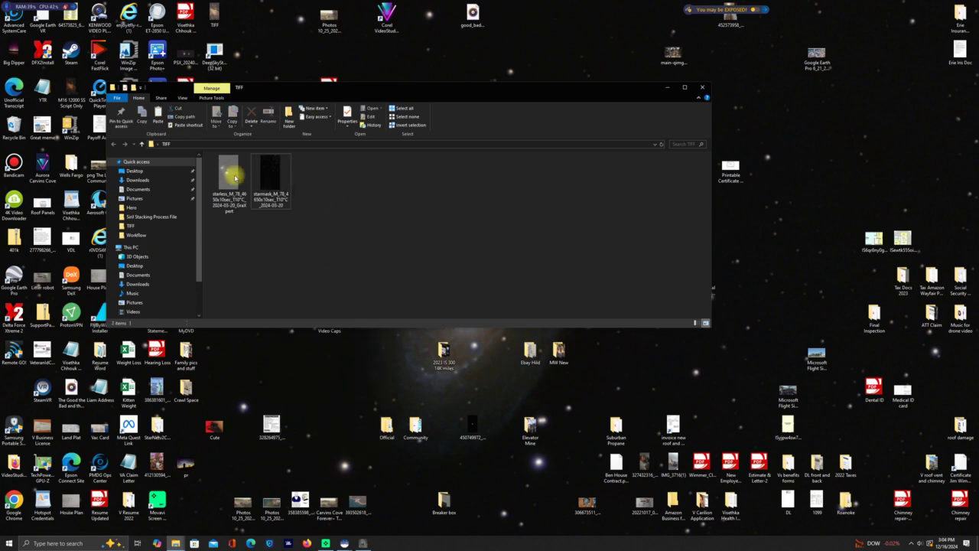
click(702, 88)
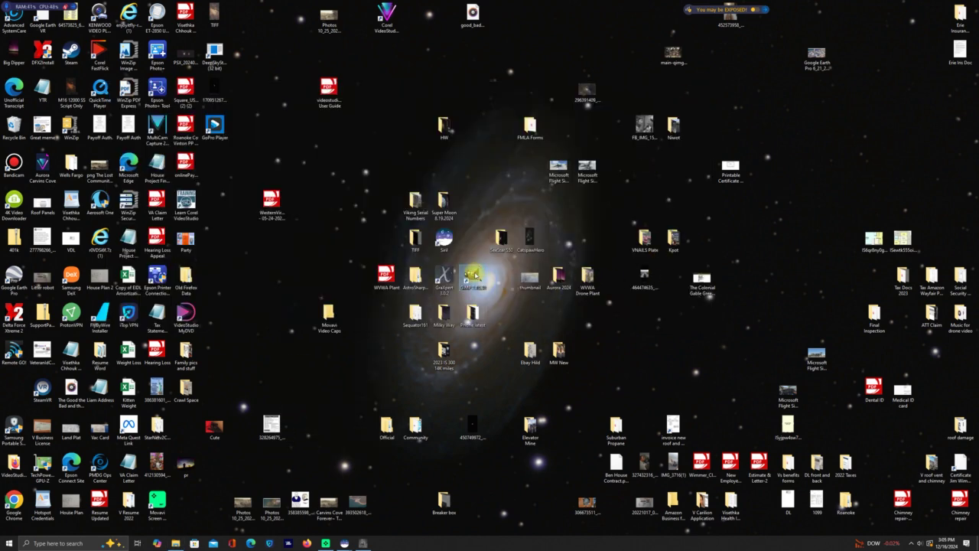
Step: Launch GIMP and open the starless M 78 GraXpert TIFF from the desktop's TIFF folder, keeping its embedded Siril colour profile
double_click(473, 273)
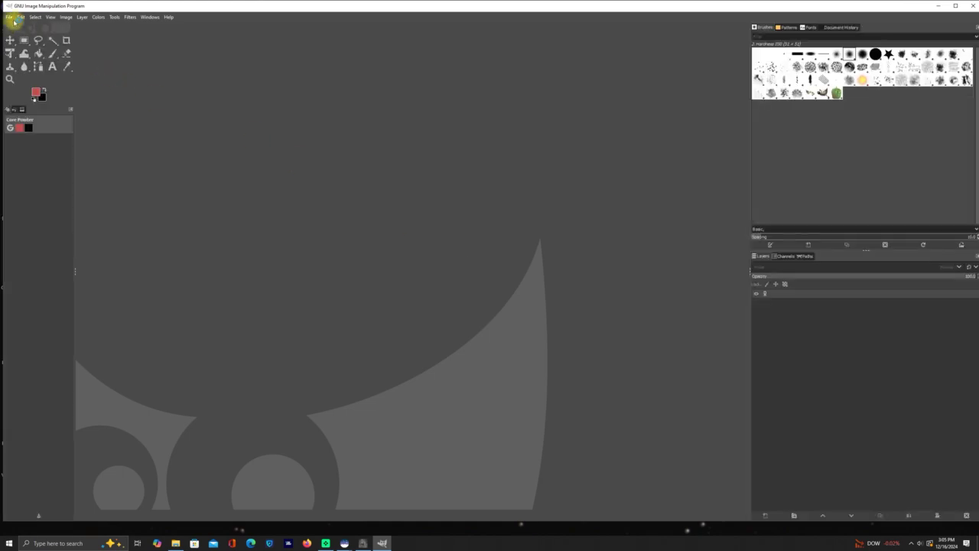
click(9, 17)
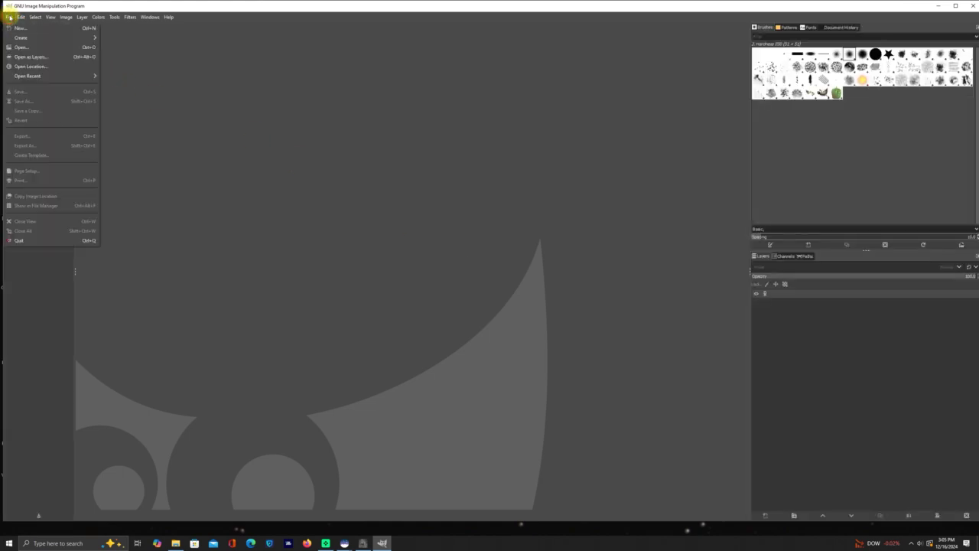
click(20, 46)
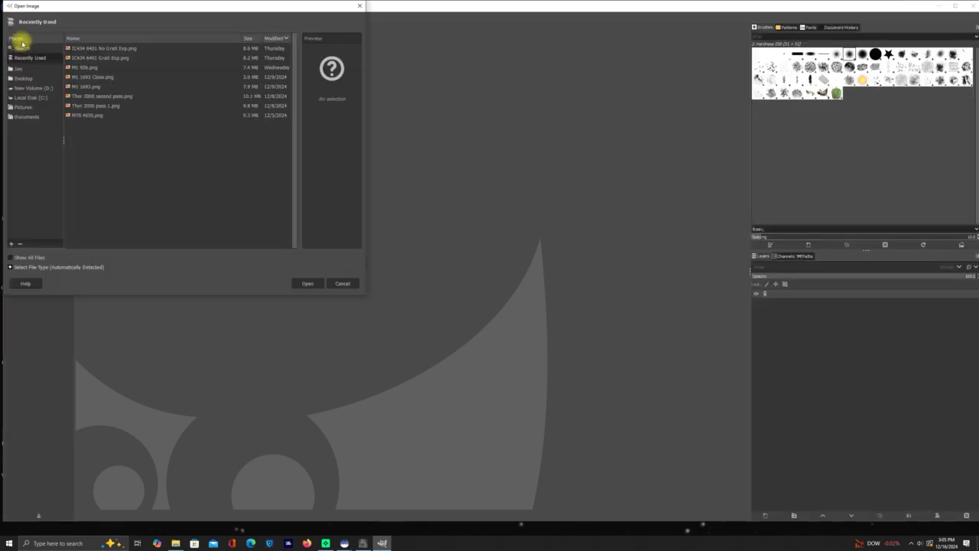
click(24, 80)
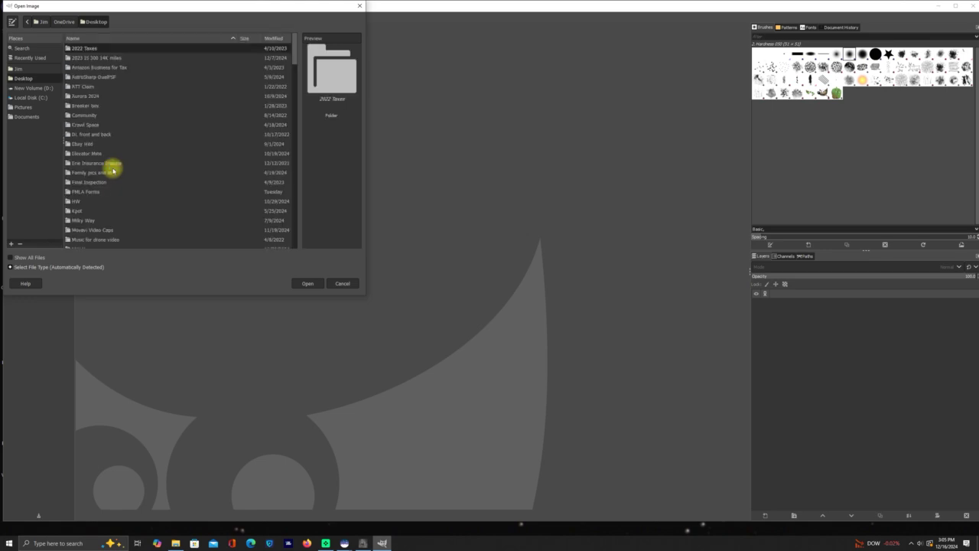
scroll(113, 166, down, 5)
scroll(110, 162, down, 4)
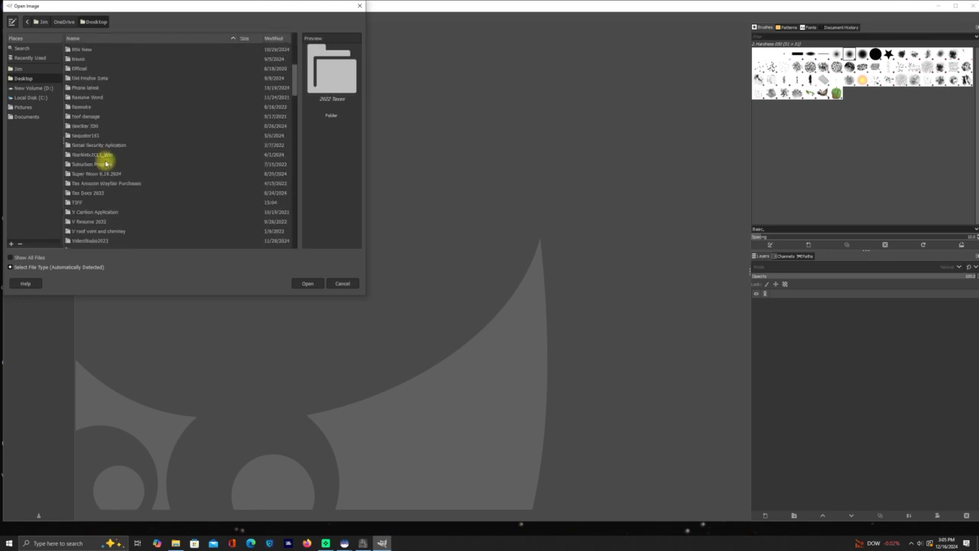
double_click(73, 202)
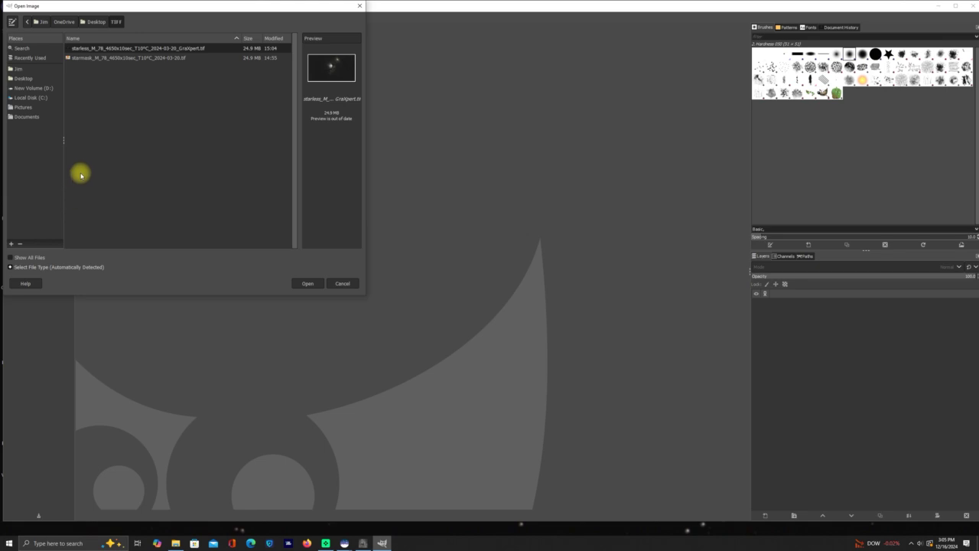
double_click(116, 51)
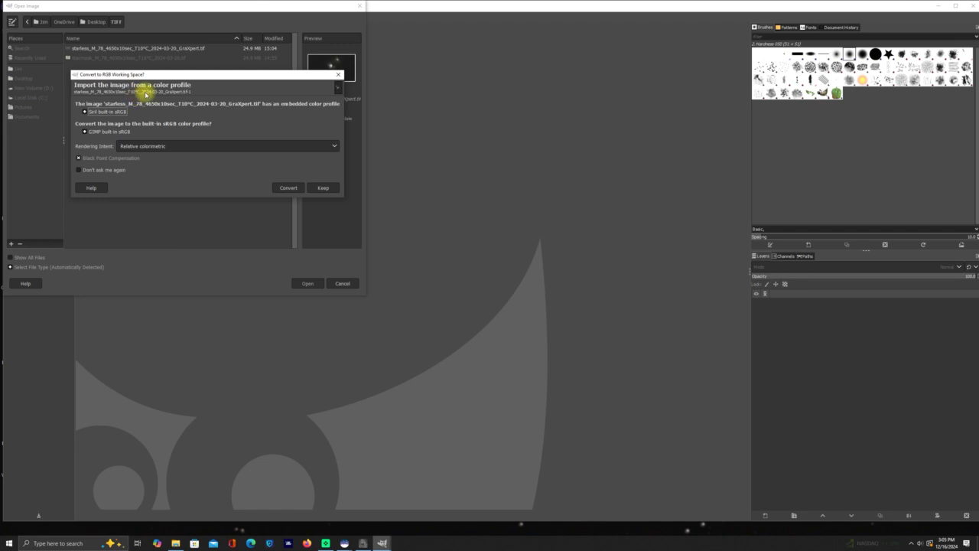
click(321, 187)
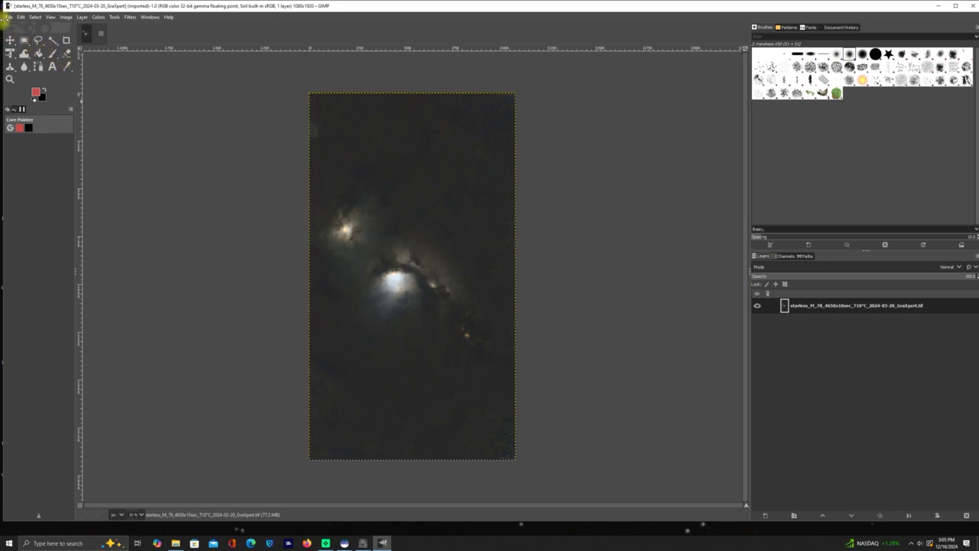
Step: Apply a Saturation adjustment with a scale of about 1.69 to the starless image
click(49, 17)
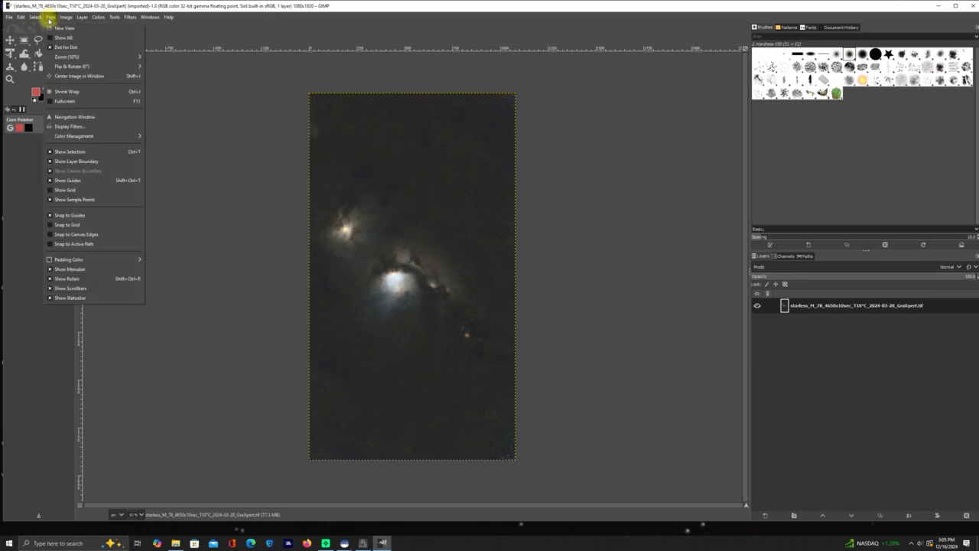
mouse_move(68, 57)
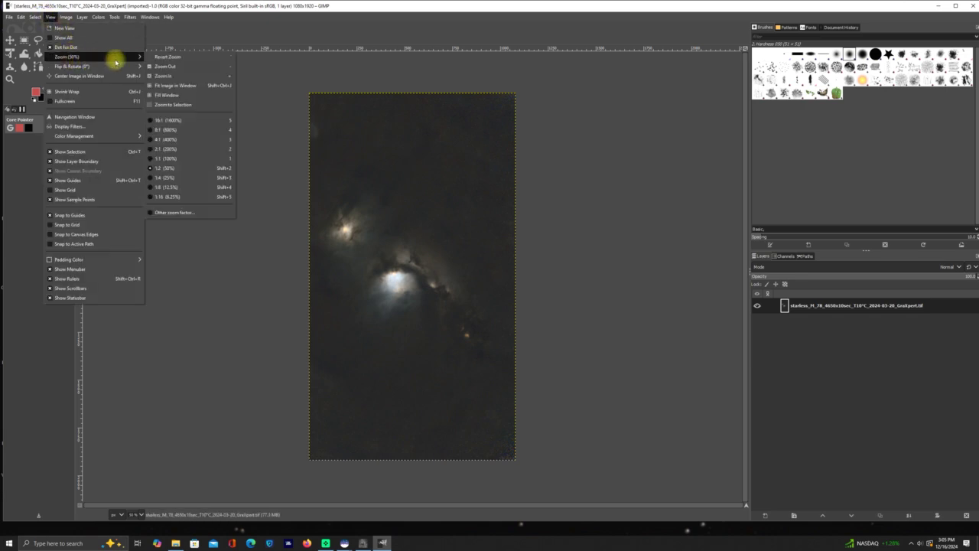
click(157, 96)
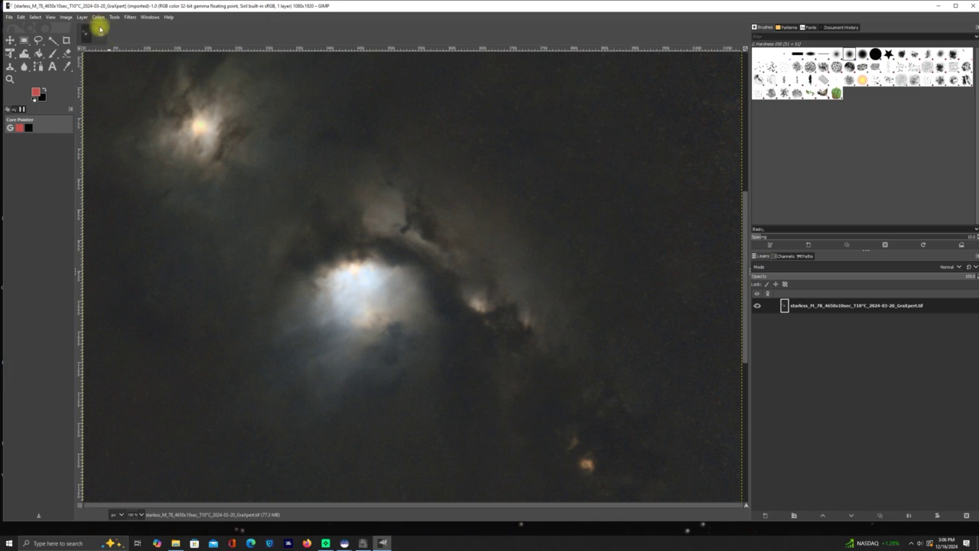
click(98, 17)
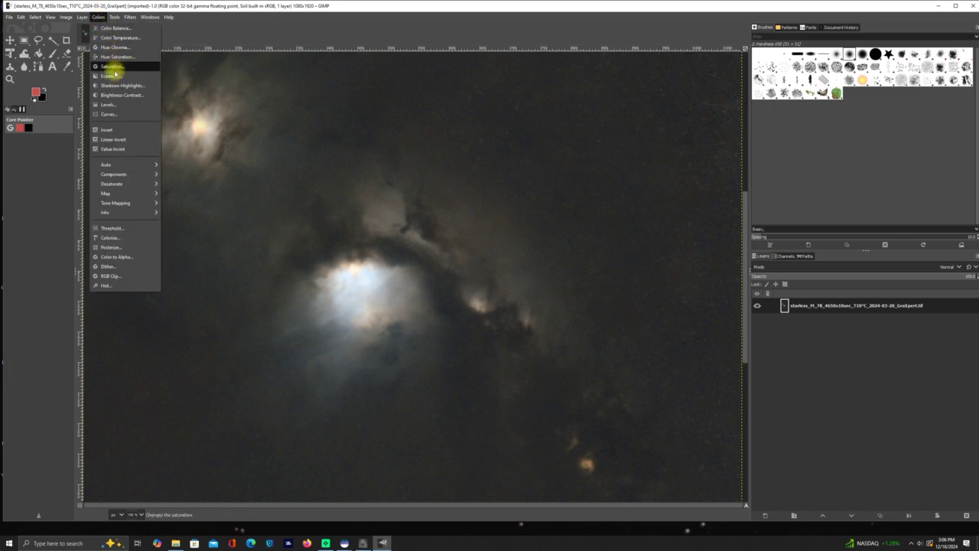
click(114, 68)
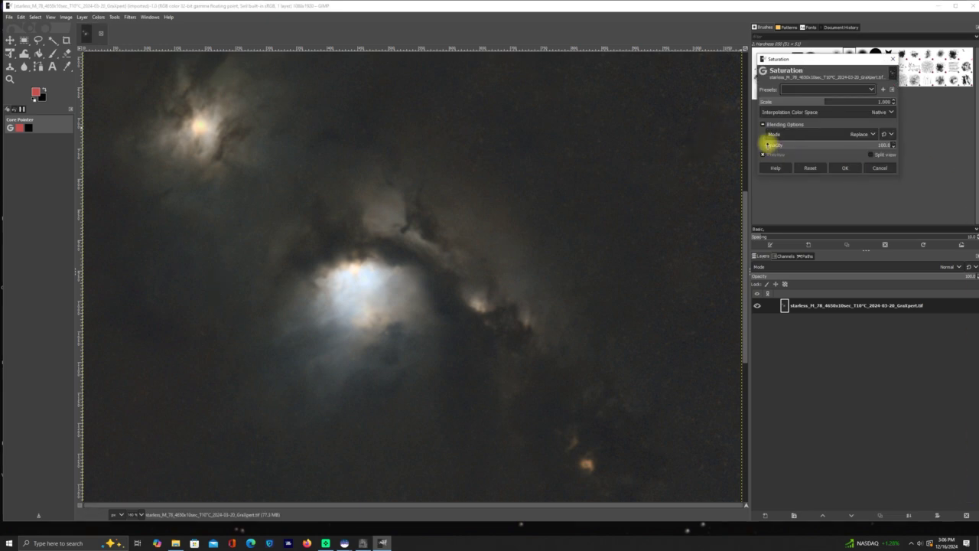
mouse_move(817, 60)
mouse_down()
mouse_move(752, 67)
mouse_move(826, 75)
mouse_up()
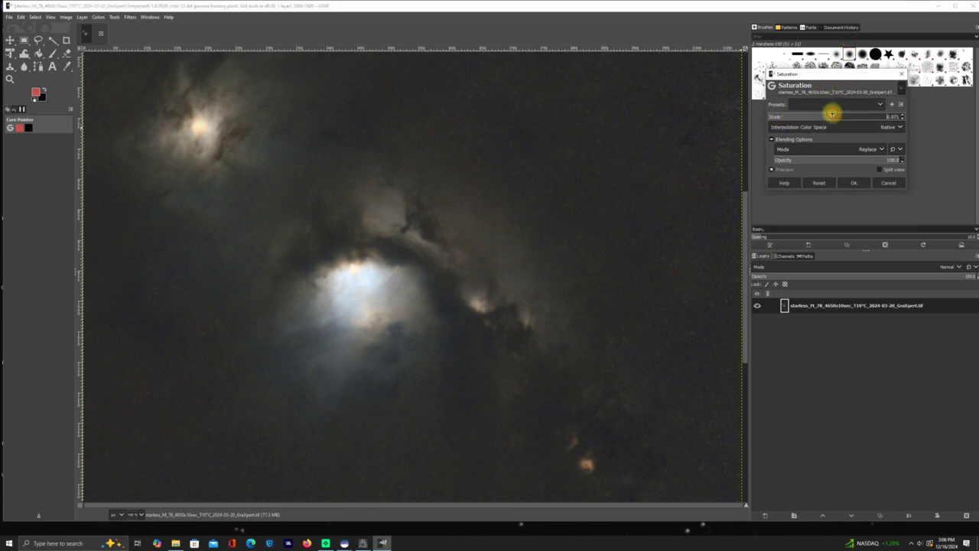
drag(832, 115, 923, 127)
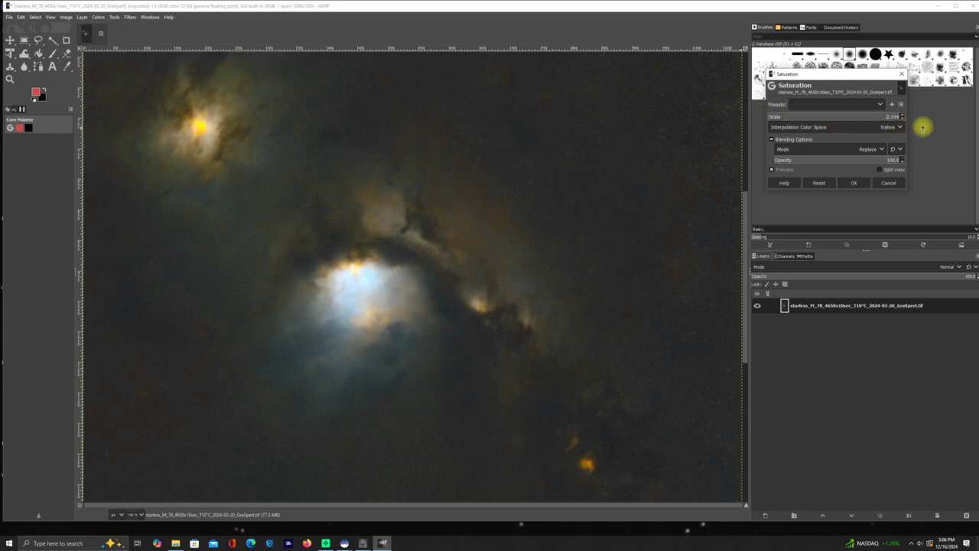
click(819, 182)
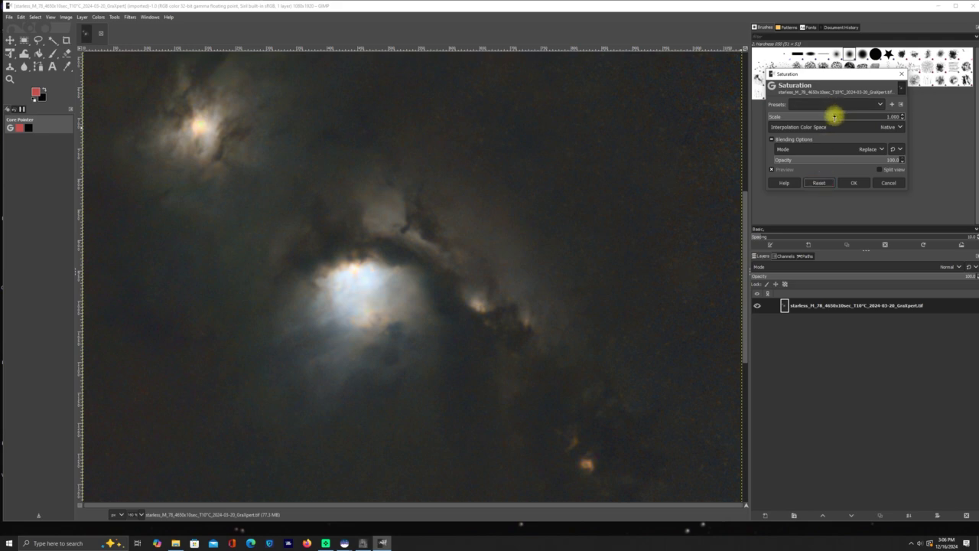
drag(836, 115, 870, 116)
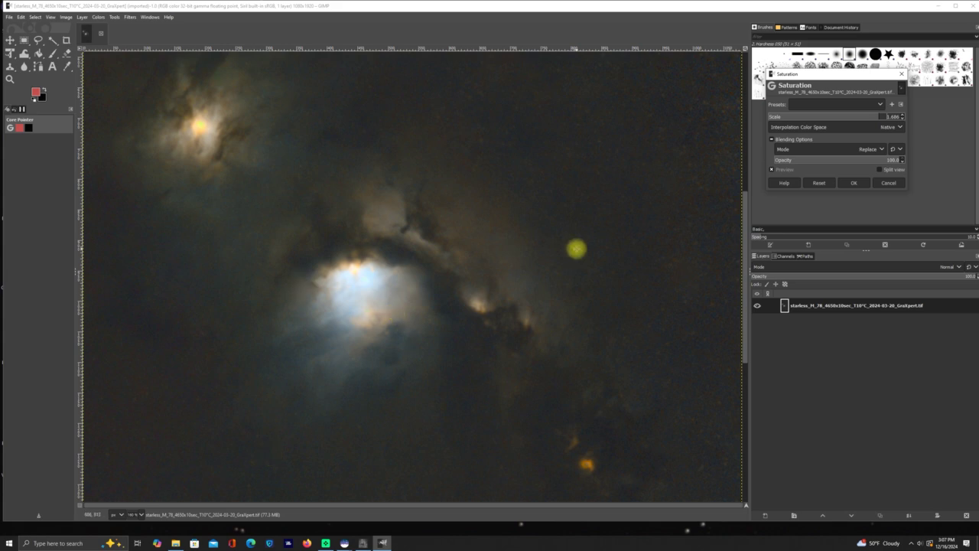
click(844, 183)
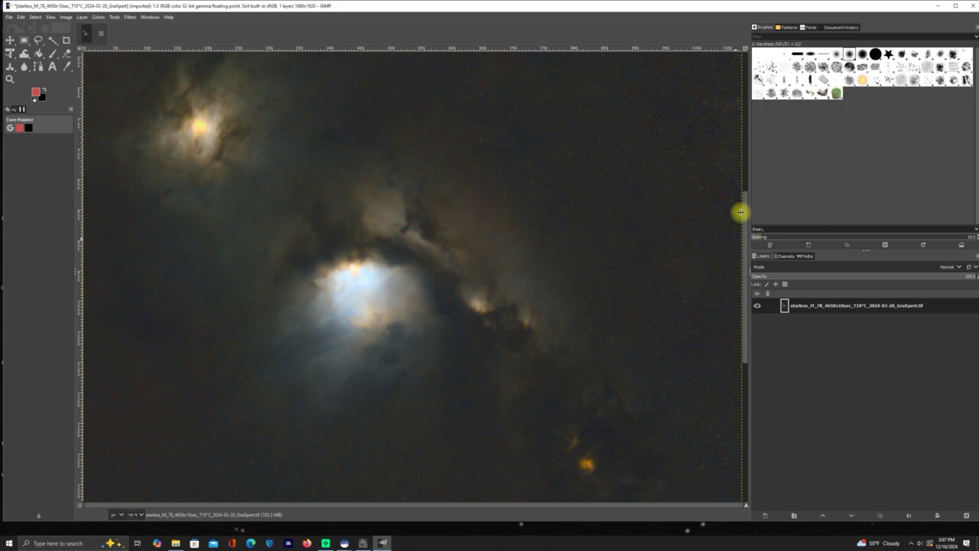
click(99, 18)
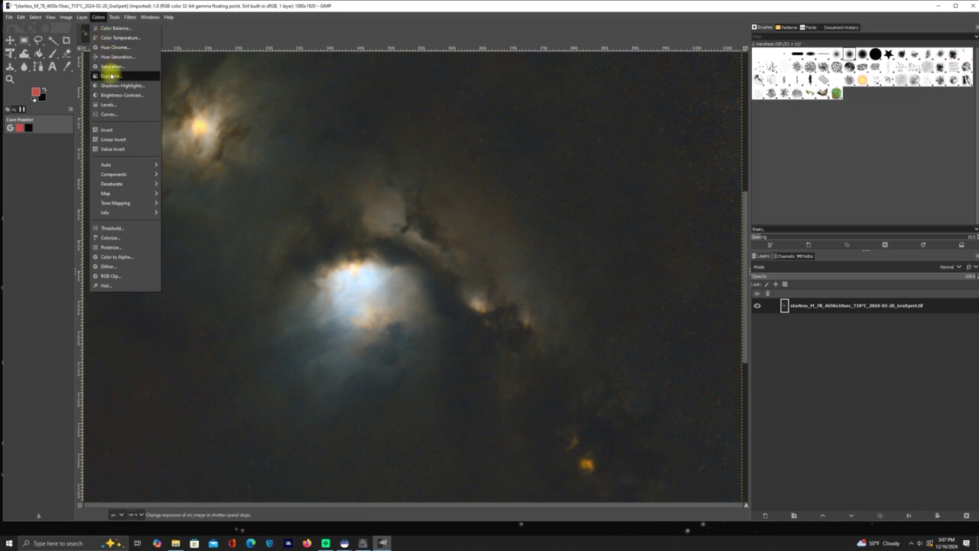
click(111, 76)
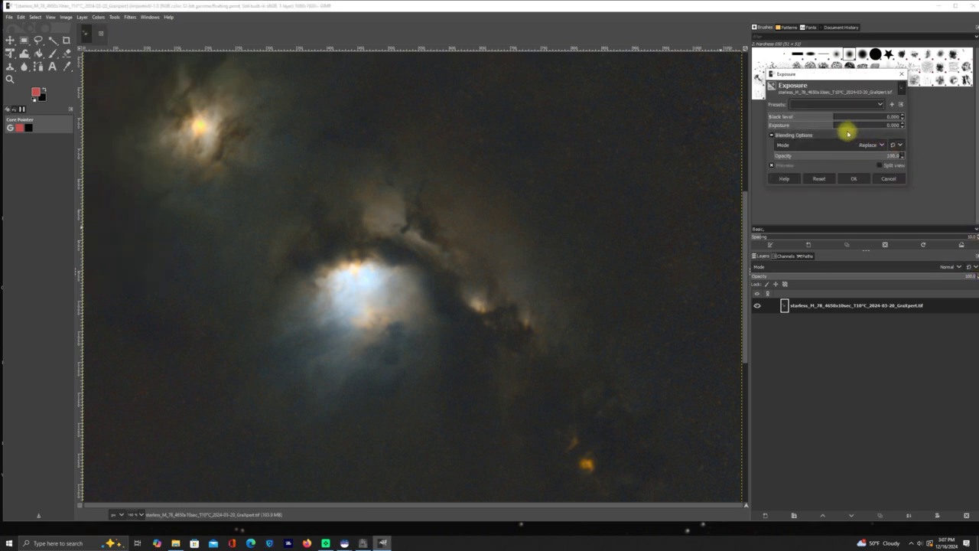
drag(832, 125, 776, 125)
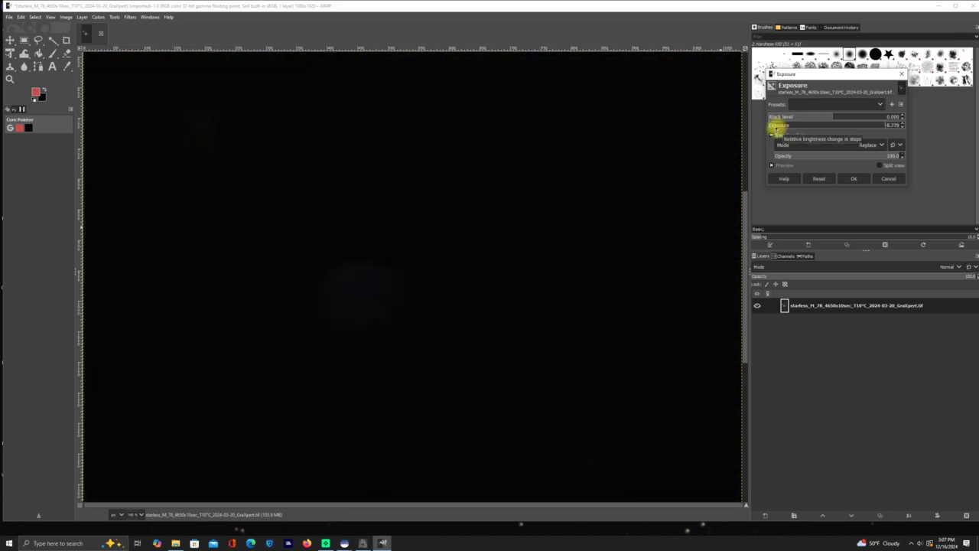
drag(779, 130, 826, 145)
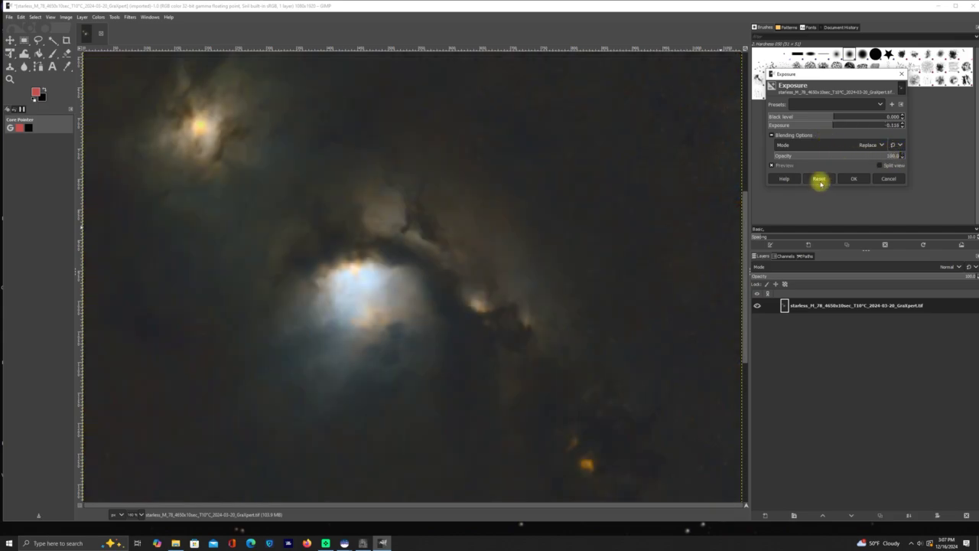
click(815, 179)
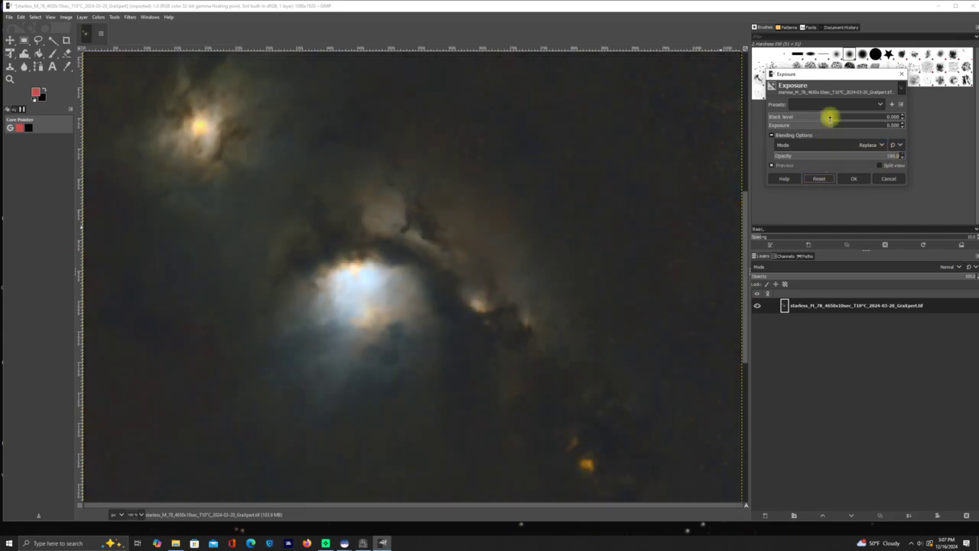
mouse_move(832, 125)
mouse_down()
mouse_move(843, 125)
mouse_move(823, 125)
mouse_up()
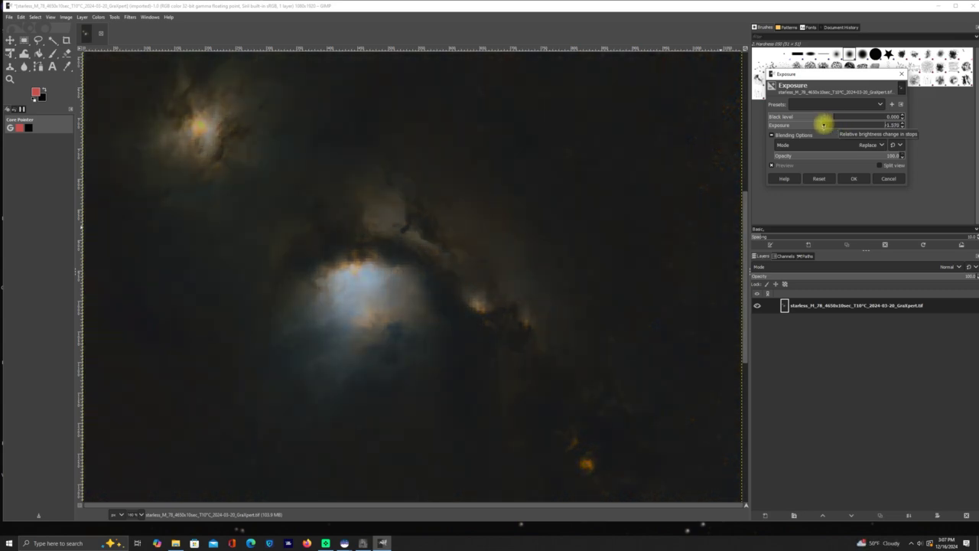
click(819, 178)
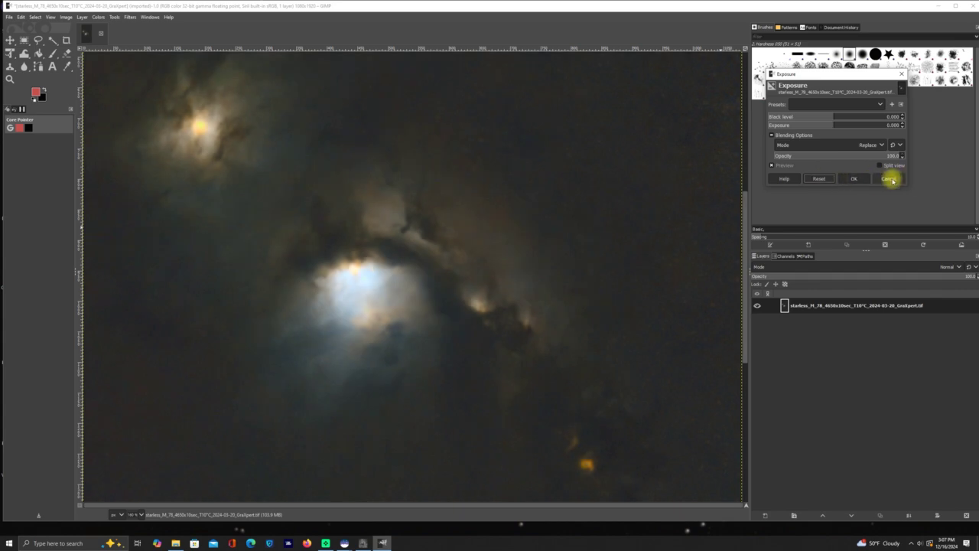
click(889, 178)
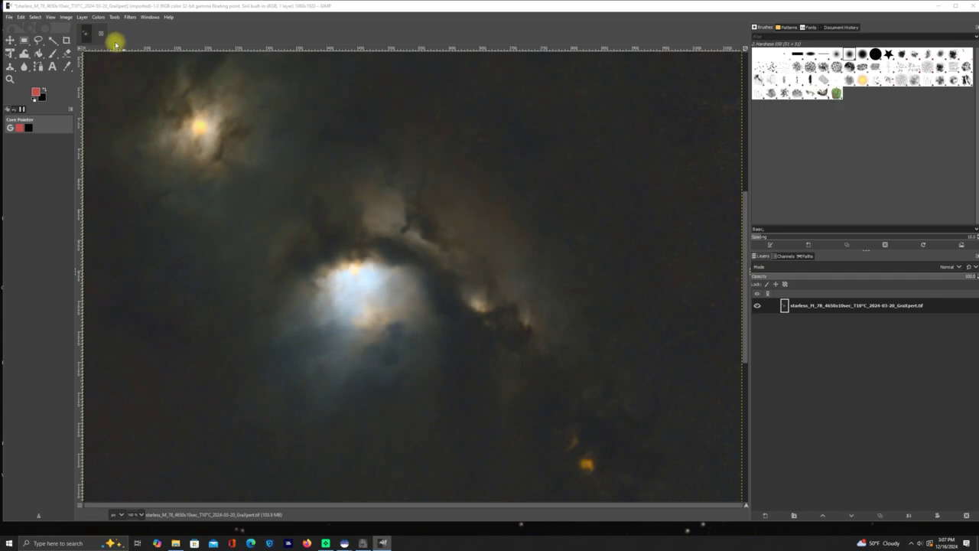
Step: Start a Shadows-Highlights adjustment on the starless image and set Shadows to about 34.76
click(96, 17)
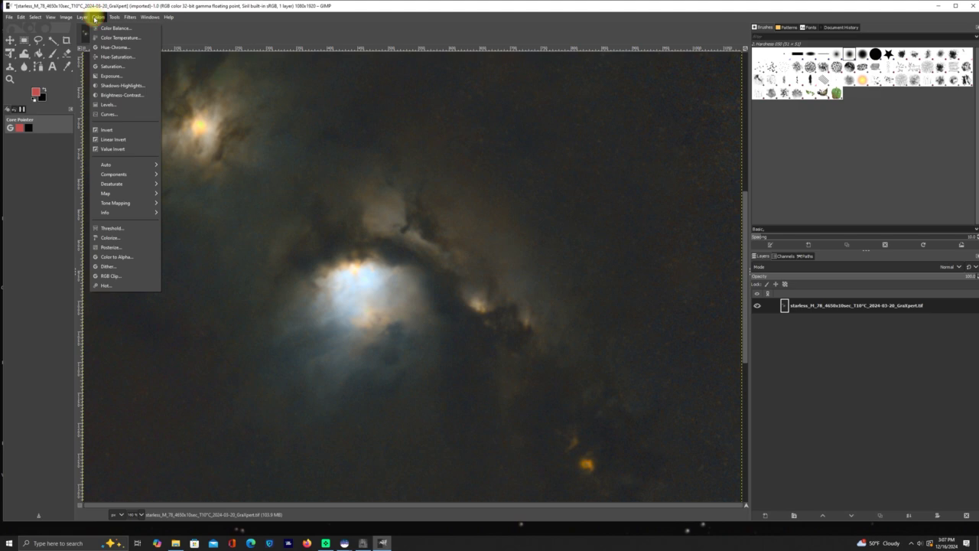
click(120, 86)
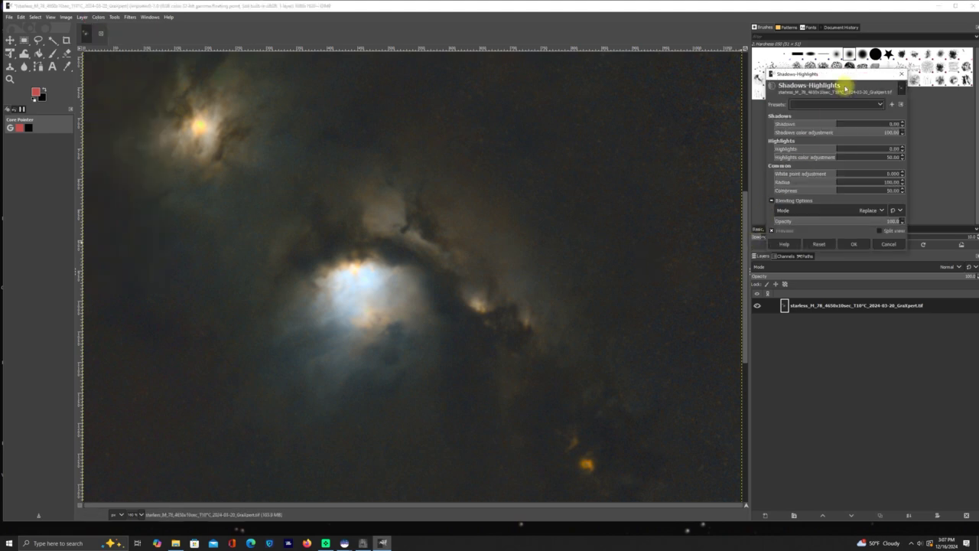
drag(846, 74, 831, 78)
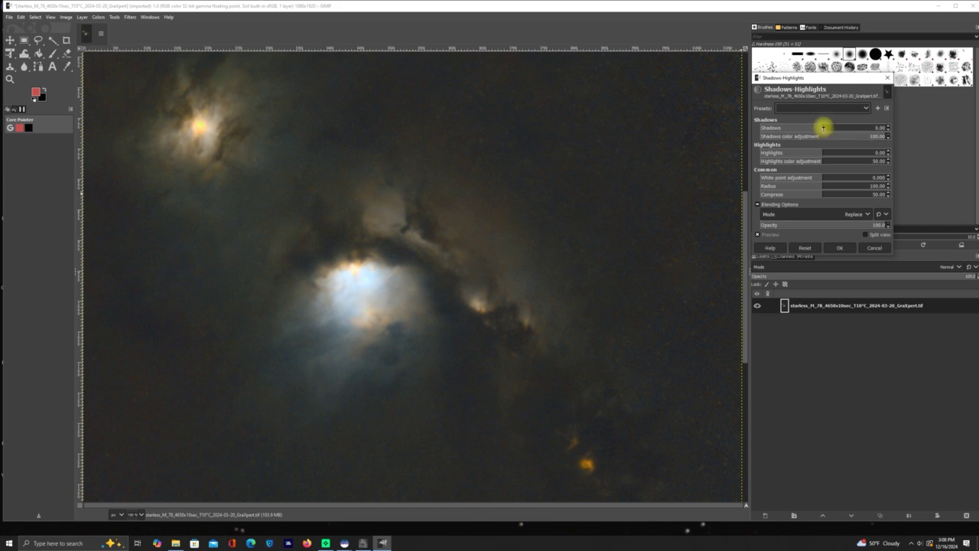
click(823, 127)
drag(824, 127, 870, 128)
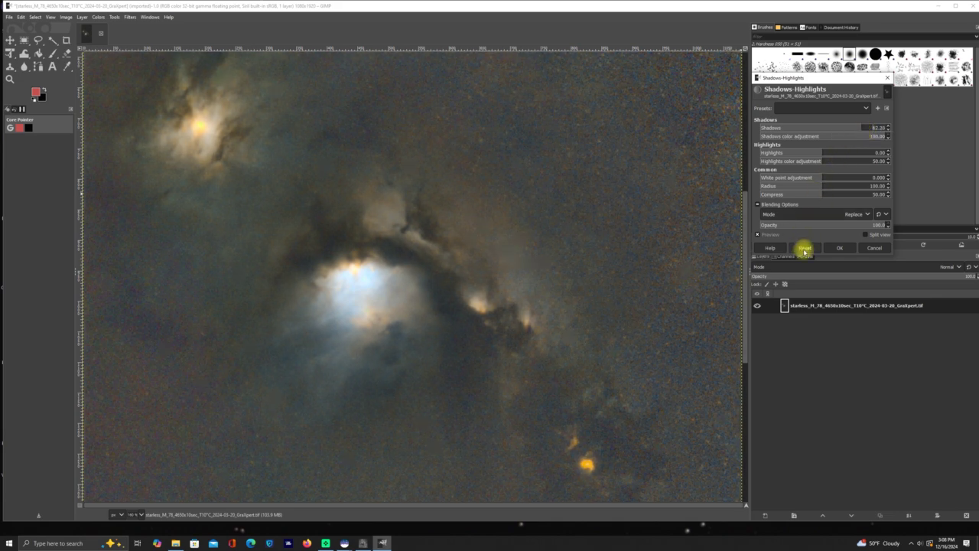
click(805, 247)
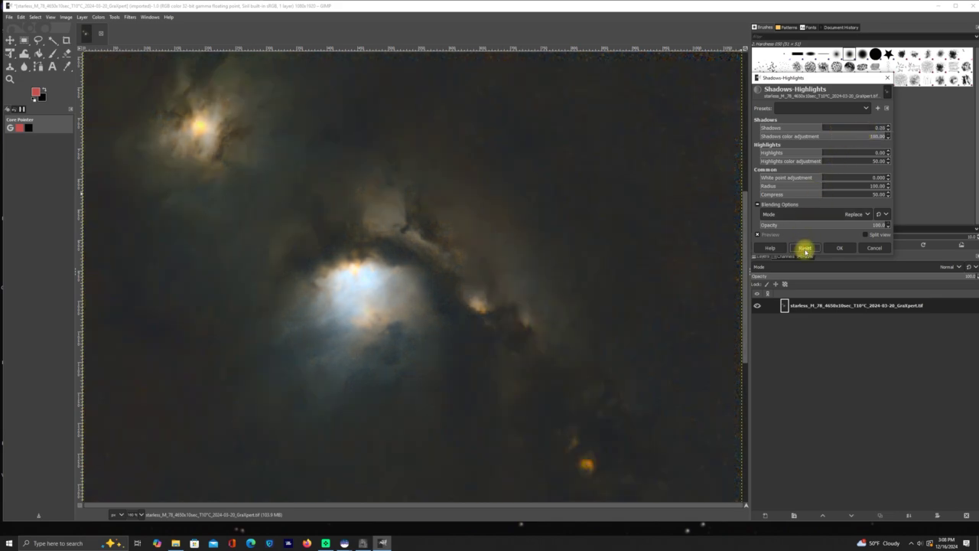
drag(815, 129, 847, 125)
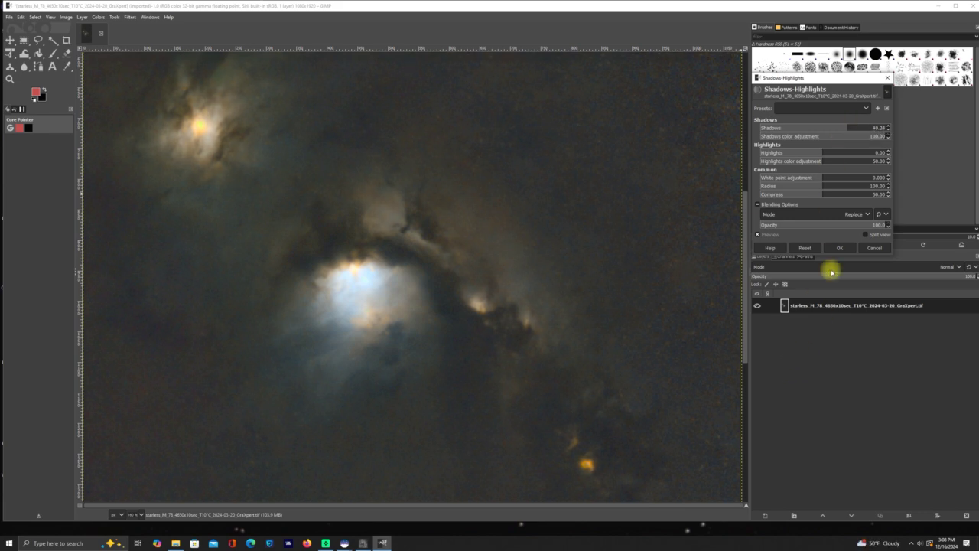
click(848, 128)
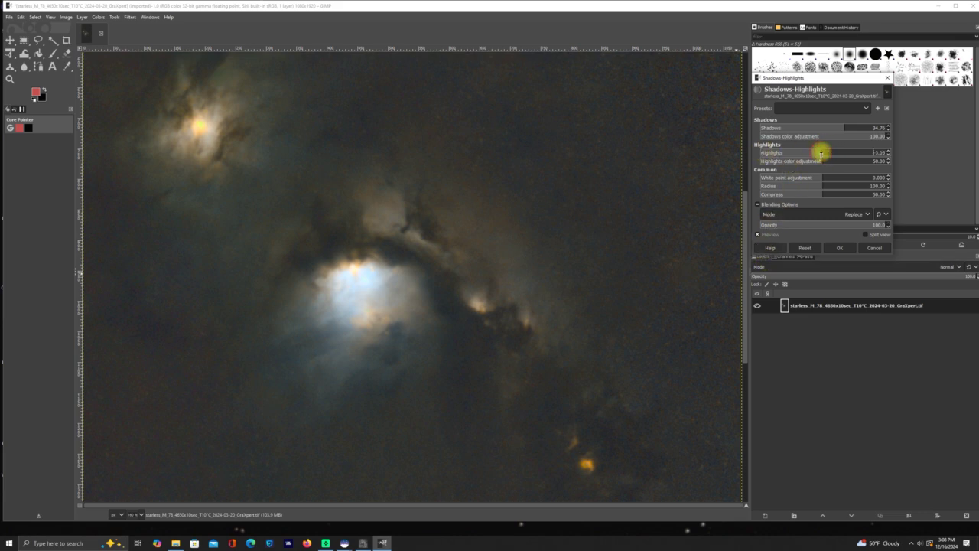
Step: Set Highlights to about -1.22 and the white point adjustment to about -6 in the Shadows-Highlights adjustment, and apply it
mouse_move(821, 152)
mouse_down()
mouse_move(949, 166)
mouse_move(720, 156)
mouse_move(977, 181)
mouse_move(726, 175)
mouse_move(903, 182)
mouse_move(821, 169)
mouse_up()
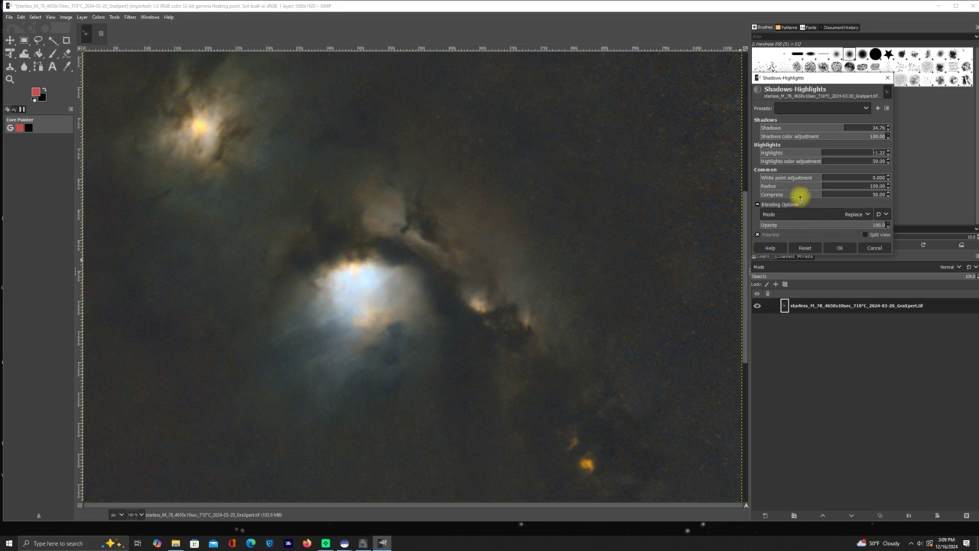
click(821, 177)
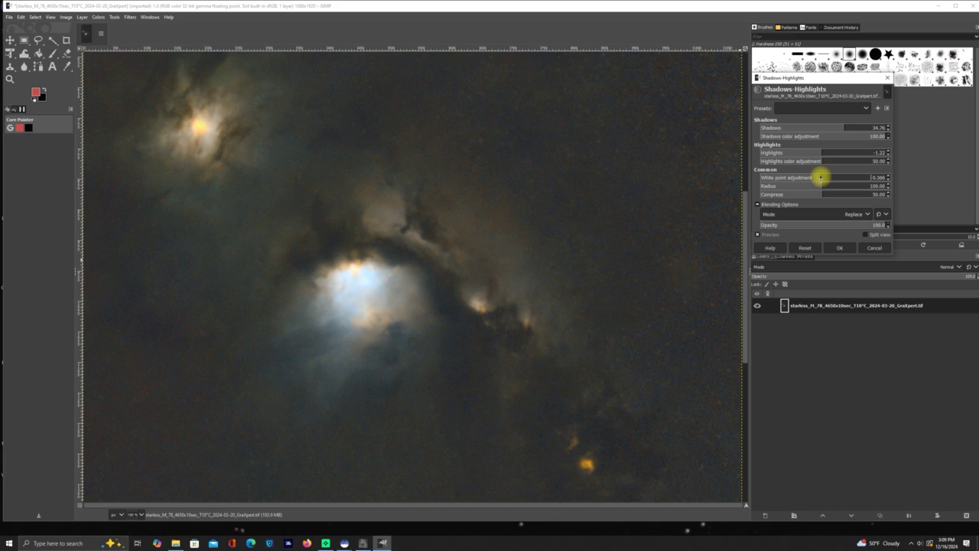
drag(820, 177, 784, 177)
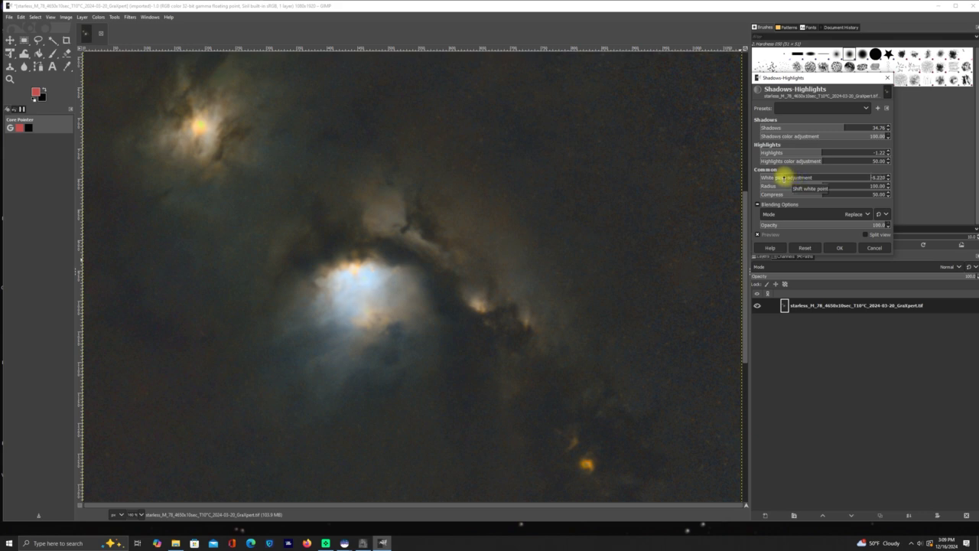
click(839, 247)
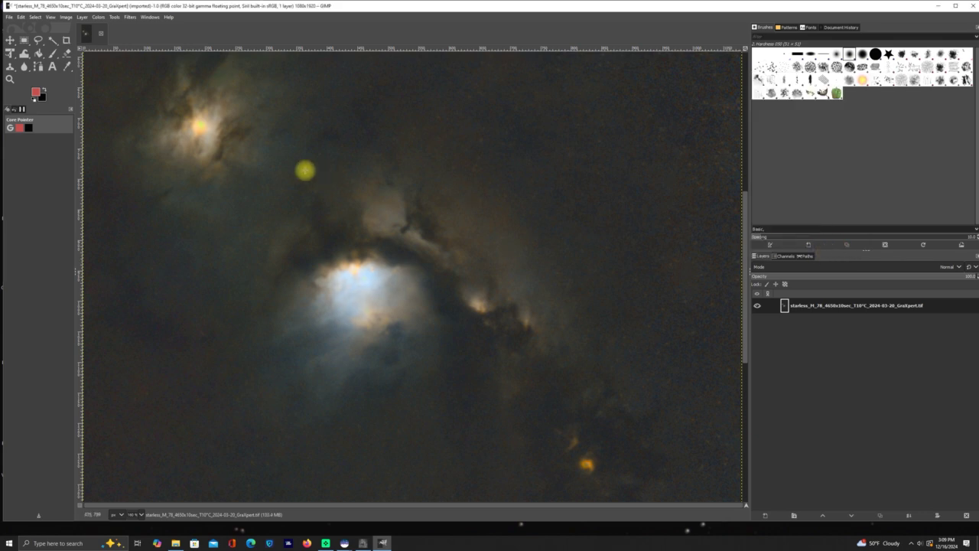
Step: Apply a Brightness-Contrast adjustment to the starless image with contrast at about 0.023, discarding any extreme trial value
click(100, 17)
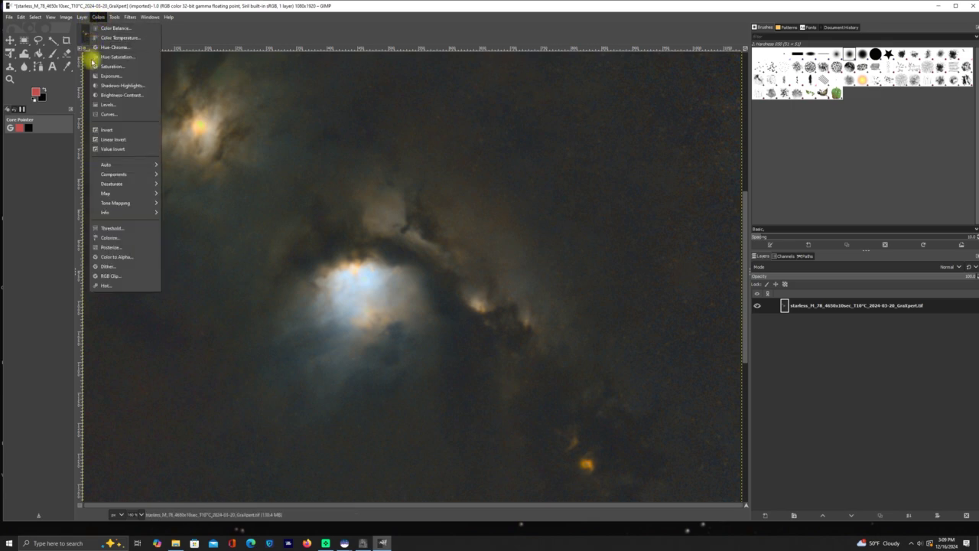
click(109, 94)
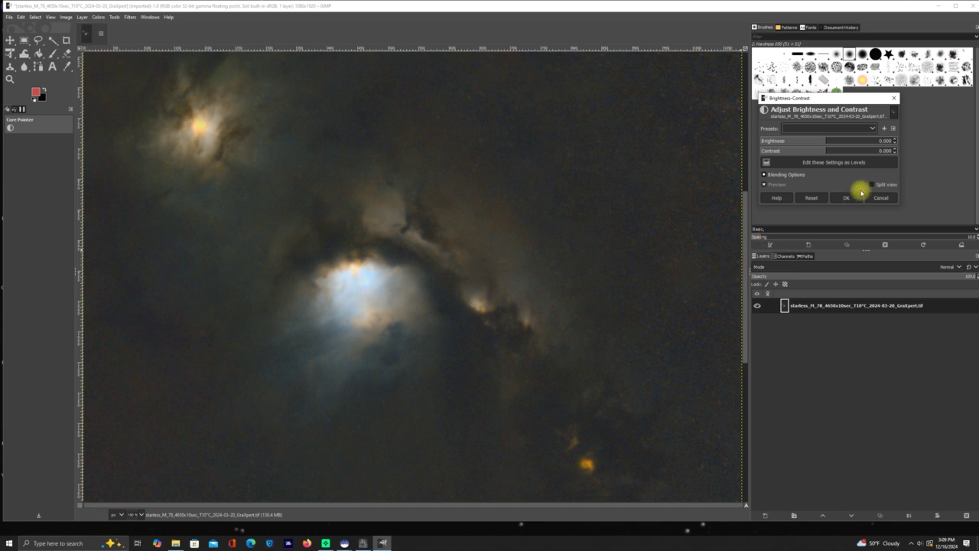
click(823, 149)
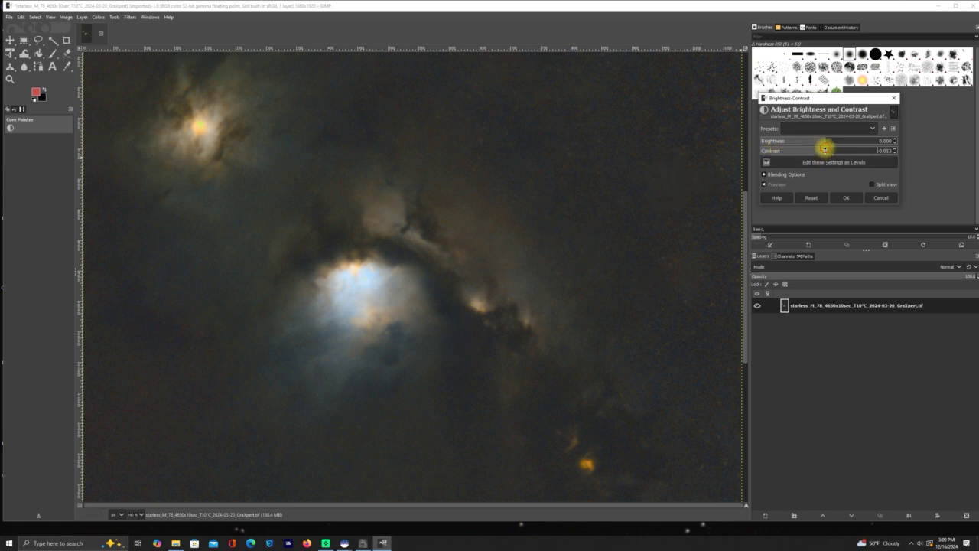
drag(823, 149, 928, 166)
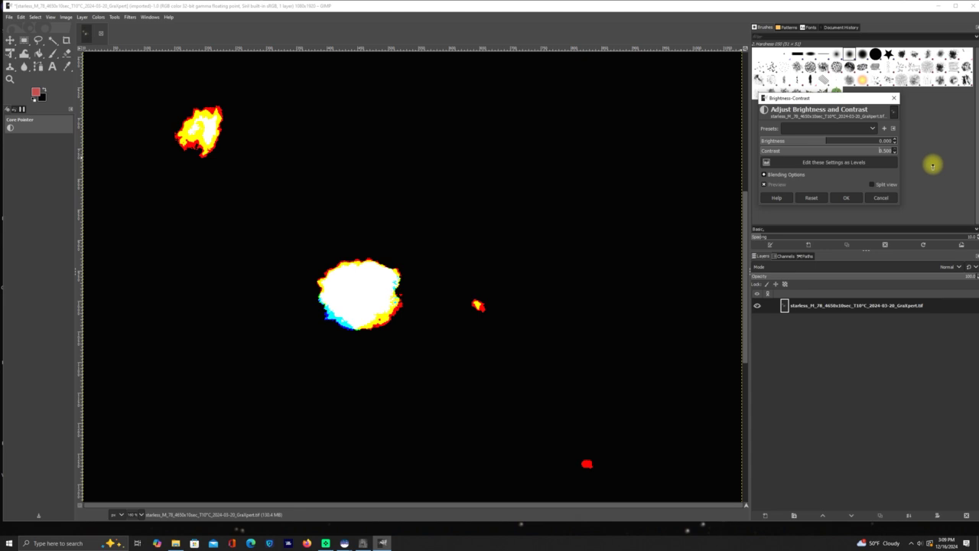
click(810, 198)
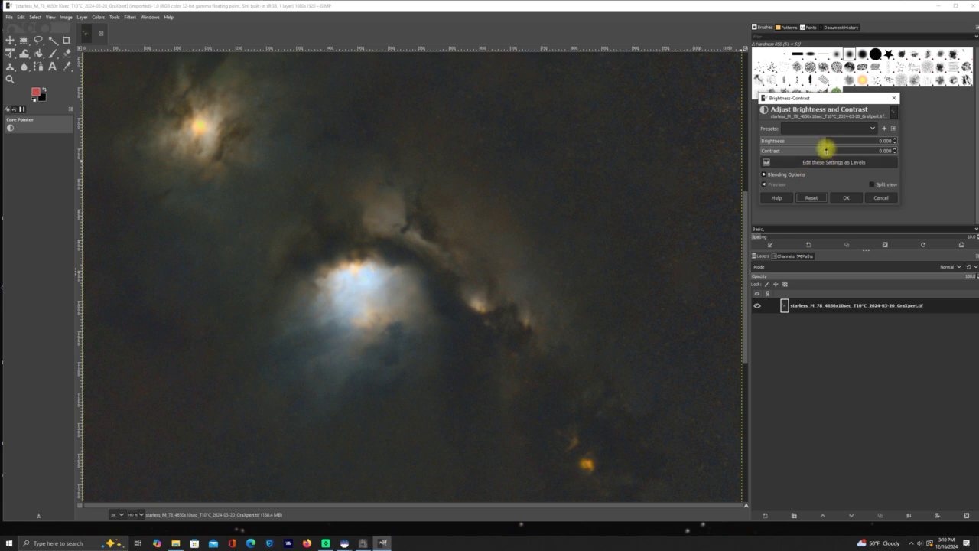
drag(832, 150, 823, 149)
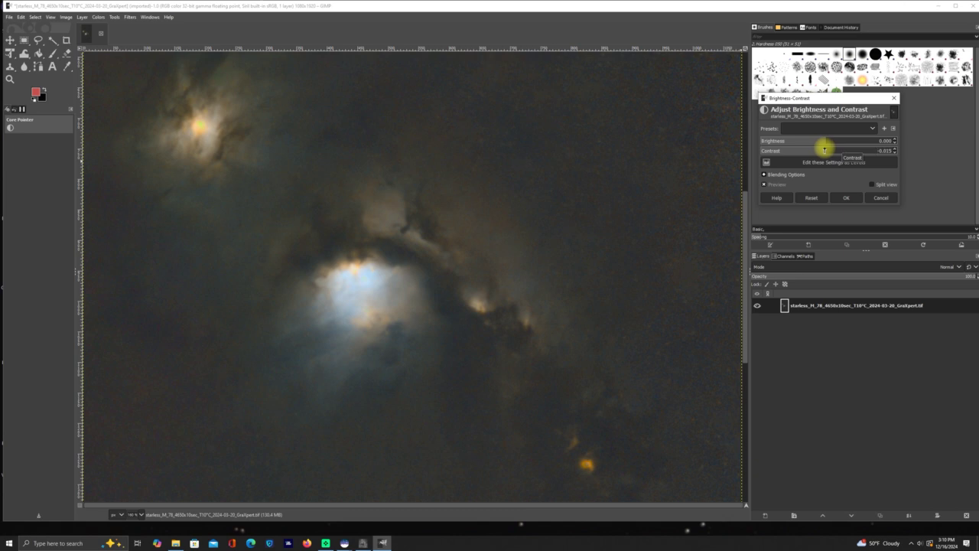
drag(825, 149, 829, 149)
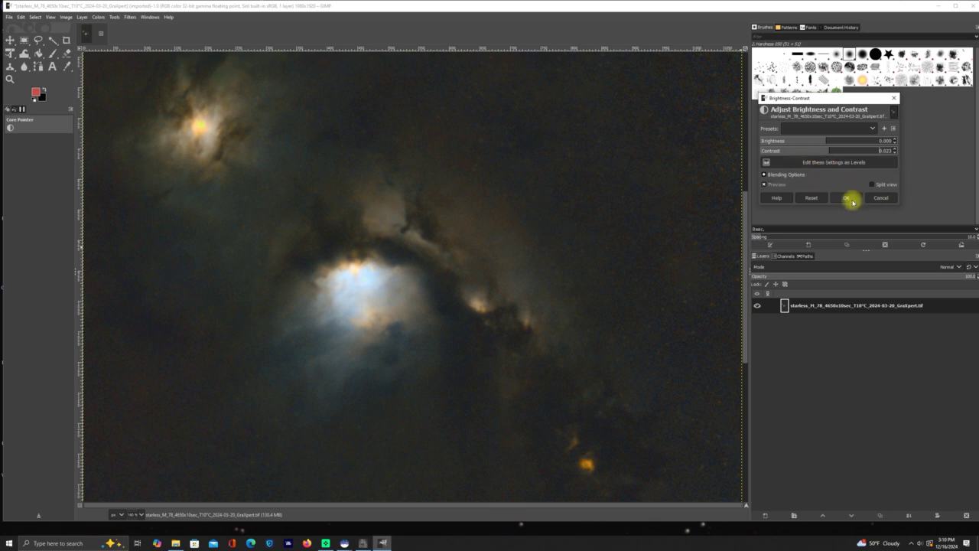
click(847, 198)
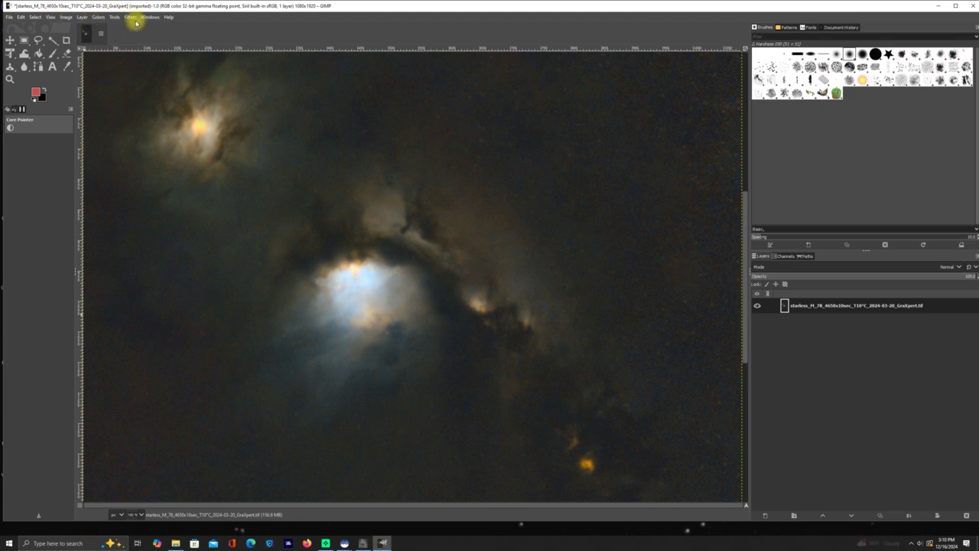
Step: Sharpen the starless image using Unsharp Mask with the amount at about 1.044
click(132, 17)
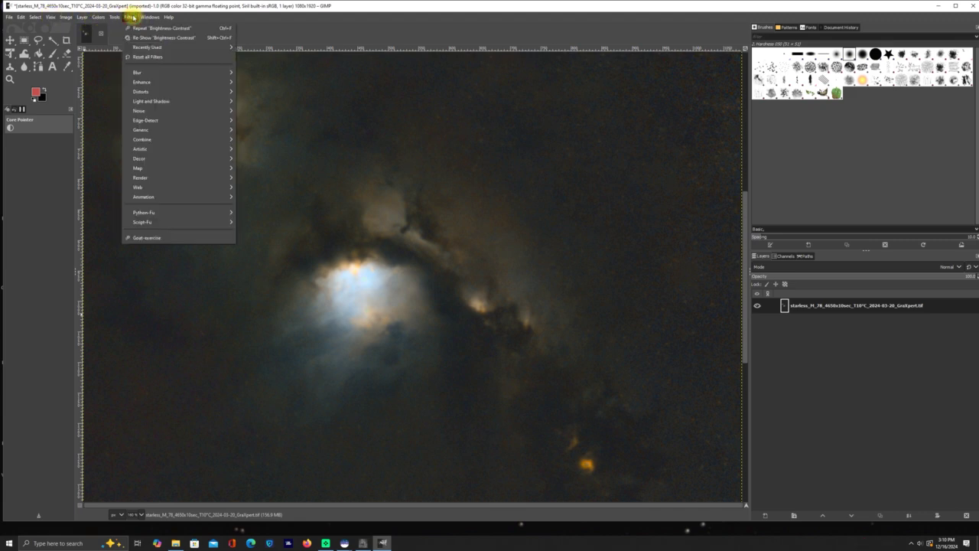
mouse_move(158, 82)
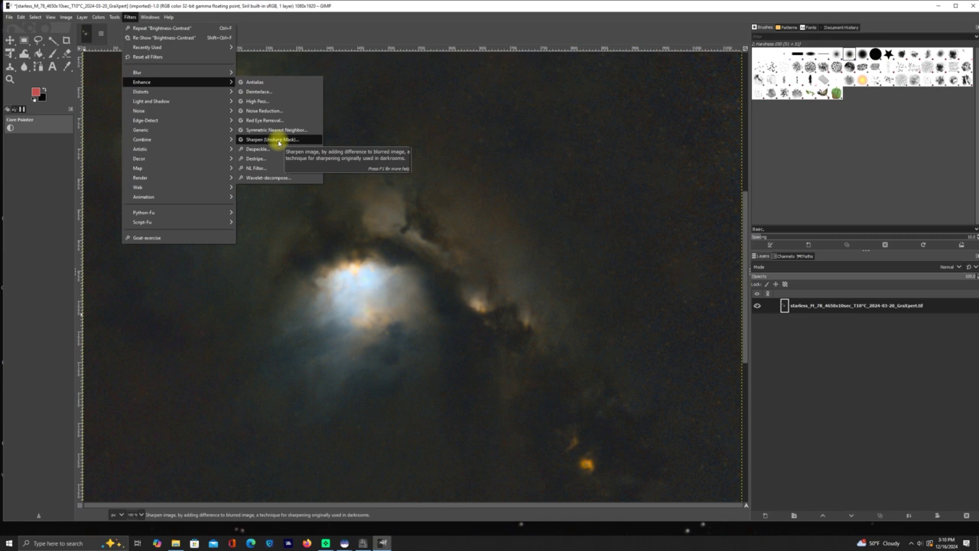
click(278, 141)
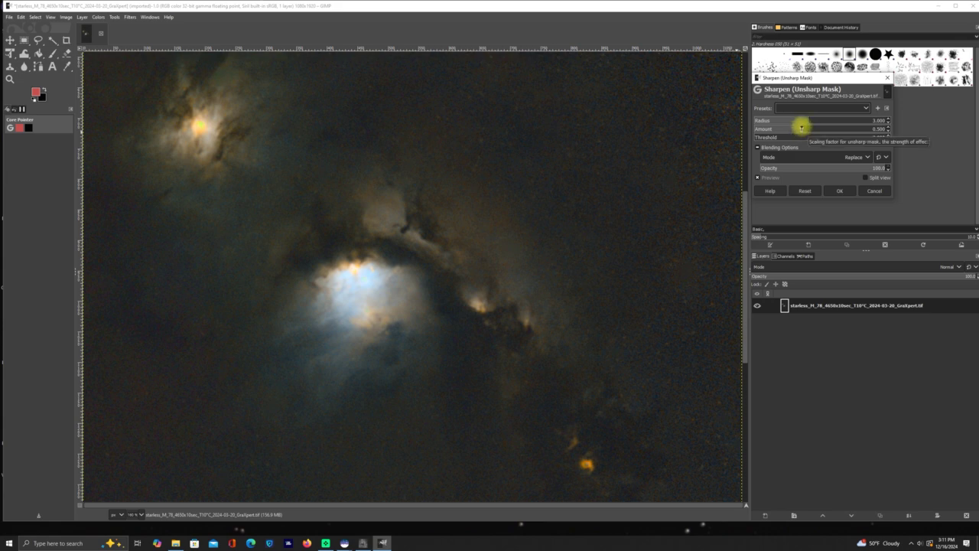
drag(801, 128, 774, 134)
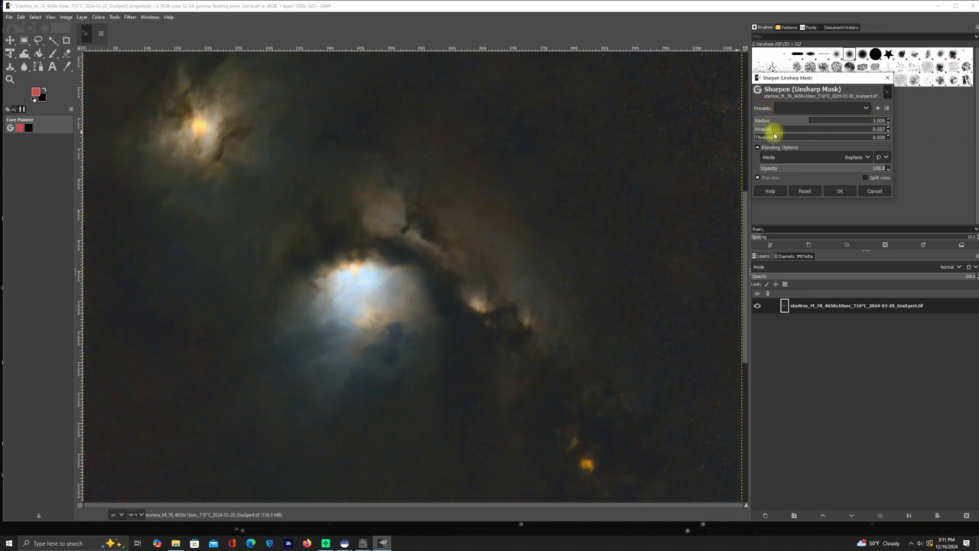
click(808, 191)
click(801, 129)
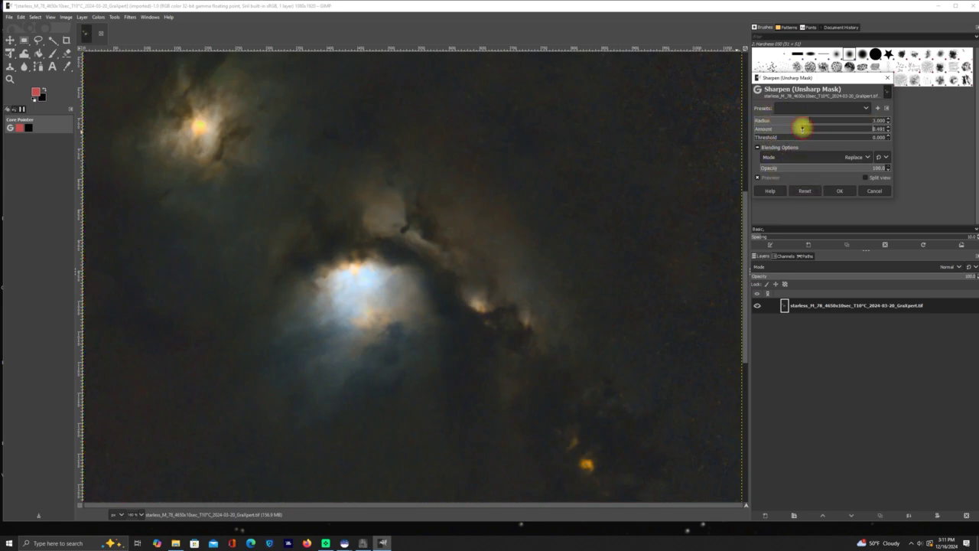
drag(801, 129, 801, 128)
mouse_move(799, 128)
mouse_down()
mouse_move(833, 125)
mouse_move(808, 115)
mouse_up()
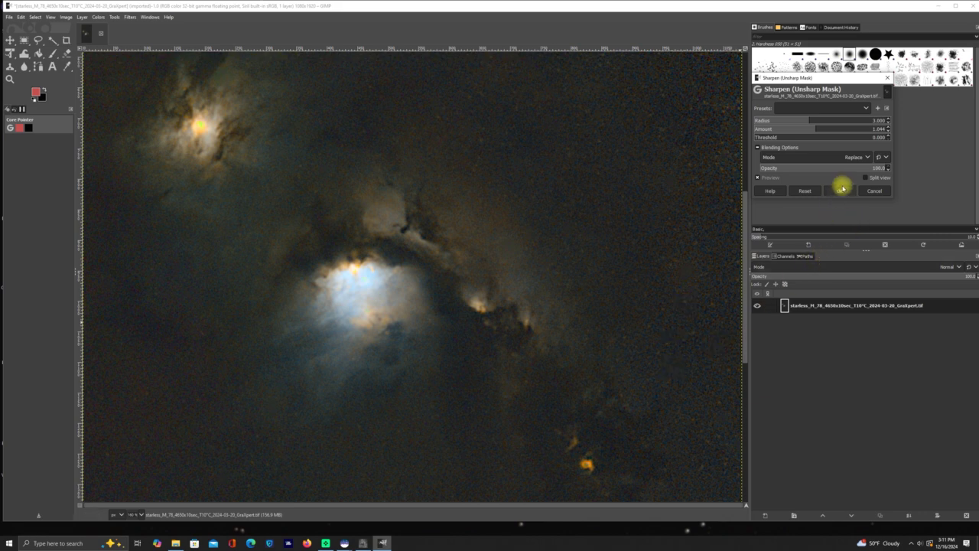
click(842, 188)
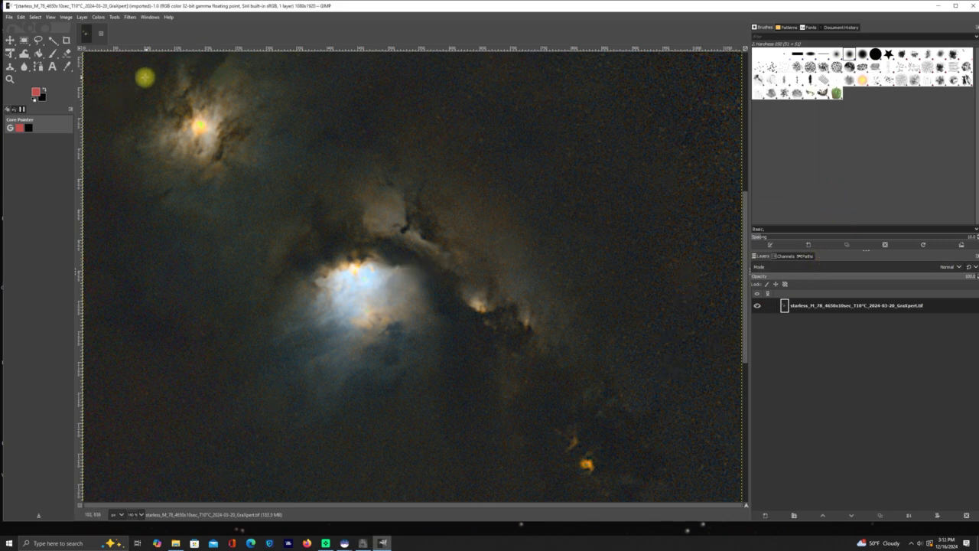
Step: Apply Noise Reduction to the sharpened starless image, trying different strengths and settling on 5
click(130, 17)
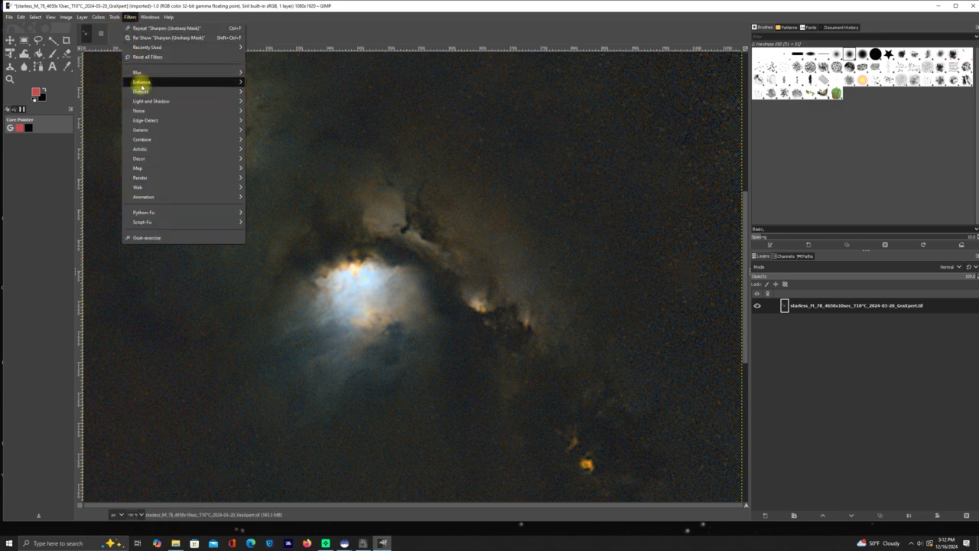
mouse_move(141, 82)
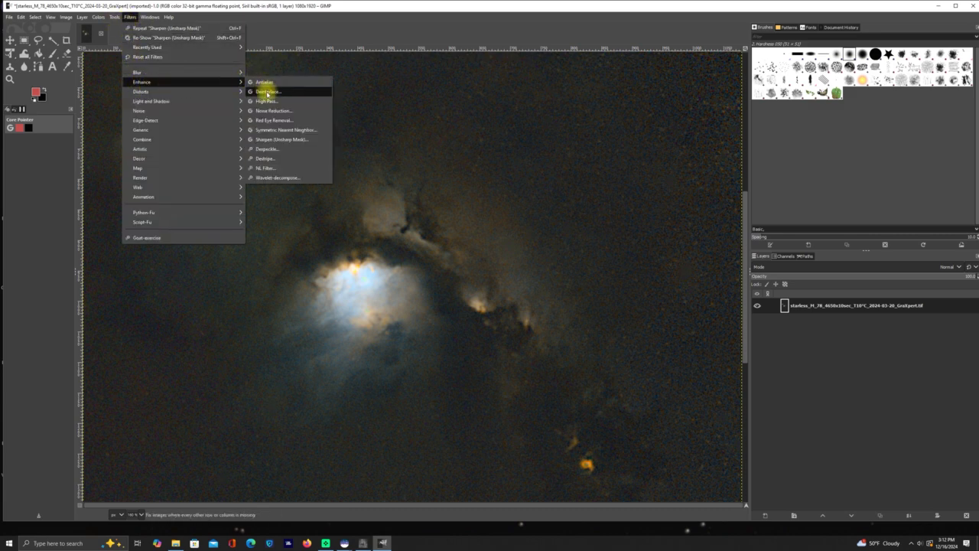
click(269, 111)
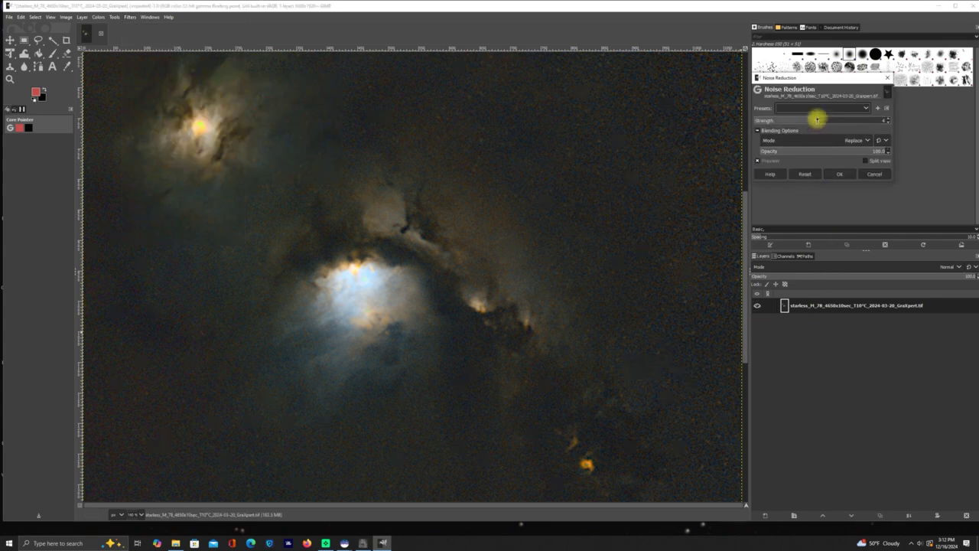
mouse_move(817, 119)
mouse_down()
mouse_move(780, 135)
mouse_move(745, 132)
mouse_move(913, 130)
mouse_move(976, 108)
mouse_move(895, 103)
mouse_move(836, 119)
mouse_up()
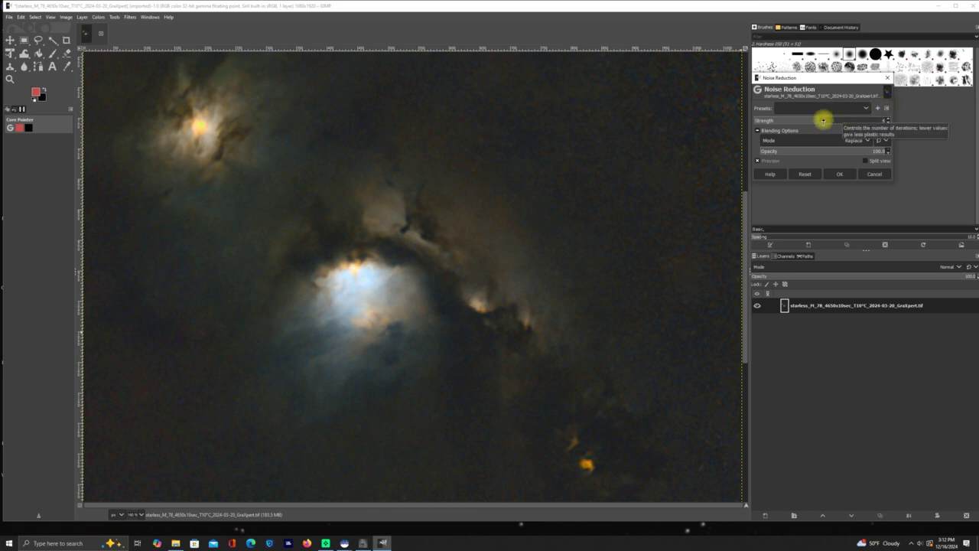
drag(852, 116, 831, 121)
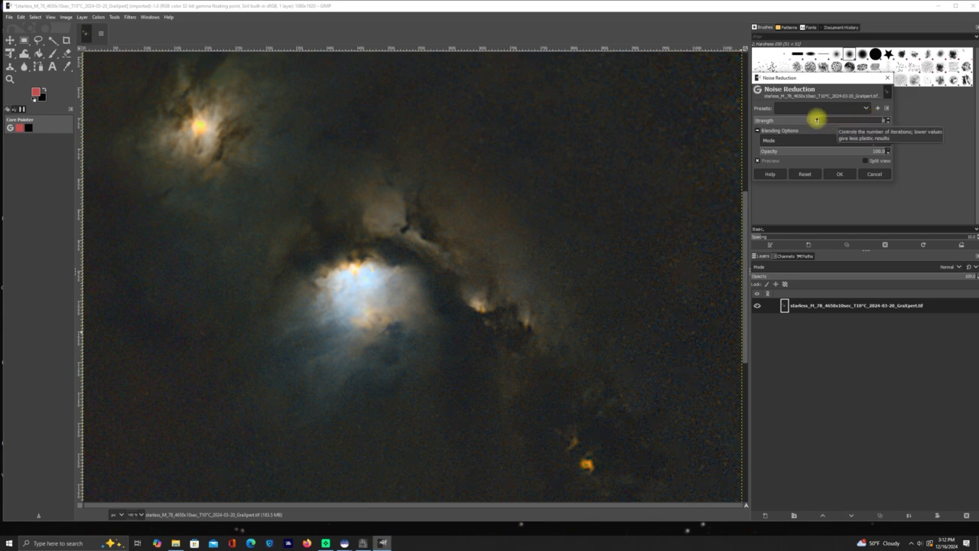
drag(813, 118, 833, 117)
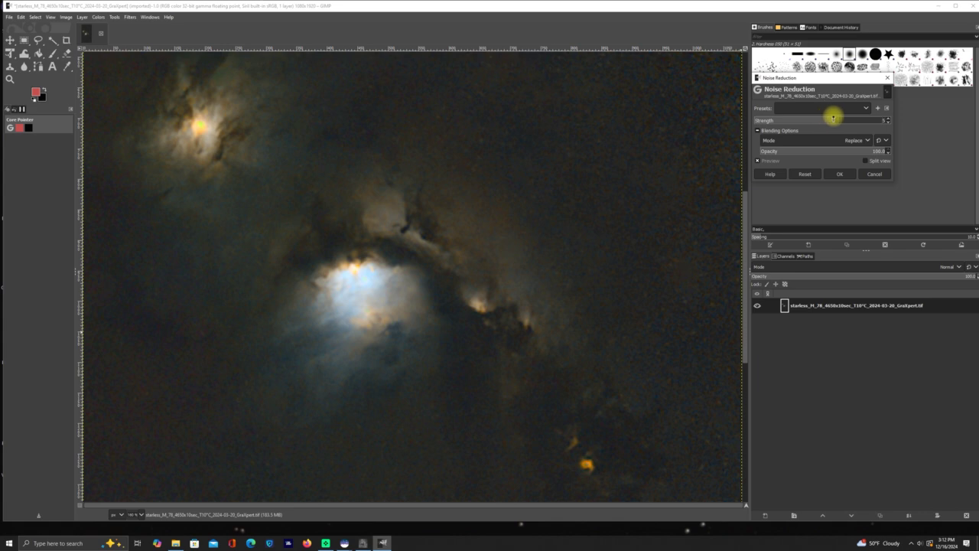
click(843, 175)
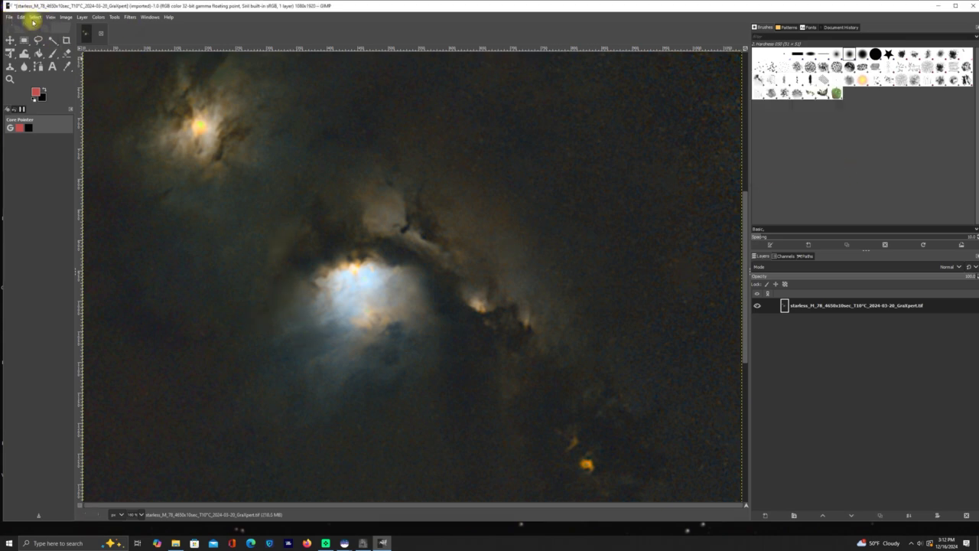
Step: Export the starless image as a TIFF over starless_M_78_4650x10sec_T10°C_2024-03-20_GraXpert.tif, and quit the editor discarding unsaved project changes
click(50, 17)
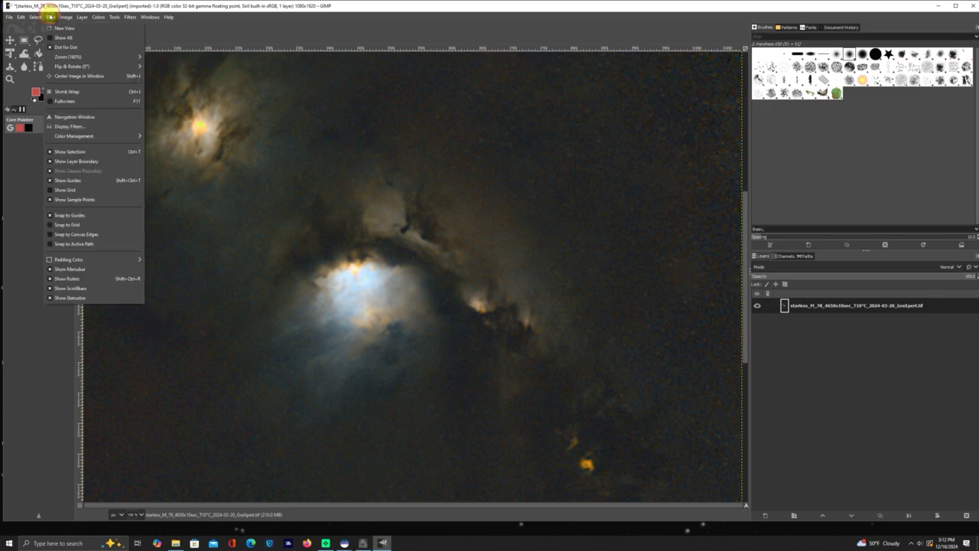
mouse_move(65, 58)
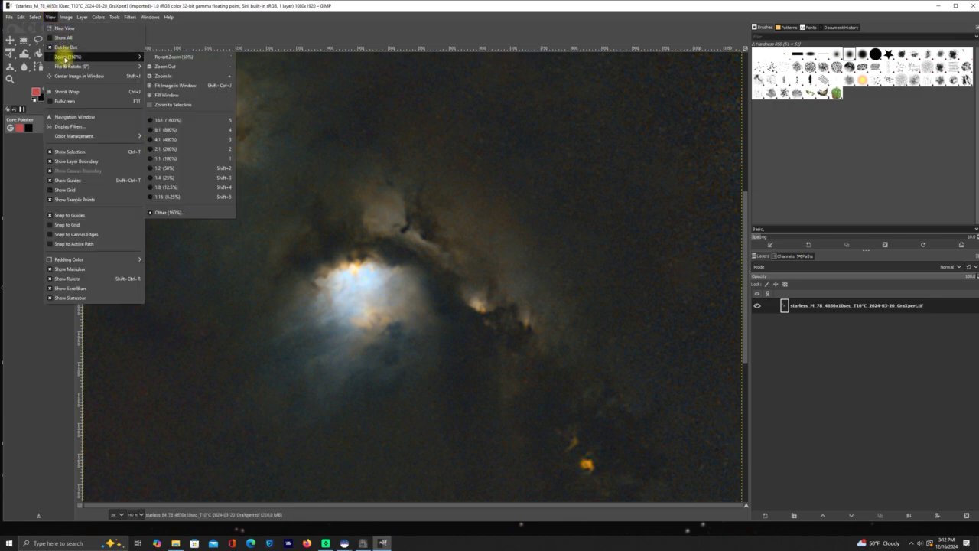
click(181, 85)
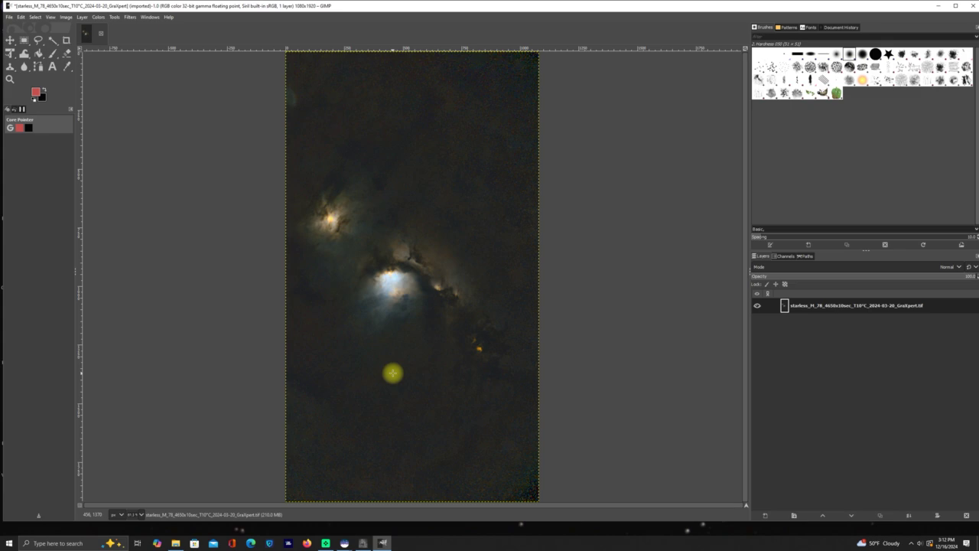
click(8, 18)
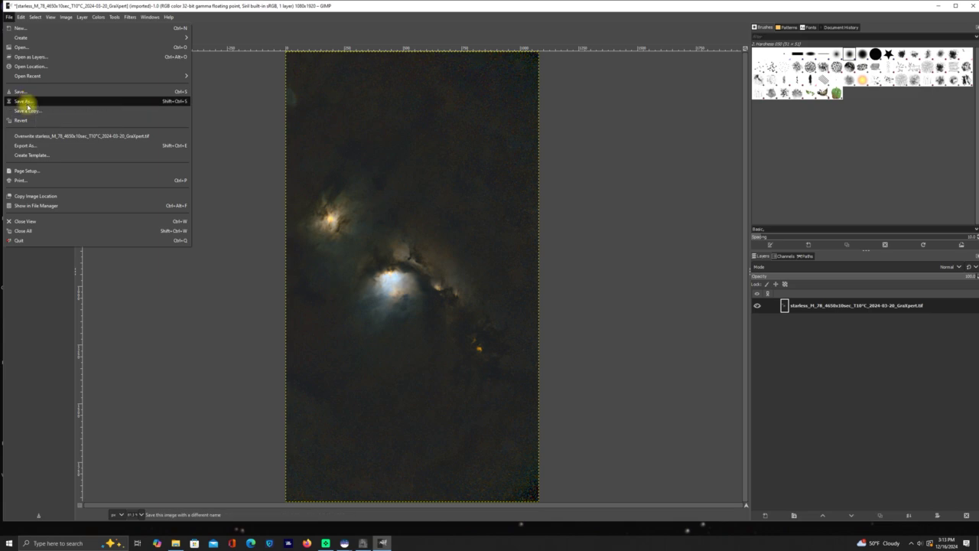
click(35, 145)
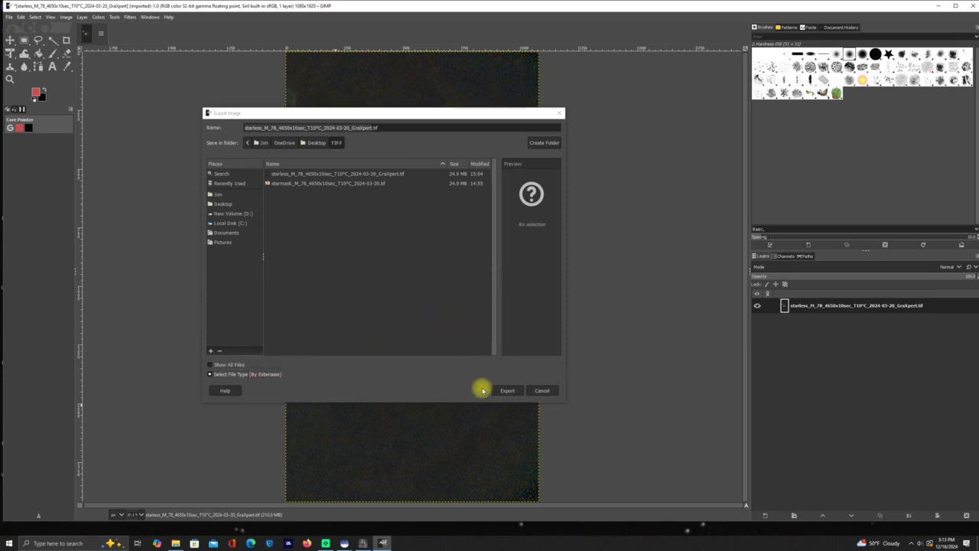
click(507, 390)
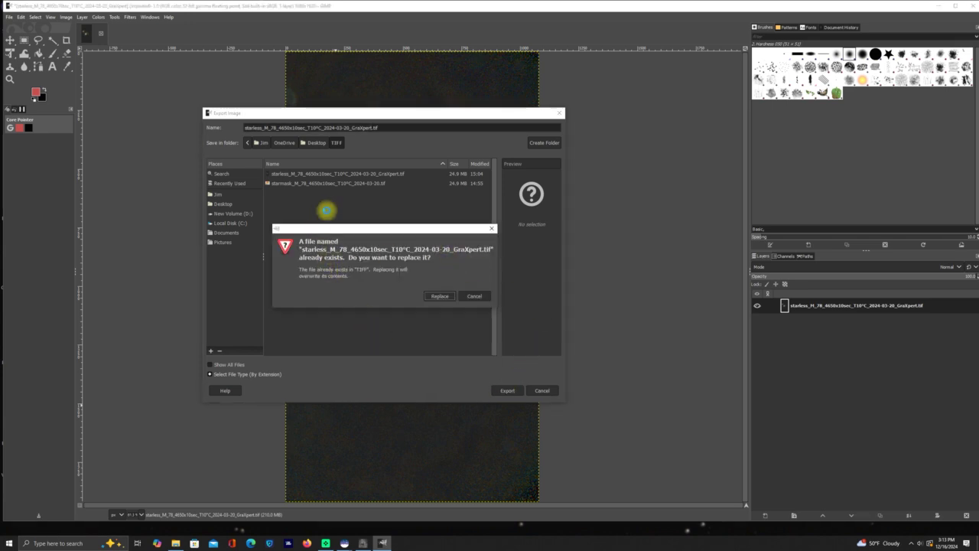
click(446, 296)
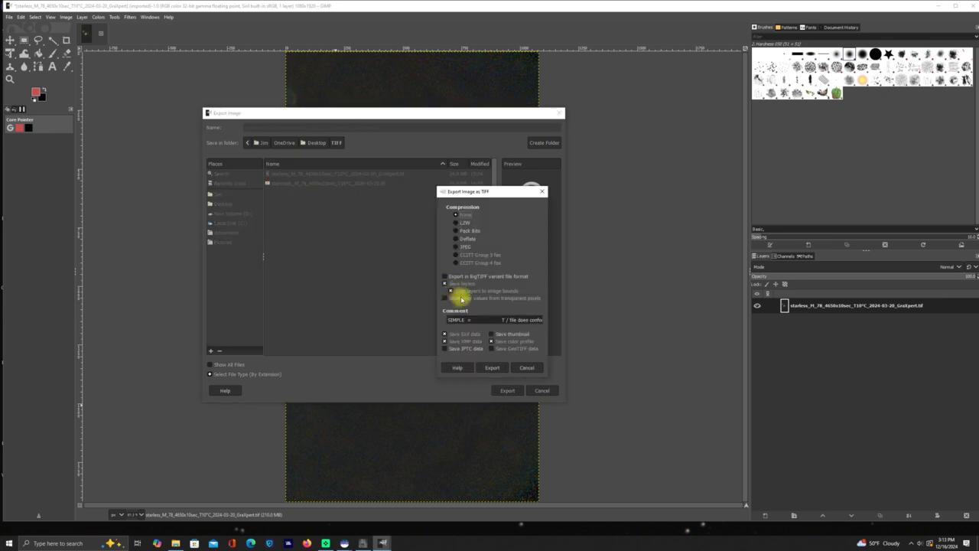
click(493, 368)
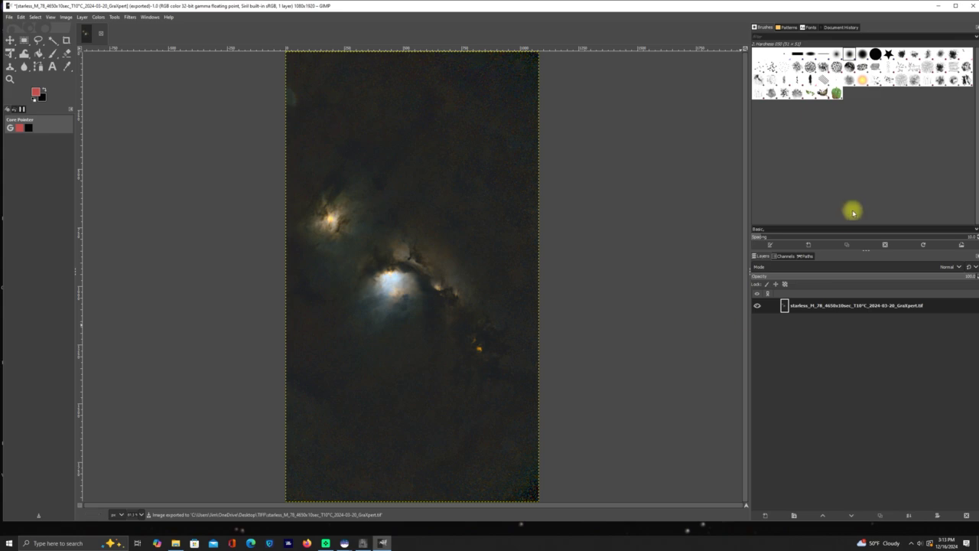
click(971, 6)
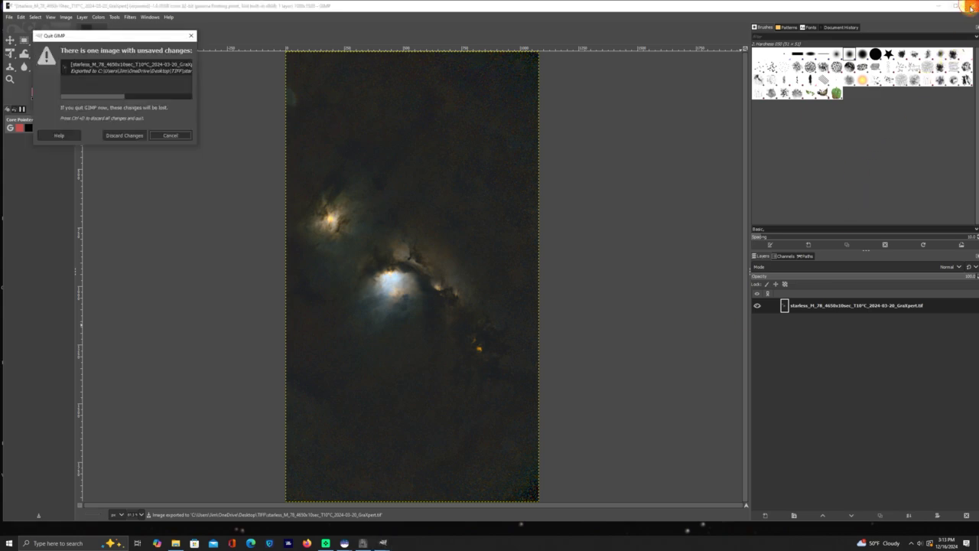
click(114, 136)
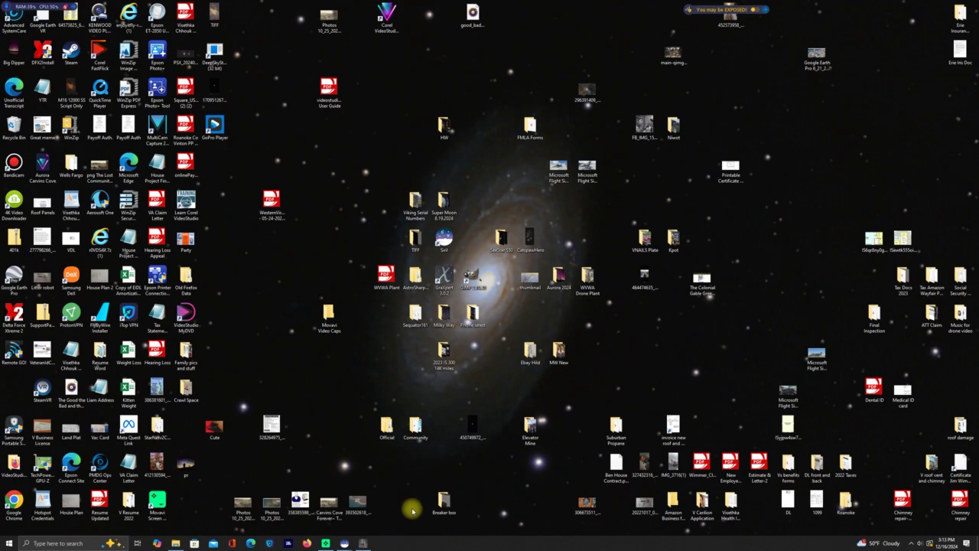
Step: Switch to Deep Sky DeTools, choose the Second Beta model and load the starless M 78 TIFF from the TIFF folder
click(365, 543)
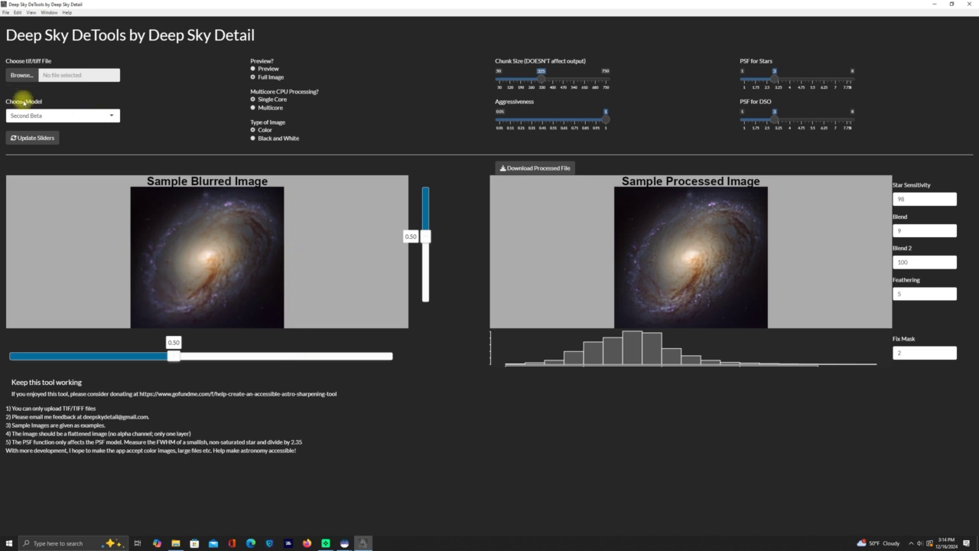
click(112, 116)
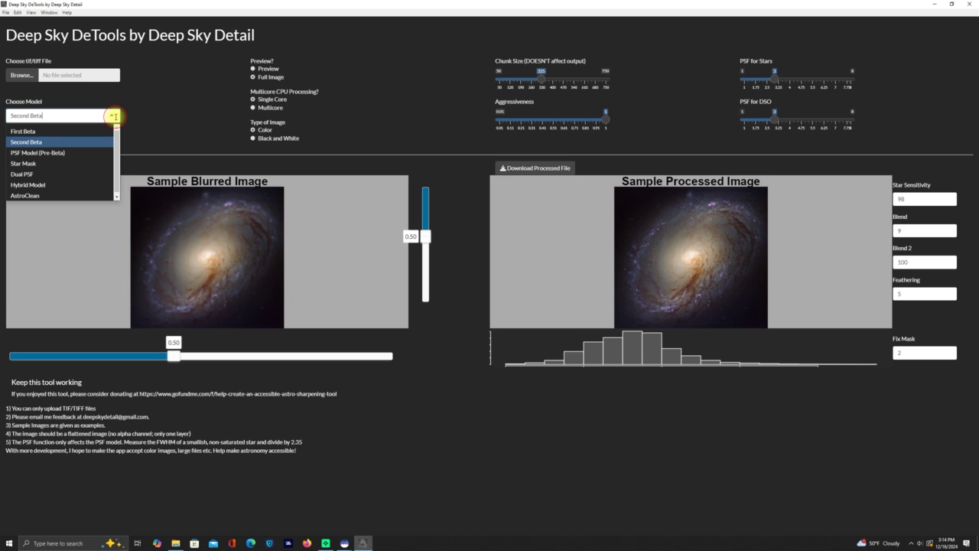
click(62, 141)
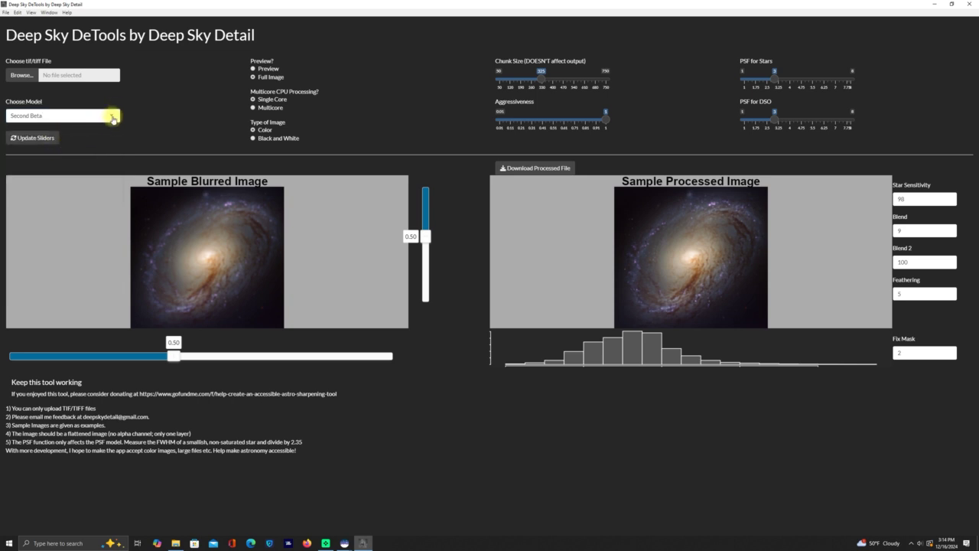
click(113, 116)
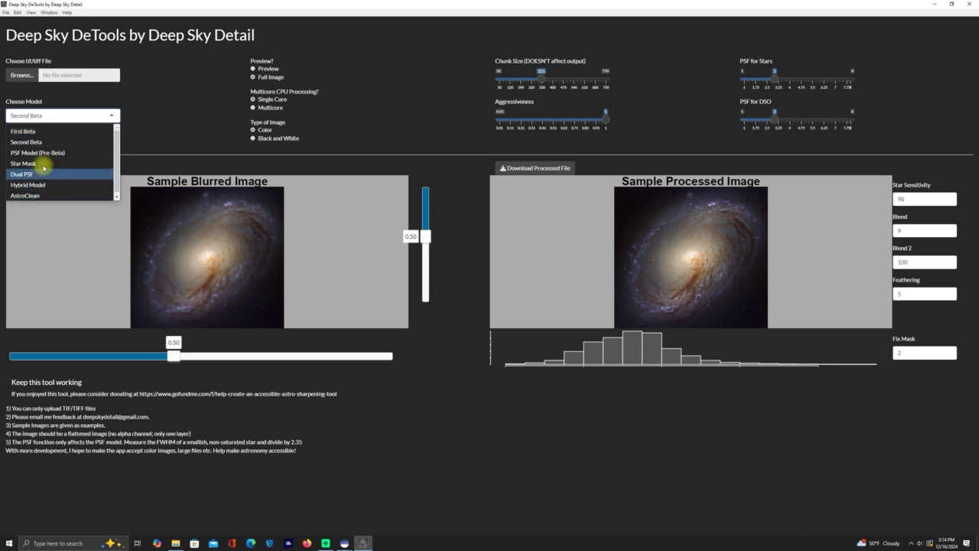
click(49, 141)
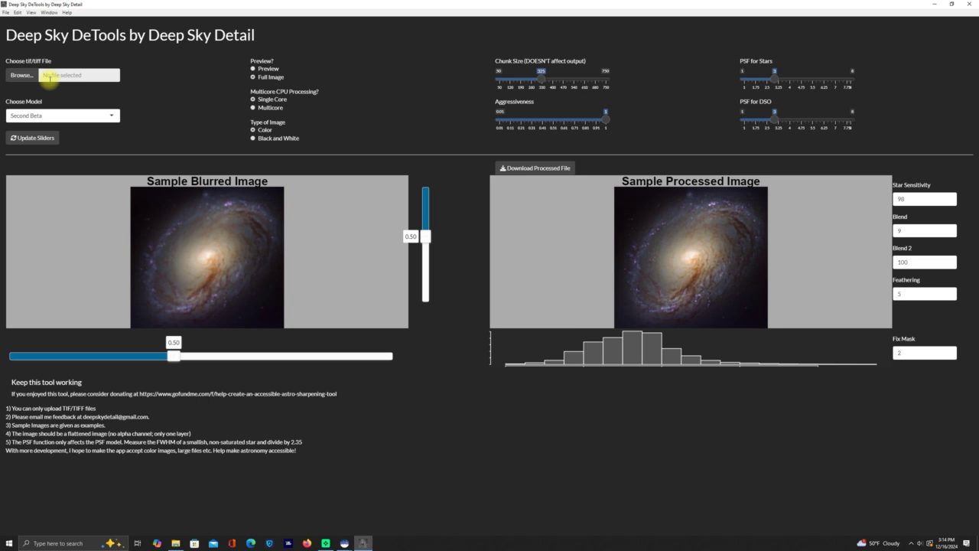
click(21, 76)
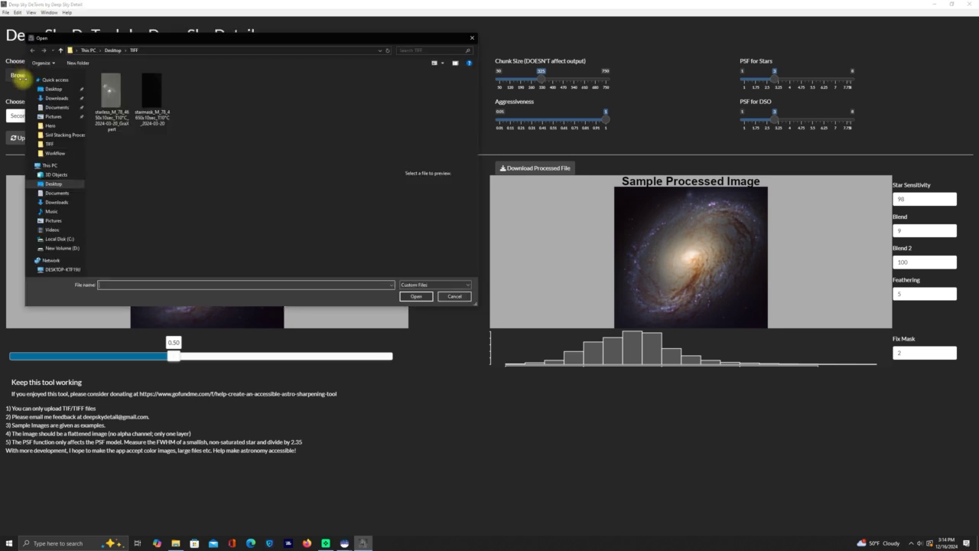
double_click(115, 99)
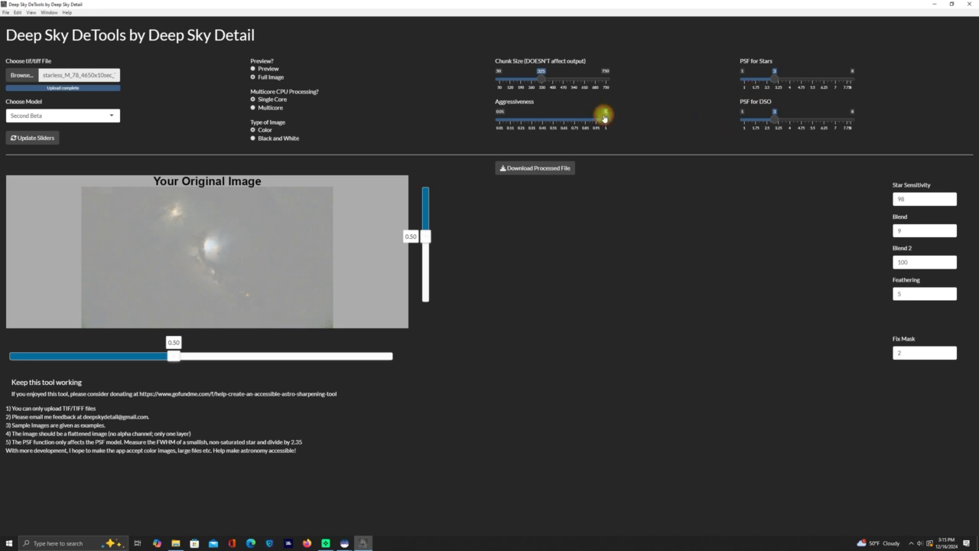
Step: Process the starless image with Aggressiveness at 1, PSF for DSO at 8 and PSF for Stars at 1
drag(605, 117, 624, 128)
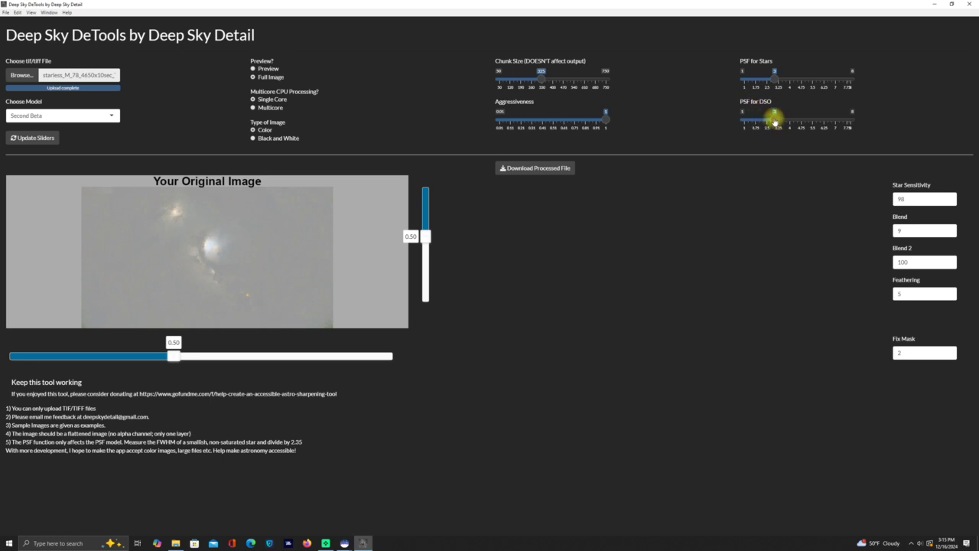
drag(783, 121, 872, 120)
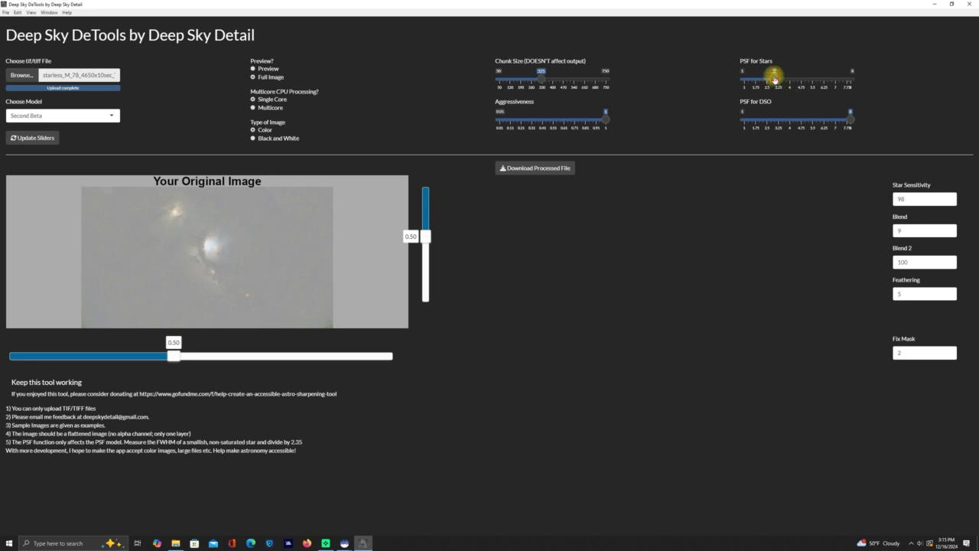
drag(774, 78, 736, 84)
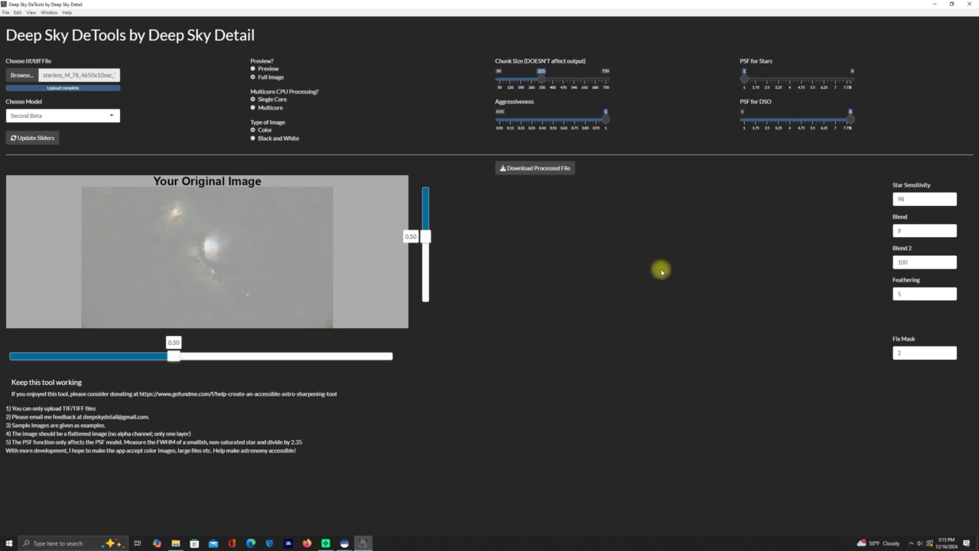
click(37, 140)
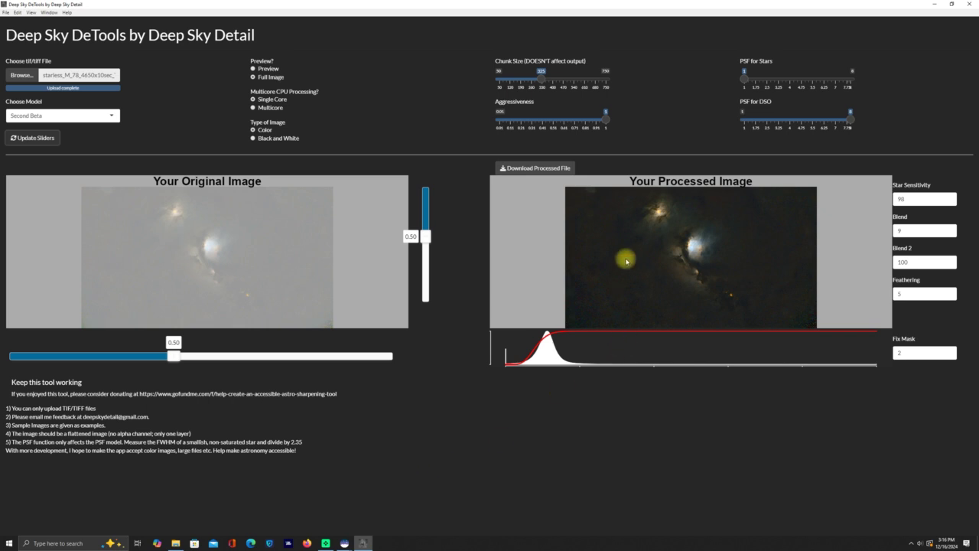
Step: Save the processed image as Processed_2024-12-16 in the desktop TIFF folder and close Deep Sky DeTools
click(532, 169)
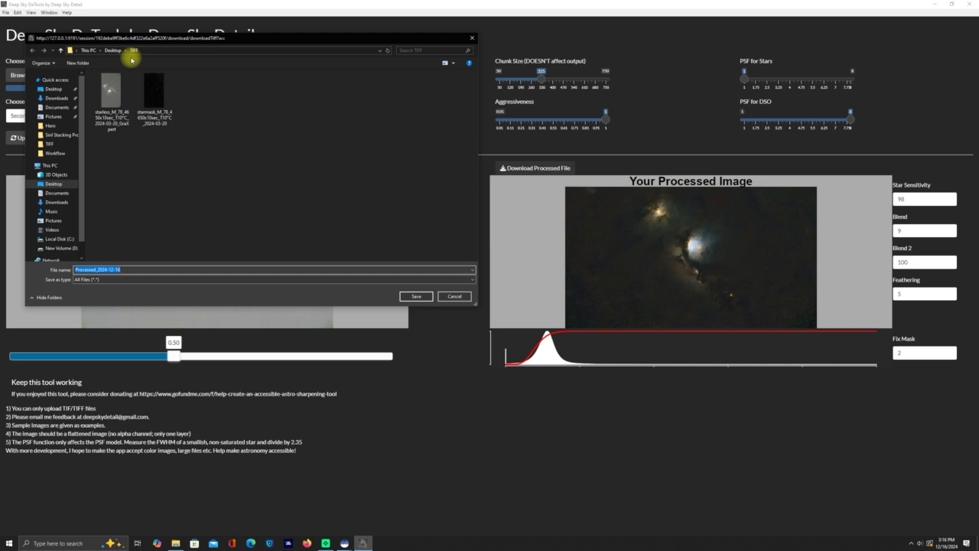
click(418, 297)
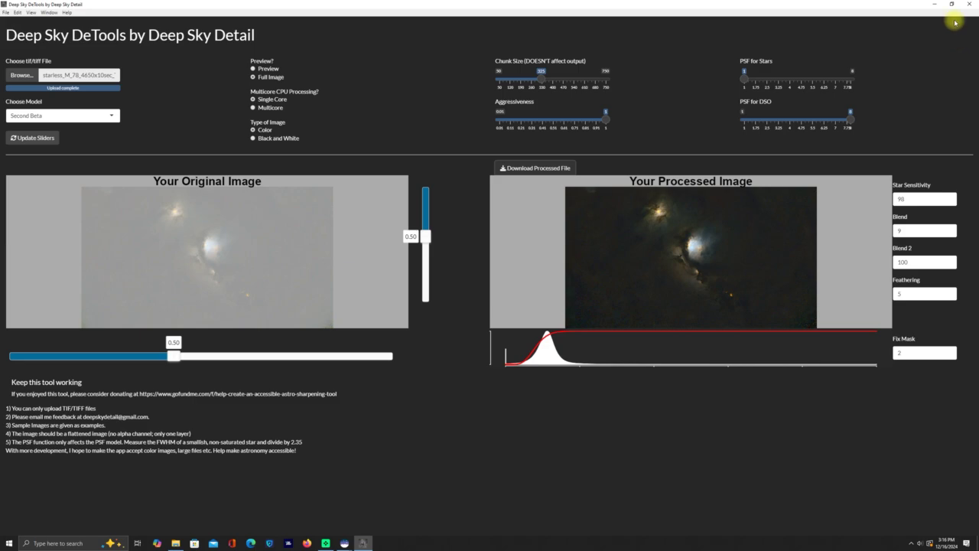
click(972, 5)
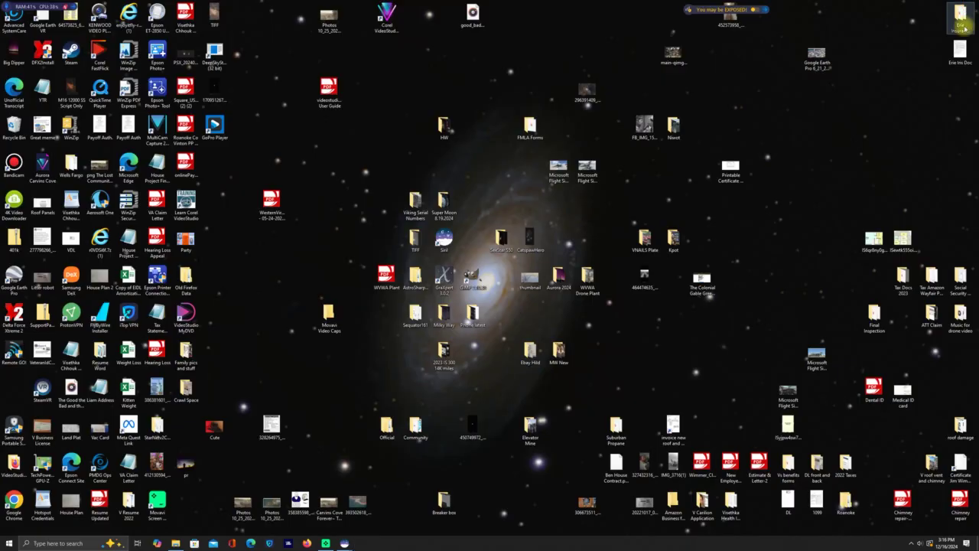
Step: View Processed_2024-12-16 from the desktop TIFF folder at full-screen size, and move its restored window aside for comparison
double_click(416, 252)
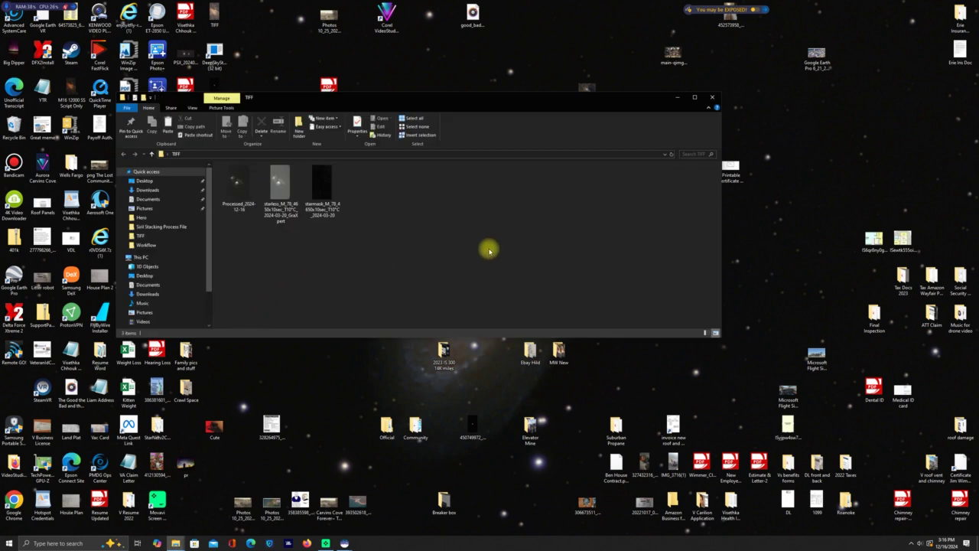
click(234, 194)
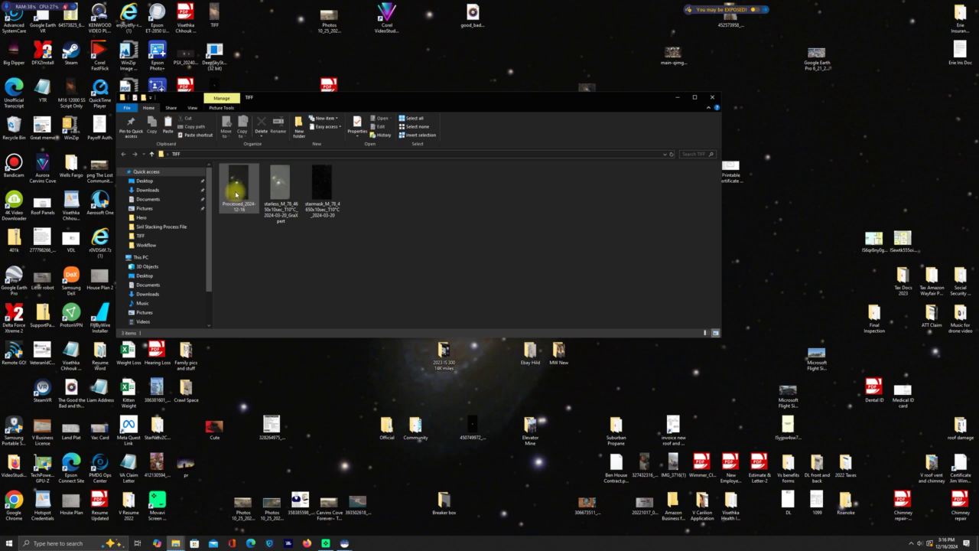
double_click(236, 194)
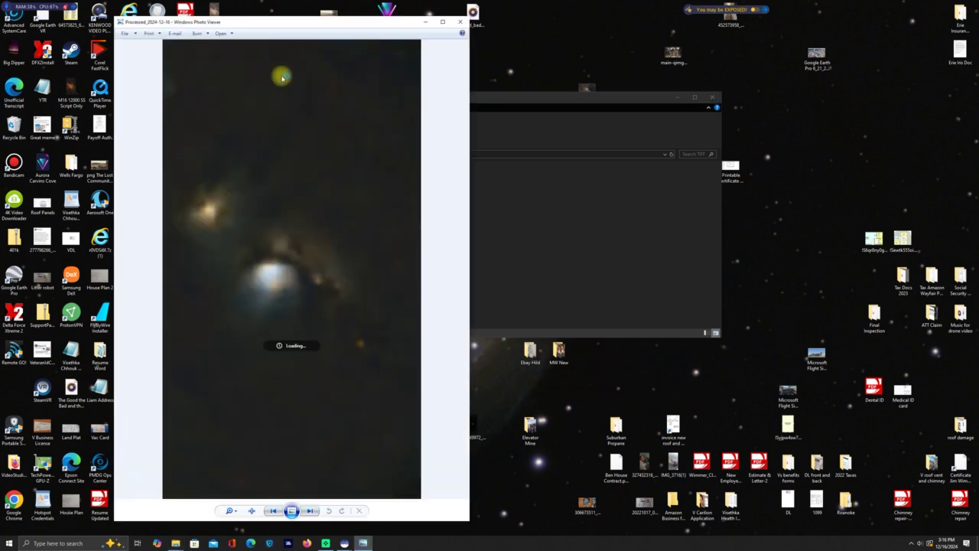
double_click(249, 26)
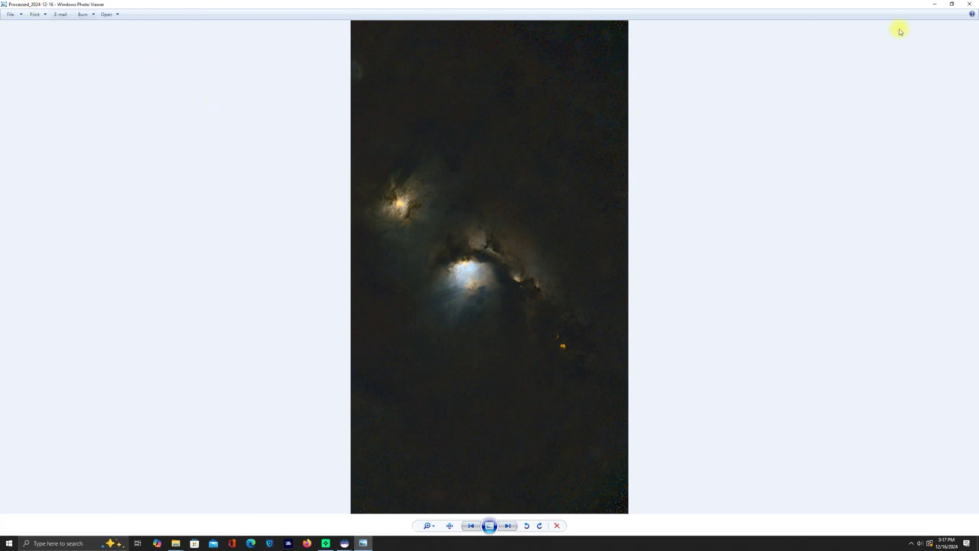
click(948, 7)
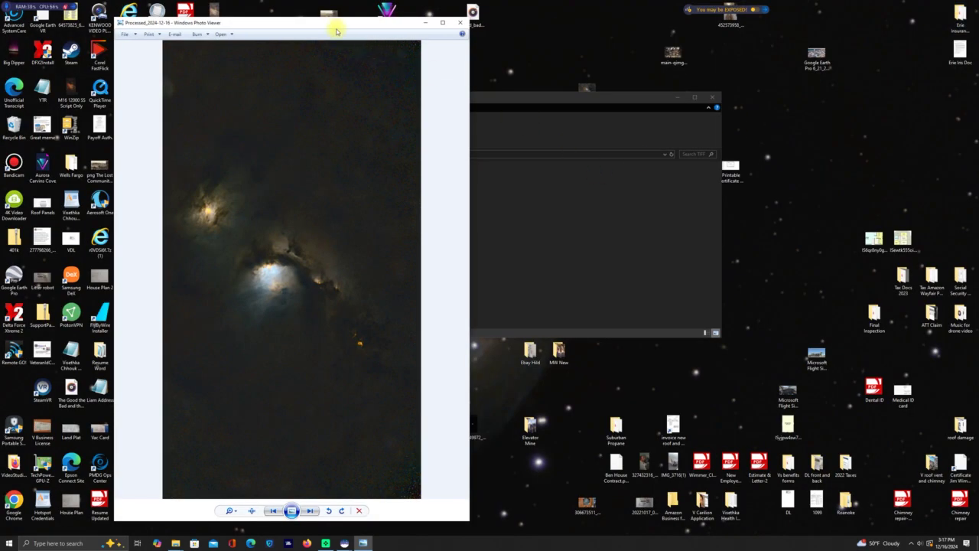
drag(335, 25, 704, 23)
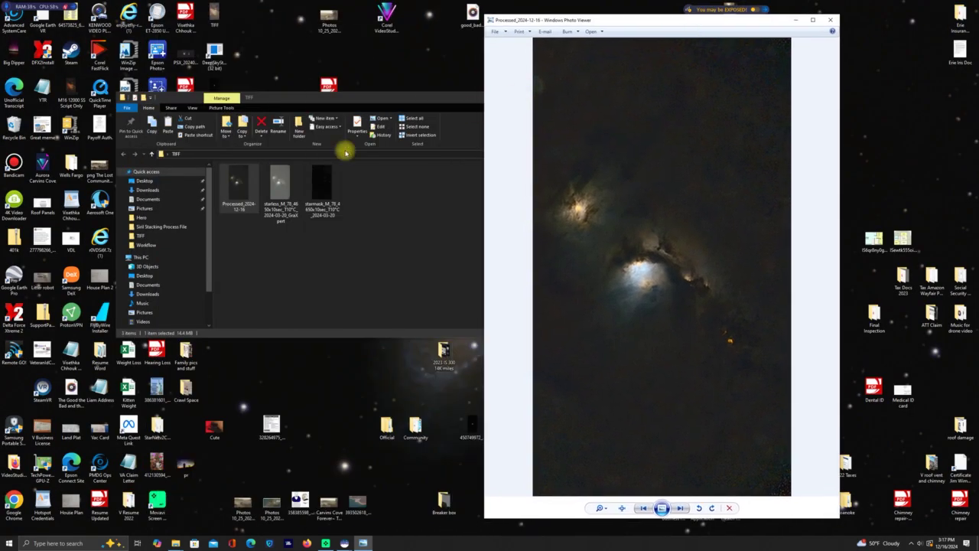
Step: View the original starless M 78 GraXpert TIFF from the TIFF folder beside the Processed_2024-12-16 image
double_click(282, 179)
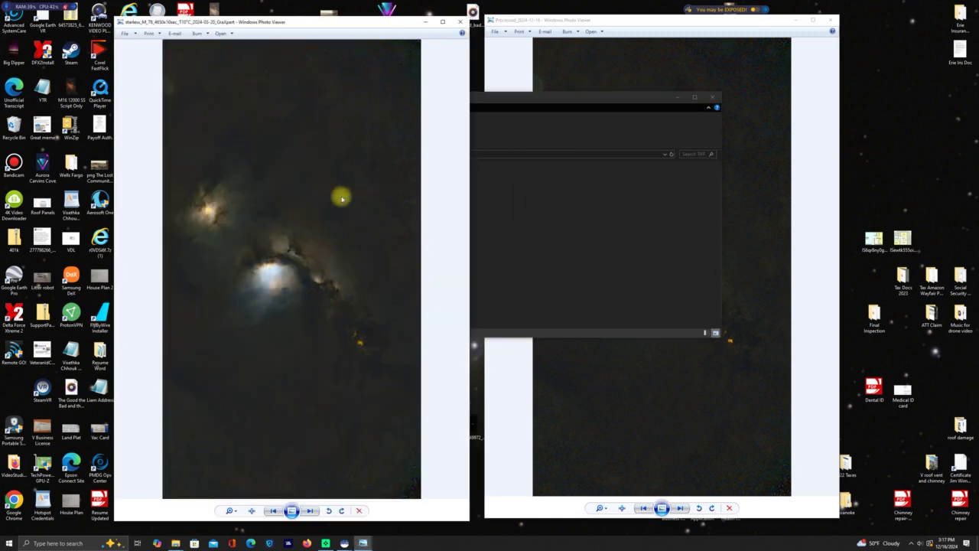
click(514, 68)
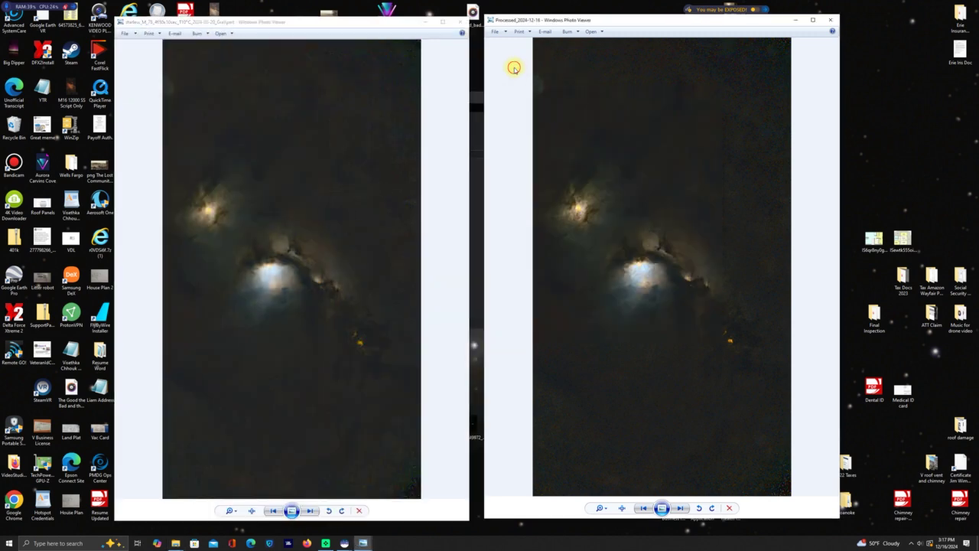
drag(617, 24, 556, 29)
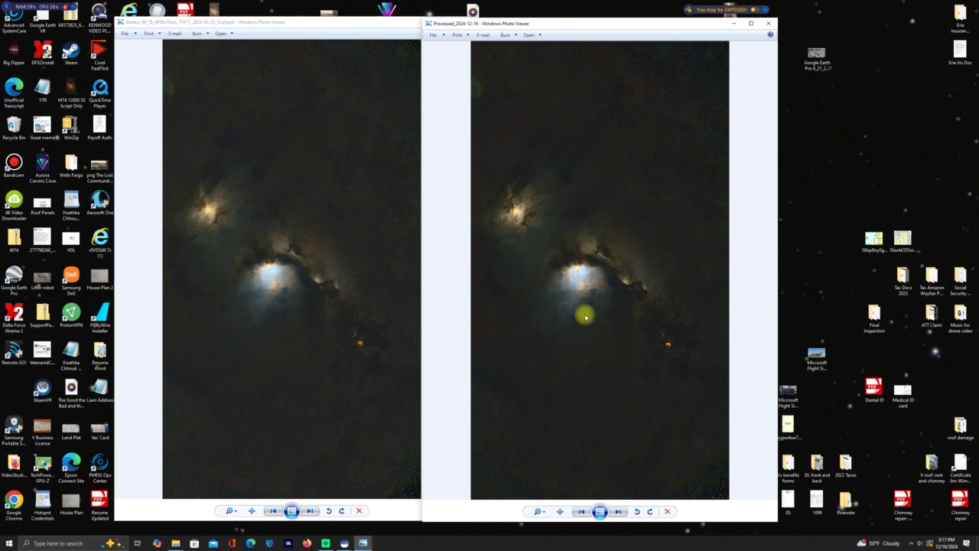
Step: Compare the nebula detail in both images at matching magnification, return them to full view, and close both viewer windows
scroll(283, 303, up, 5)
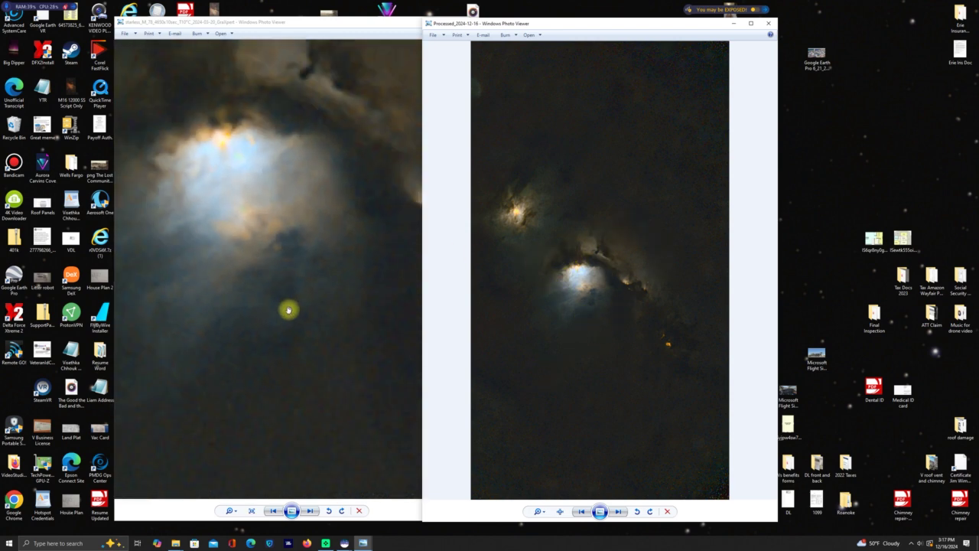
scroll(289, 309, down, 3)
scroll(548, 274, up, 1)
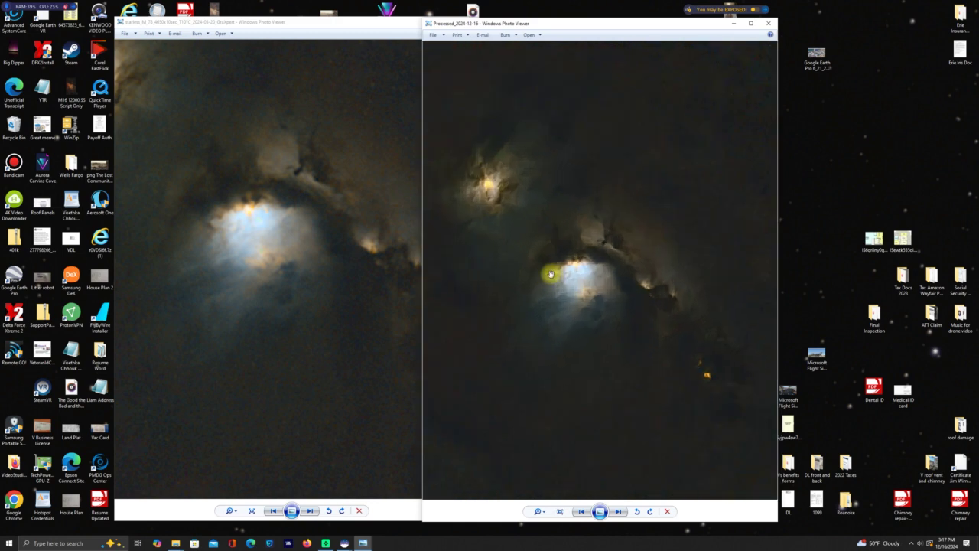
scroll(549, 273, up, 2)
drag(548, 271, 561, 249)
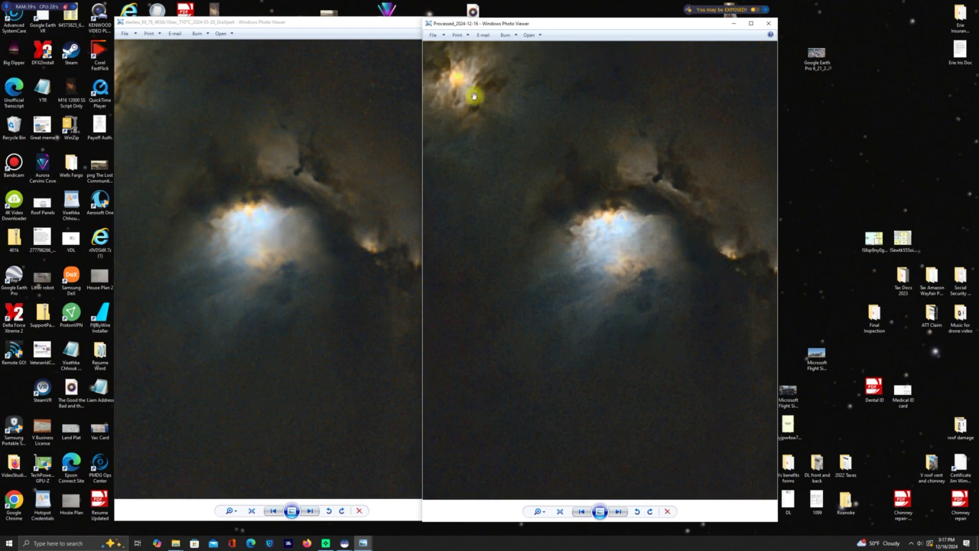
click(278, 149)
drag(278, 149, 321, 170)
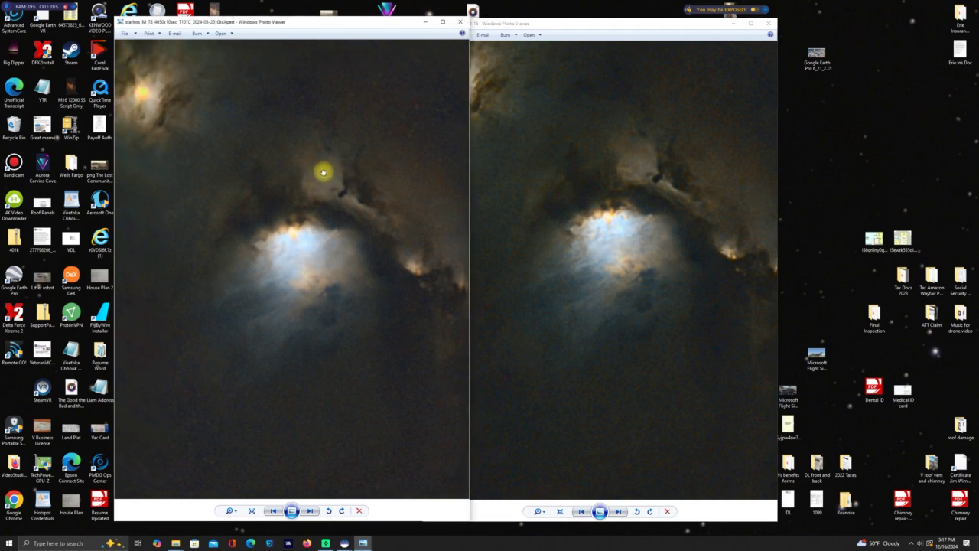
click(527, 148)
drag(527, 149, 540, 160)
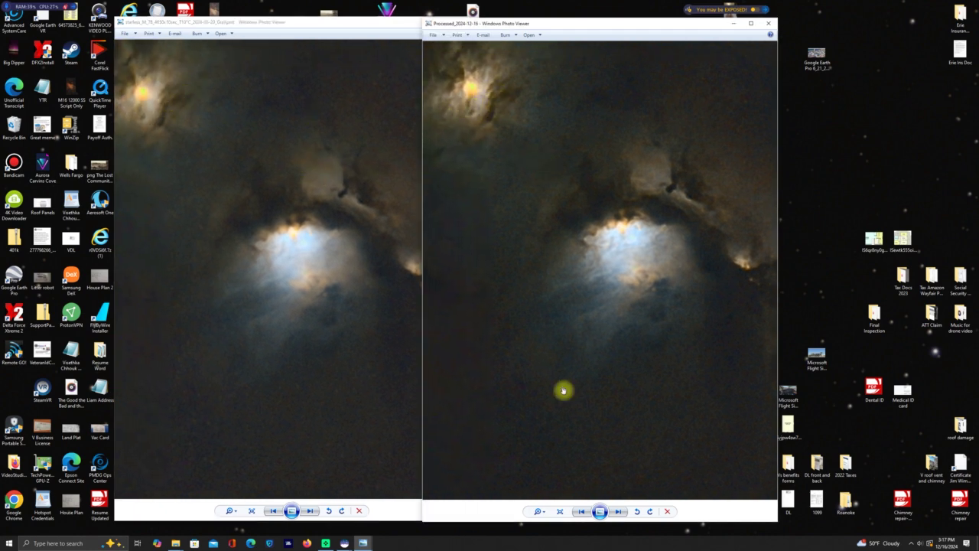
scroll(573, 352, down, 3)
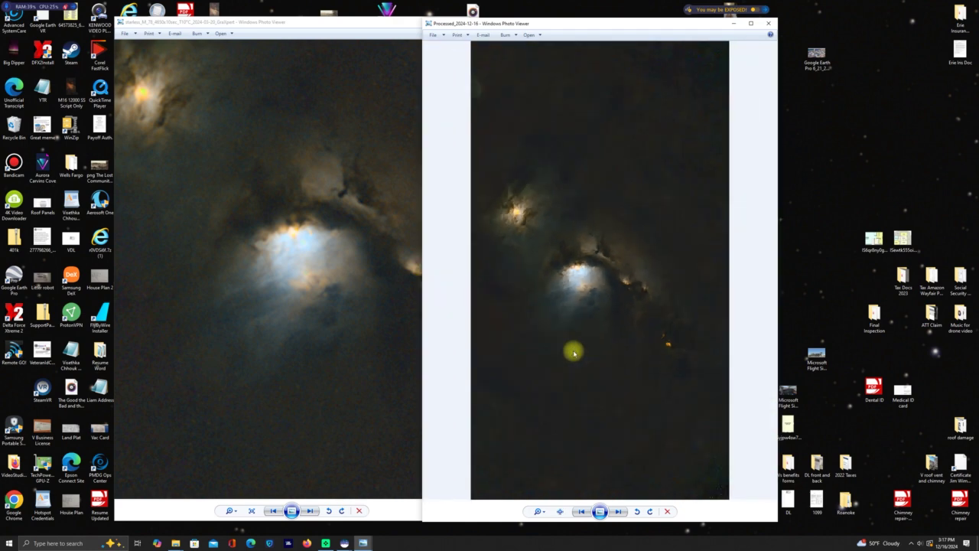
scroll(292, 282, down, 3)
scroll(291, 290, down, 2)
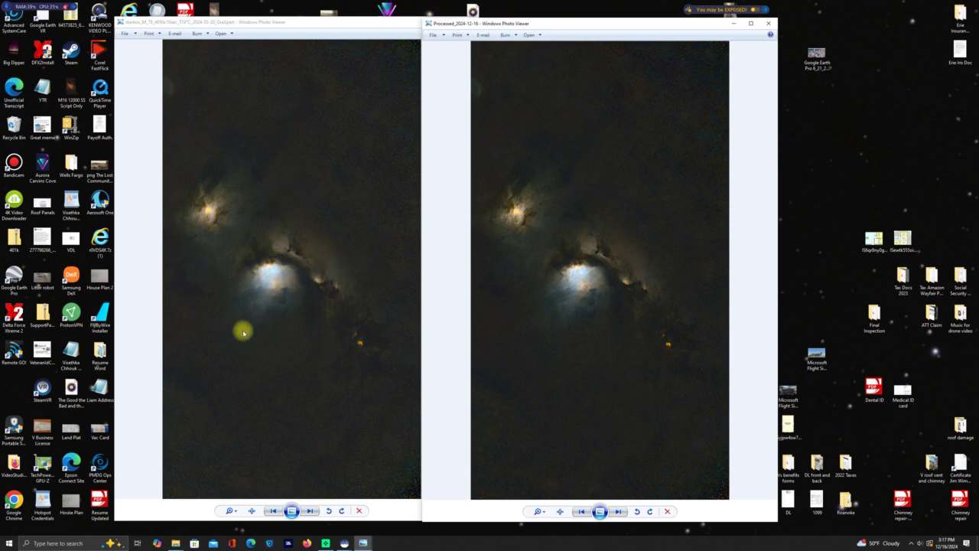
click(768, 26)
click(459, 22)
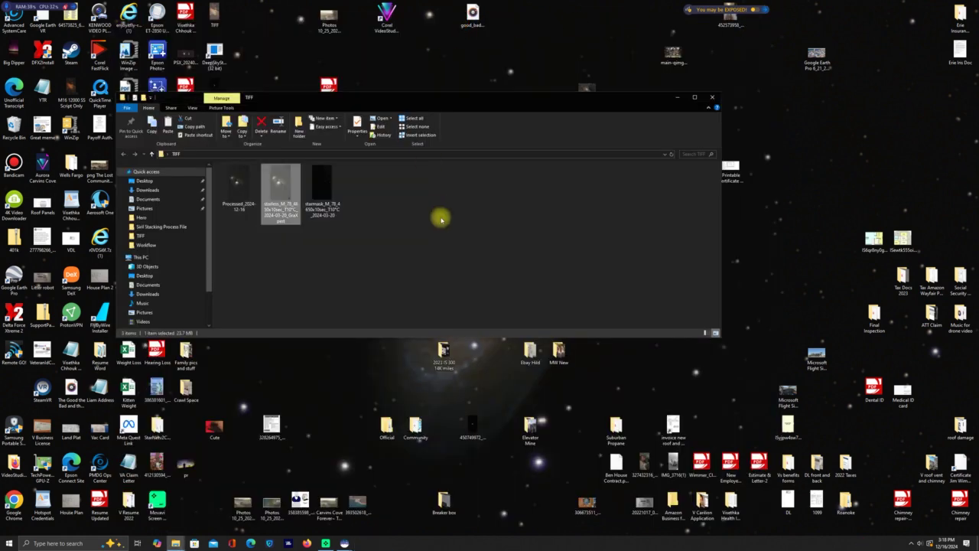
Step: Delete the original starless M 78 GraXpert TIFF from the TIFF folder
click(283, 187)
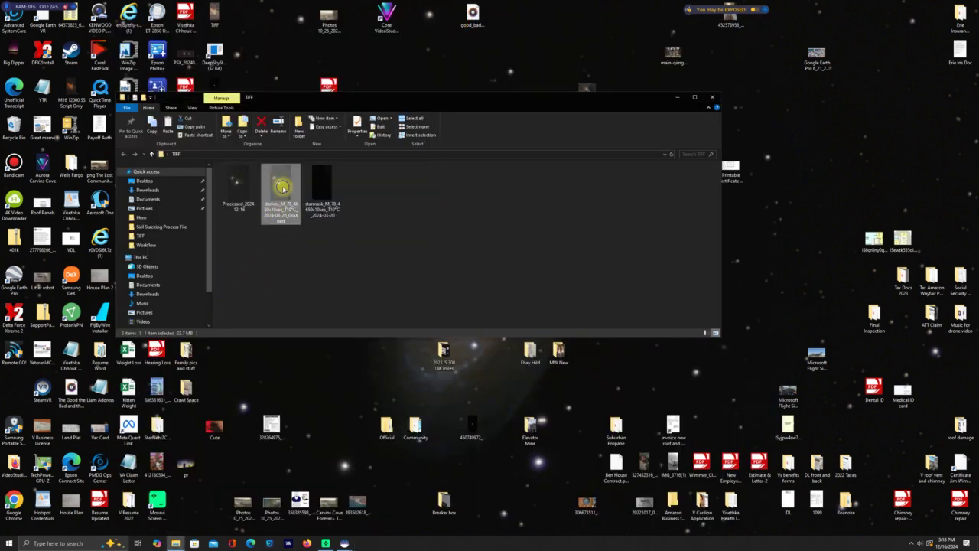
right_click(282, 187)
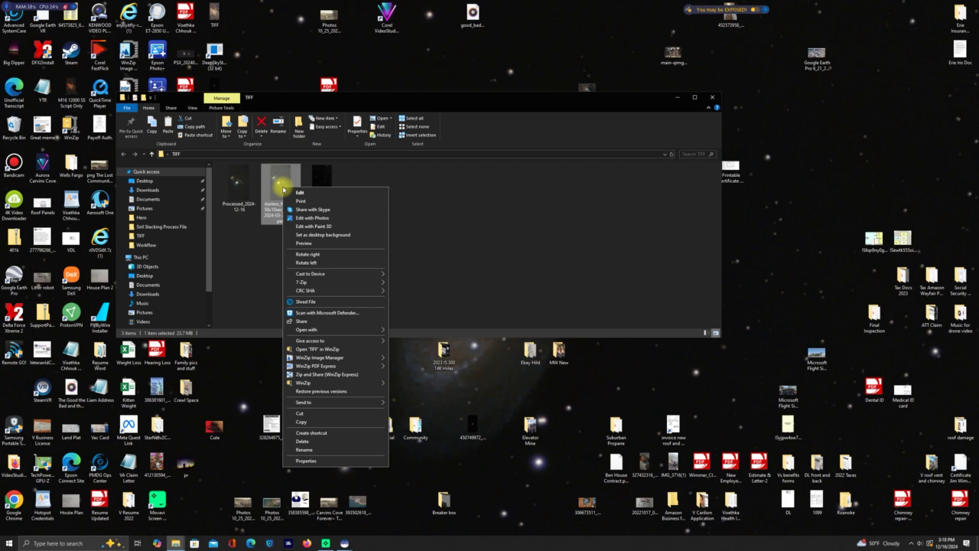
click(323, 441)
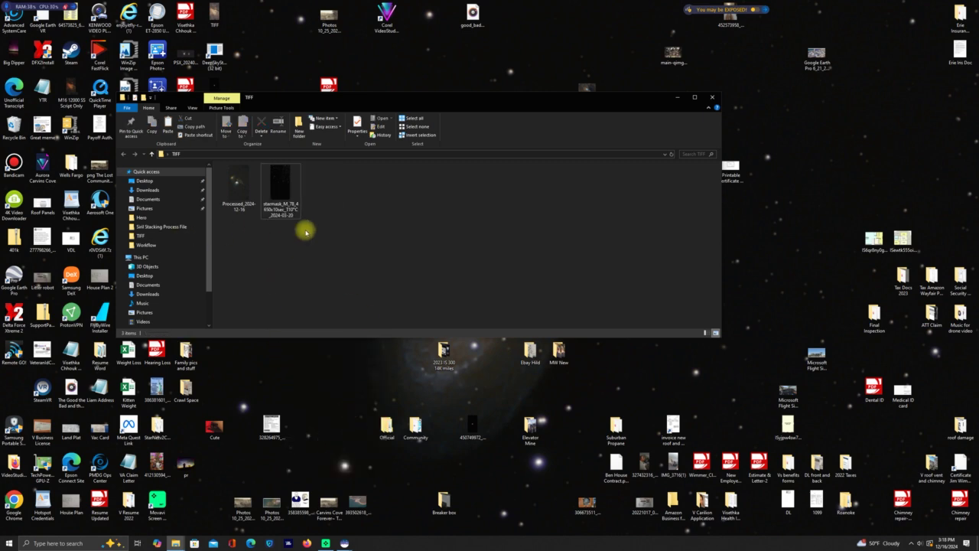
Step: Rename the processed starless image as 1Processed_2024-12-16 and close the TIFF folder
right_click(235, 191)
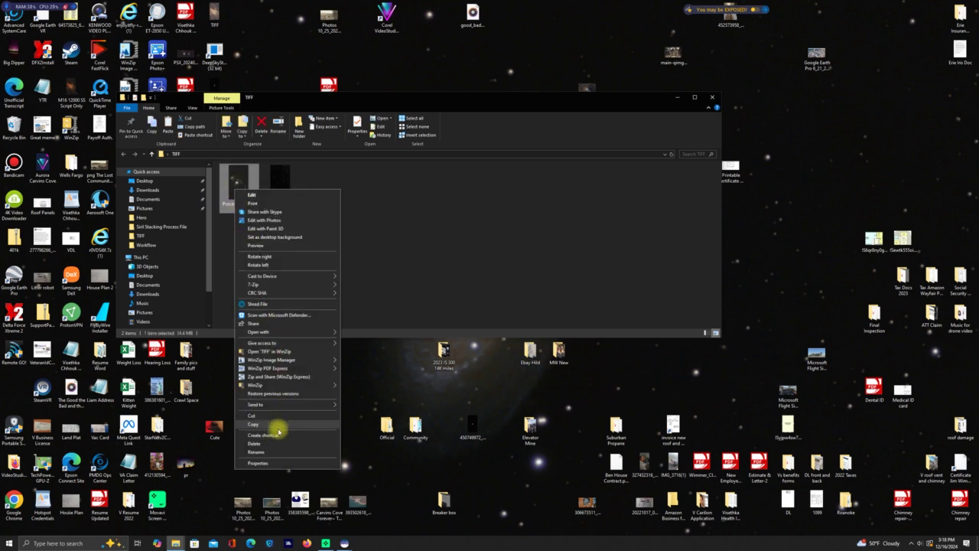
click(274, 455)
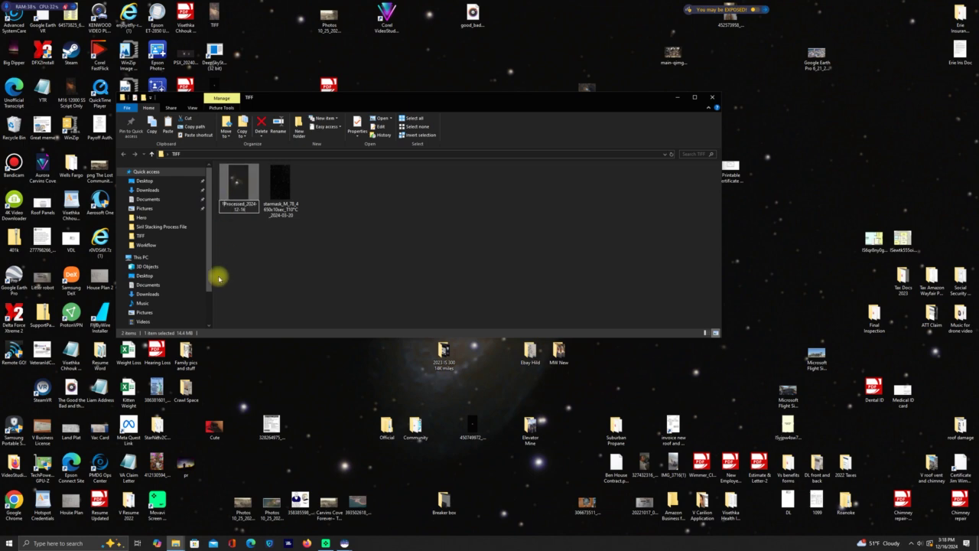
click(220, 277)
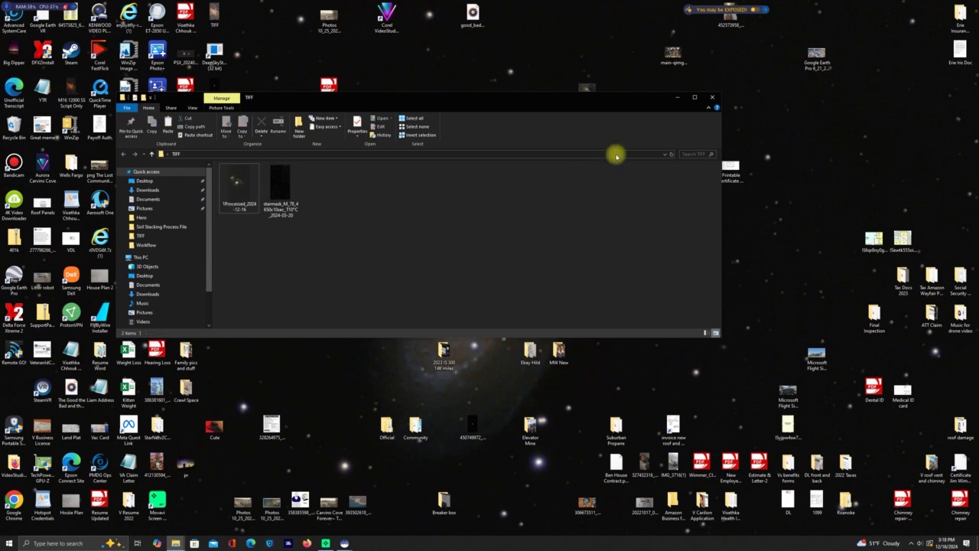
click(711, 98)
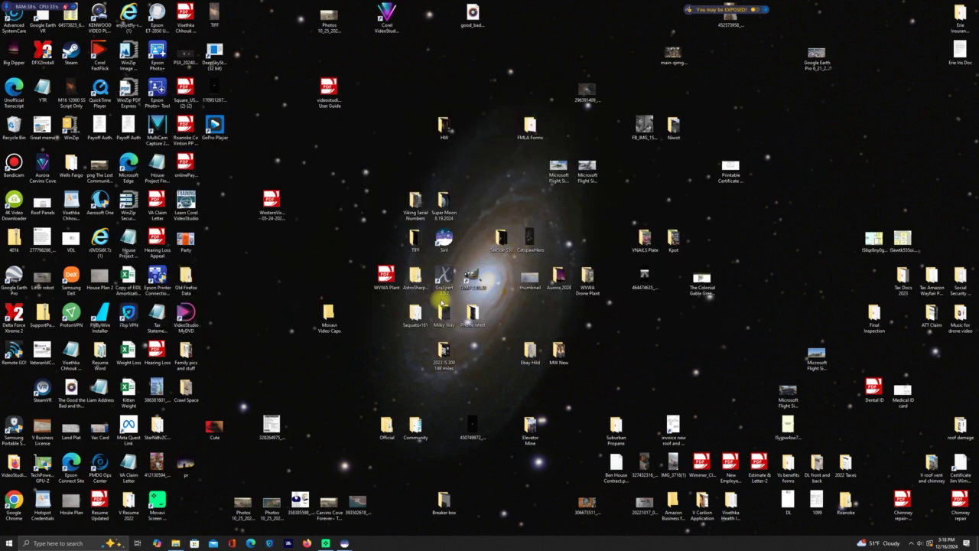
Step: Launch AstroSharp from the nested AstroSharp-DualPSF folder on the desktop and maximize the Deep Sky DeTools window
double_click(419, 296)
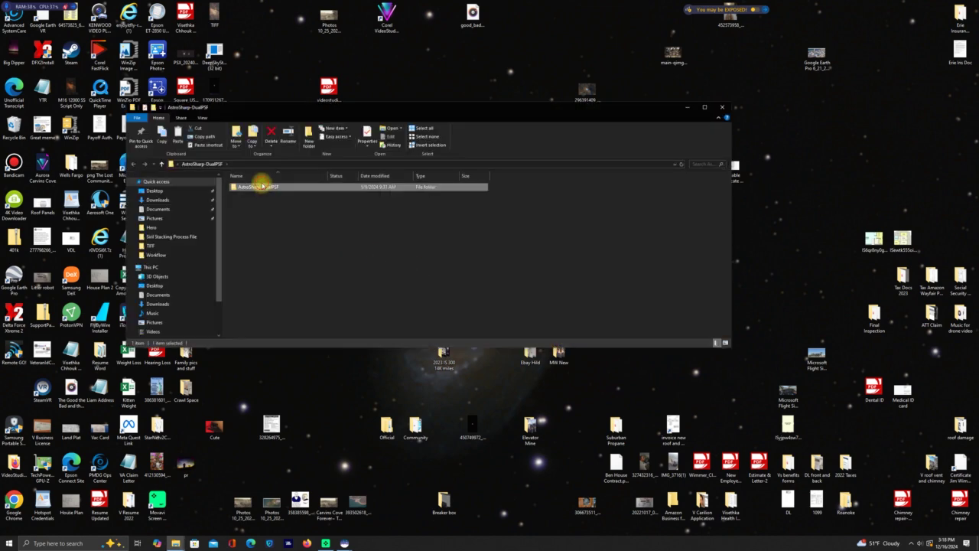
double_click(257, 187)
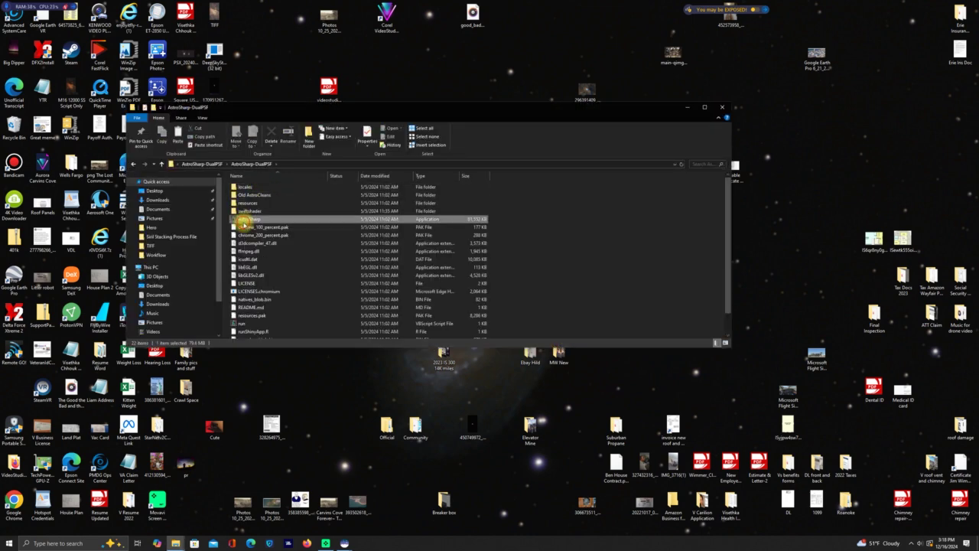
double_click(245, 220)
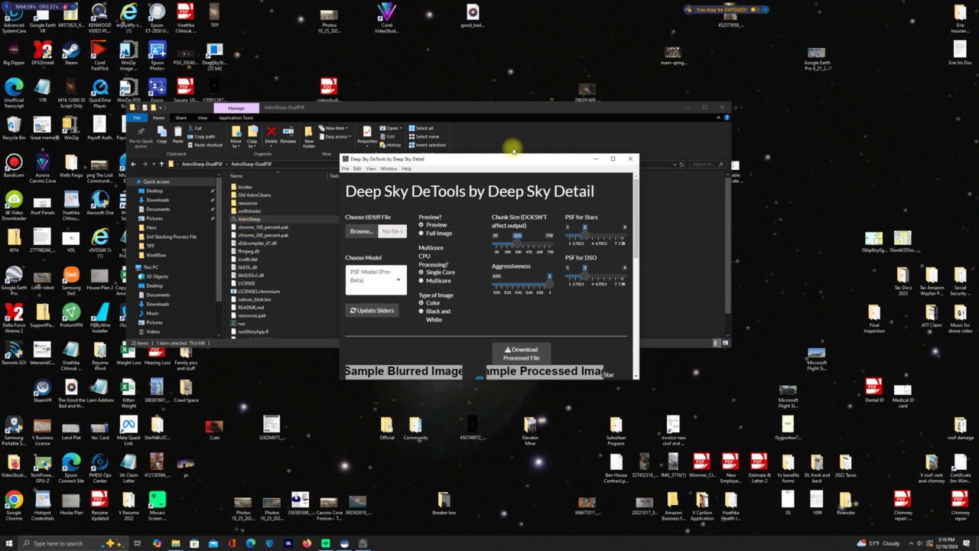
click(614, 160)
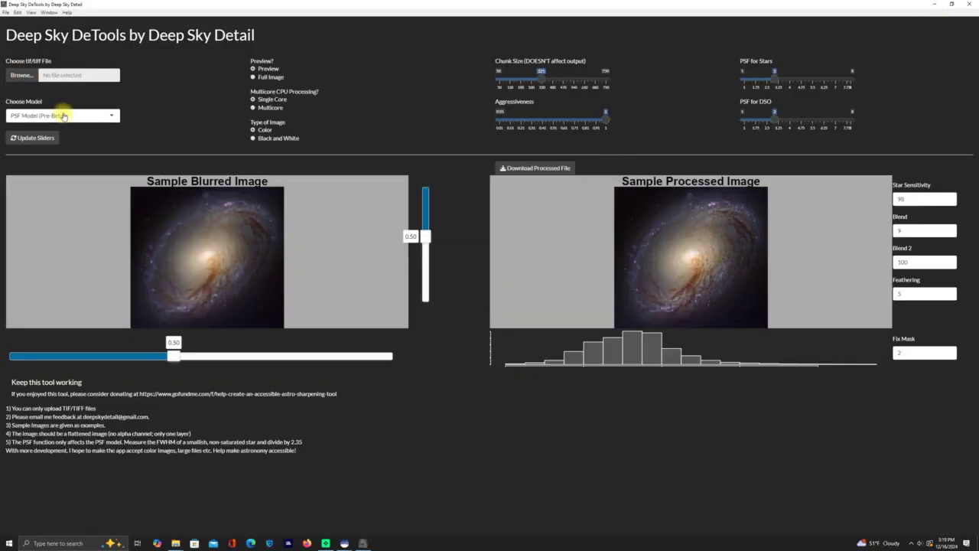
Step: Choose the Second Beta model with Full Image processing, and load the starmask M 78 TIFF from the TIFF folder
click(113, 117)
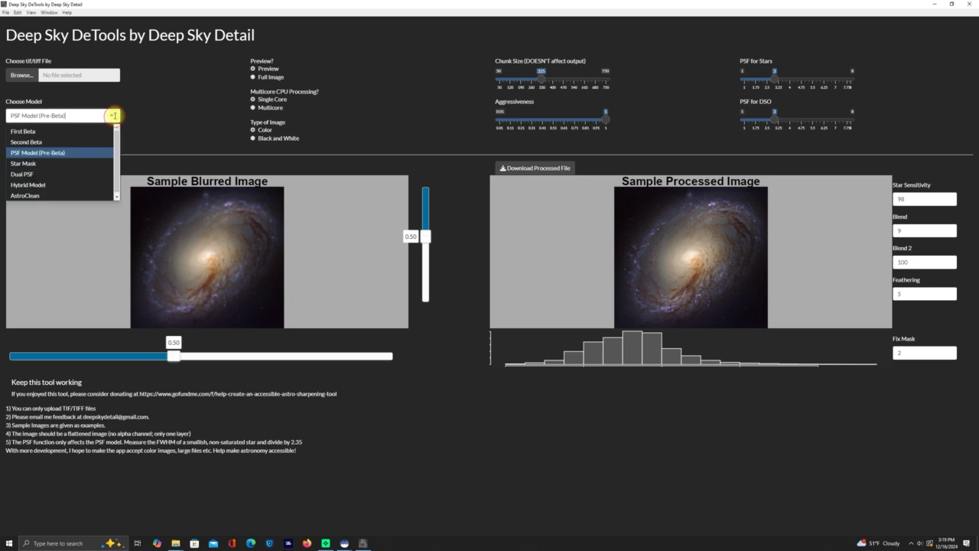
click(46, 140)
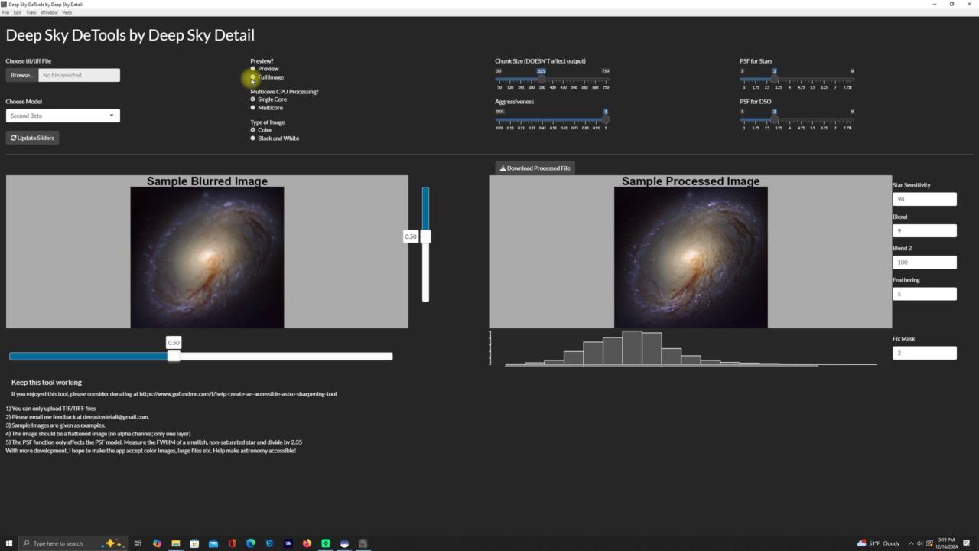
click(252, 77)
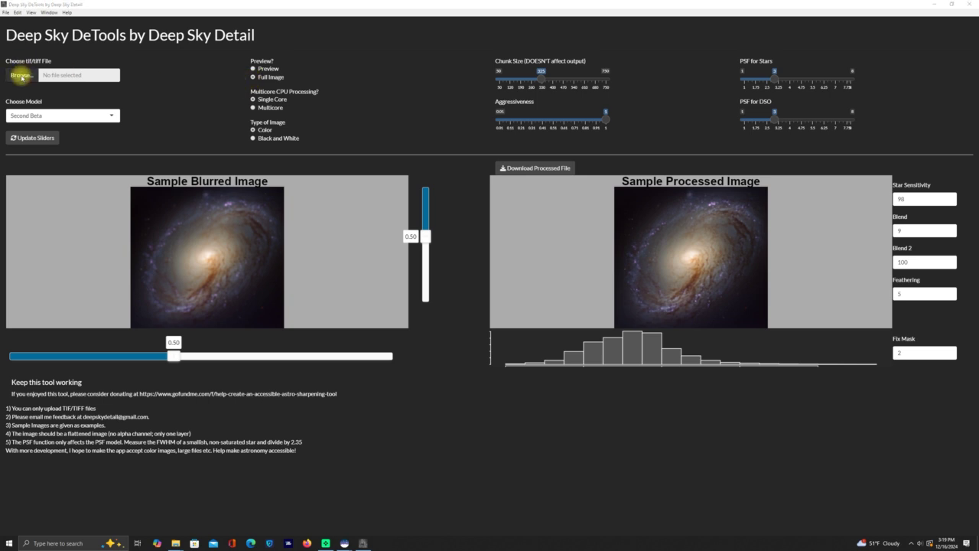
click(21, 77)
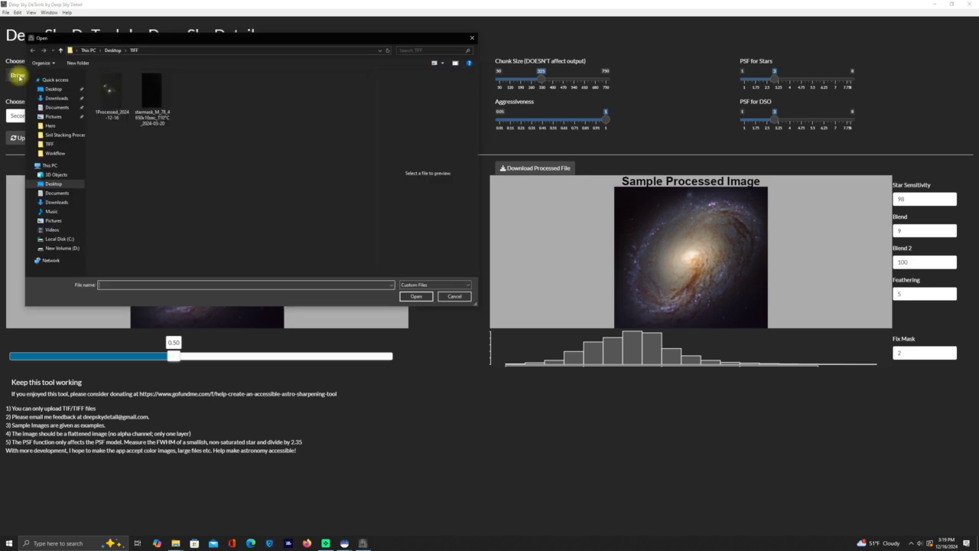
double_click(157, 98)
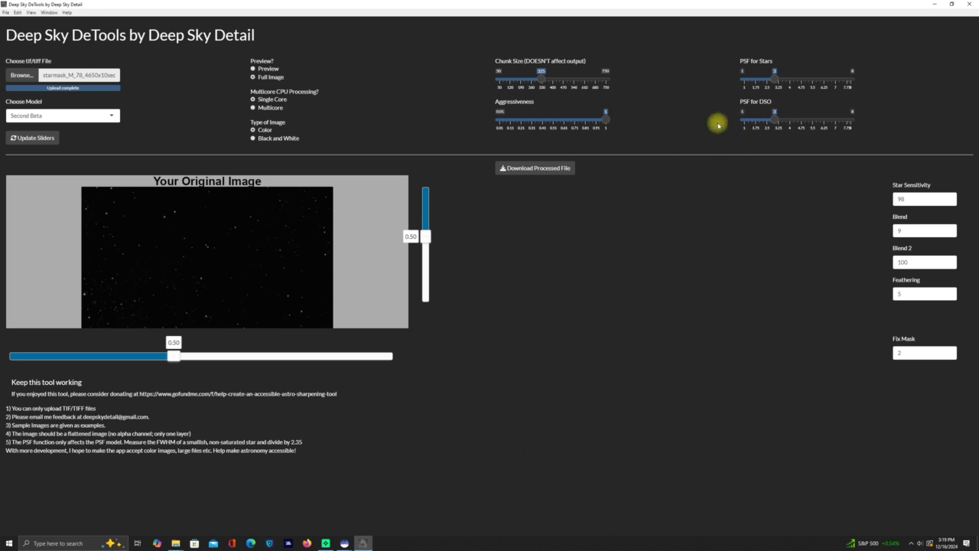
Step: Process the star mask with Aggressiveness at 0.12, PSF for DSO at 1 and PSF for Stars at 1.5
drag(605, 120, 512, 128)
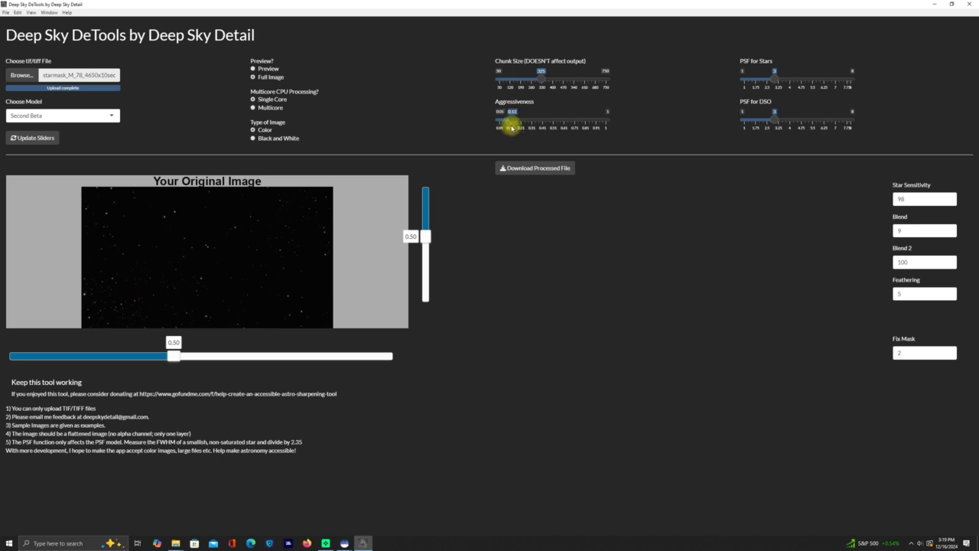
click(770, 120)
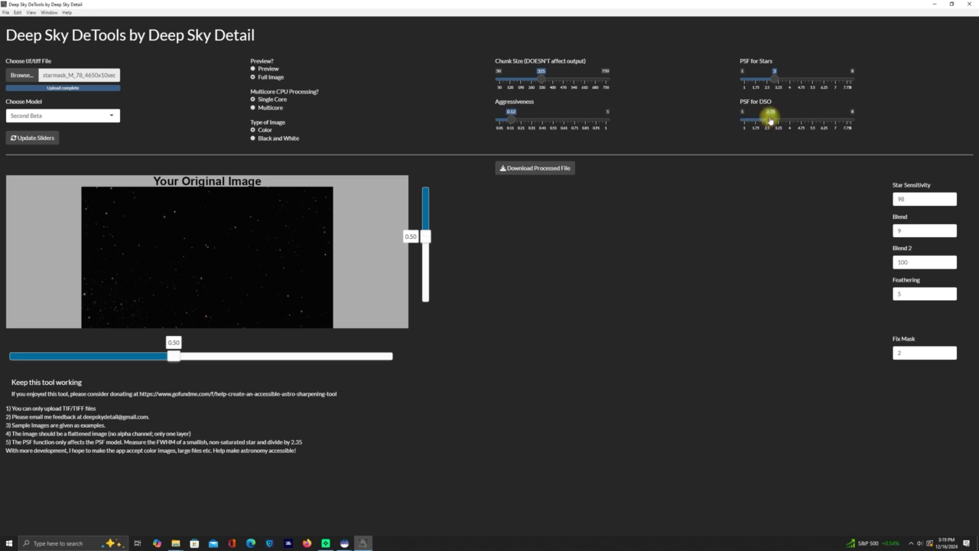
drag(771, 120, 734, 121)
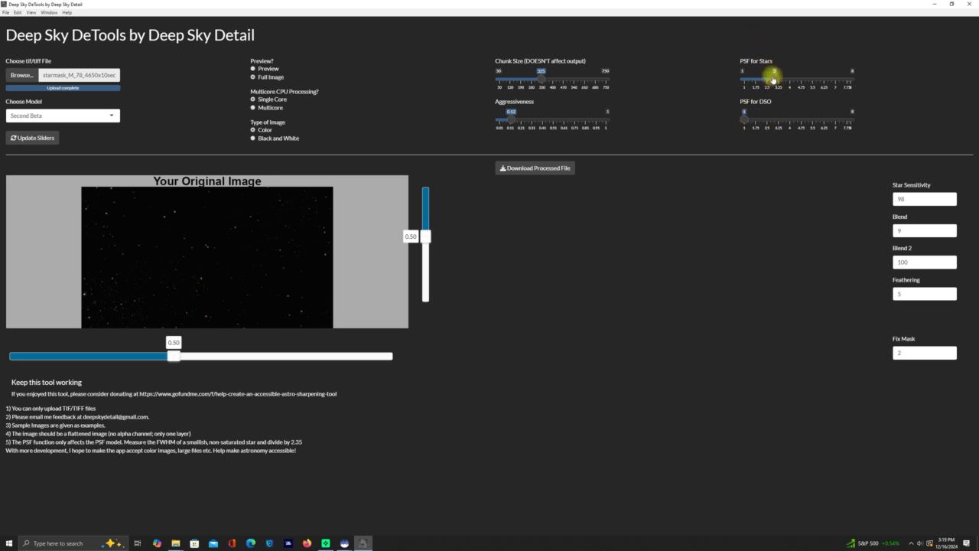
drag(774, 80, 754, 82)
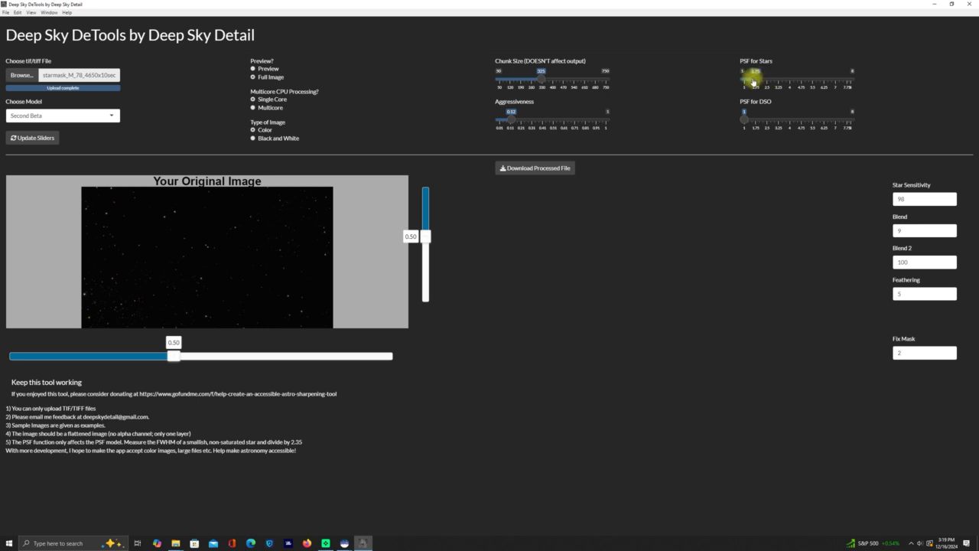
click(749, 81)
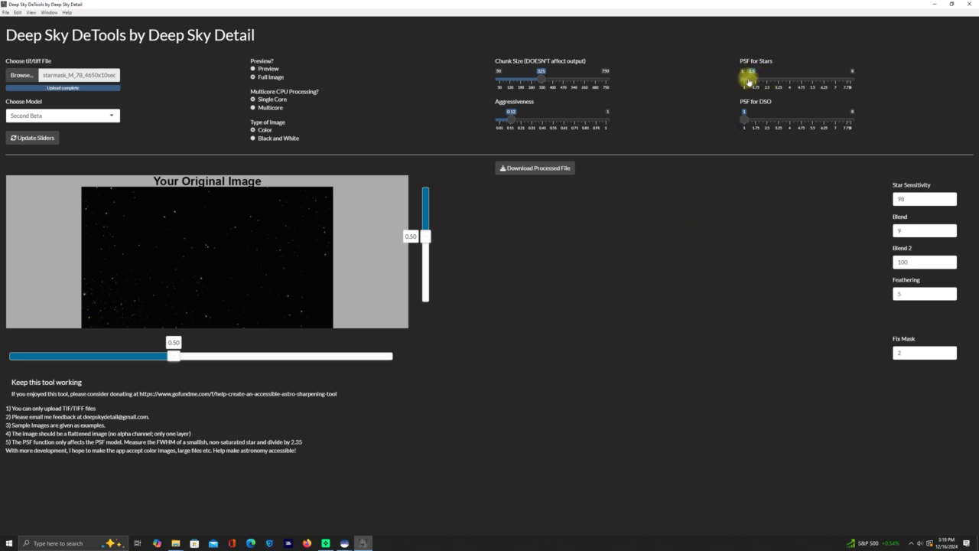
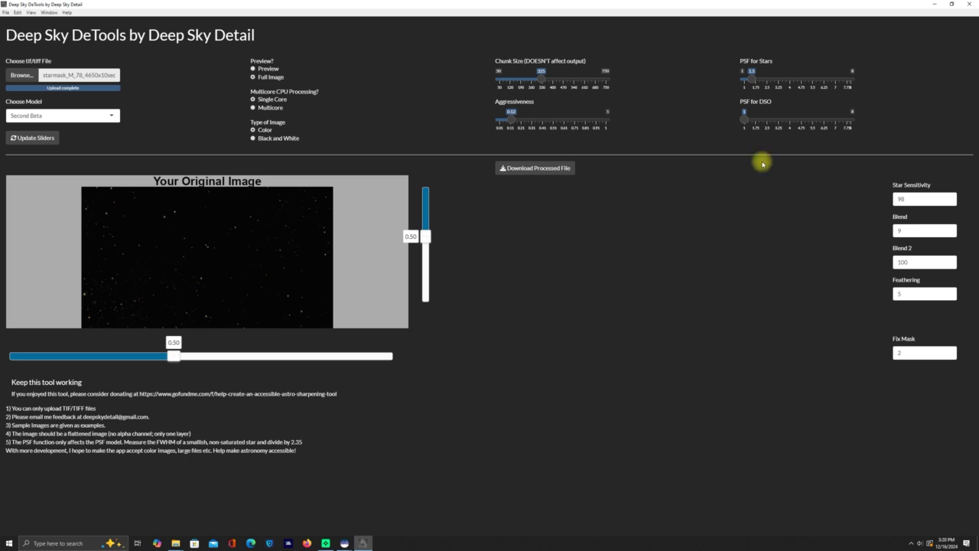
click(32, 141)
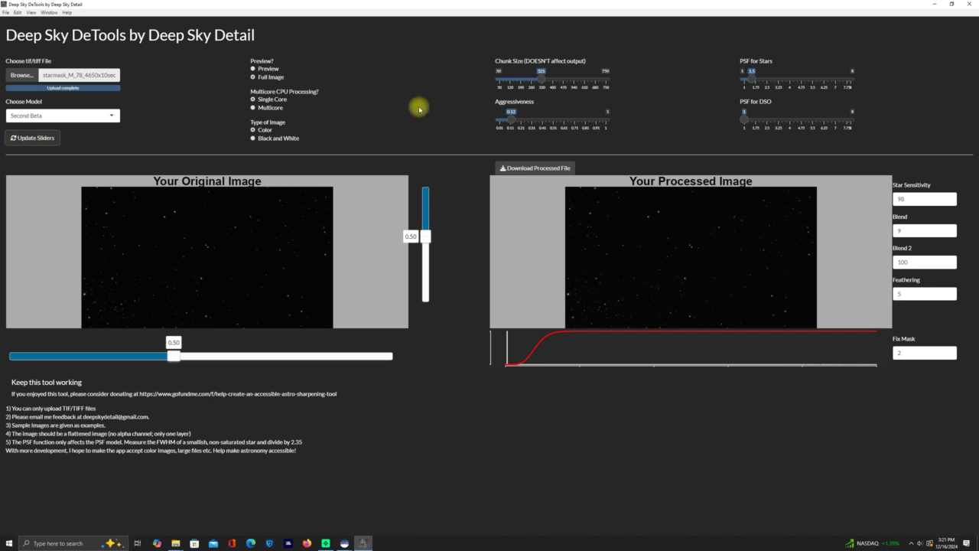
Step: Save the processed star mask as Processed_2024-12-16 in the TIFF folder, and close Deep Sky DeTools and the AstroSharp-DualPSF folder
click(525, 169)
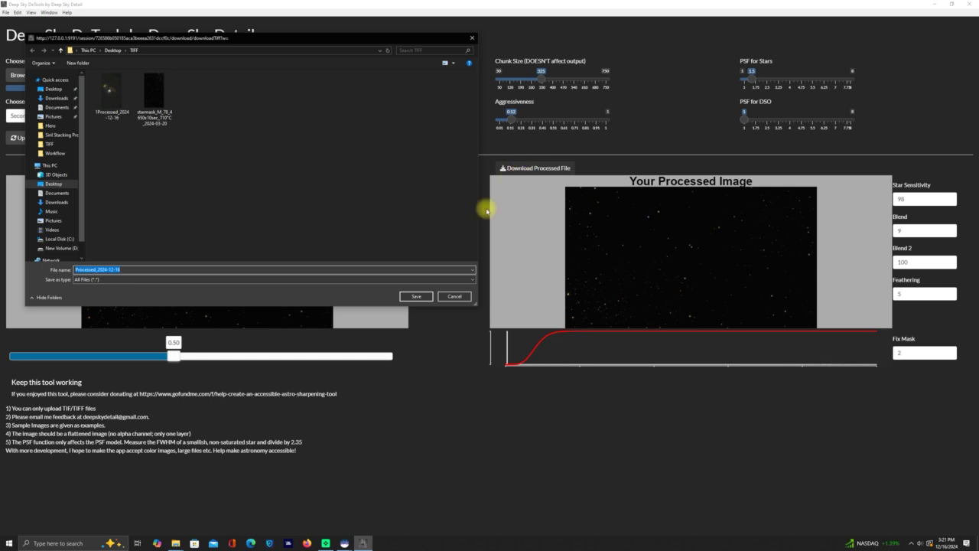
click(416, 296)
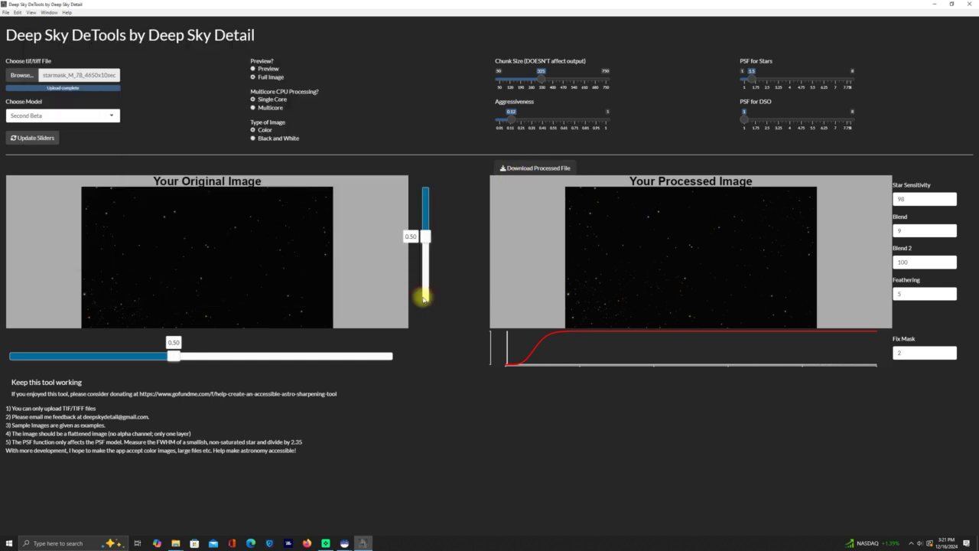
click(969, 9)
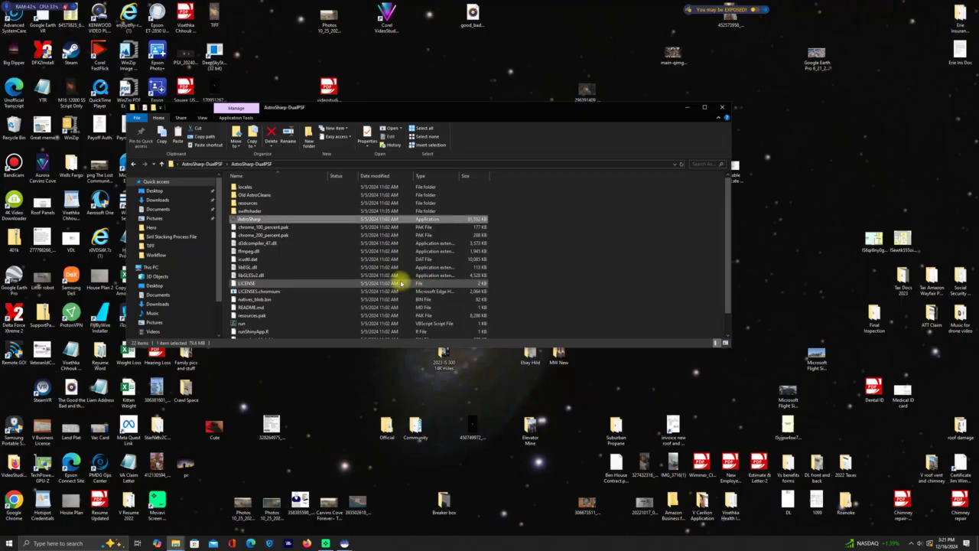
click(721, 107)
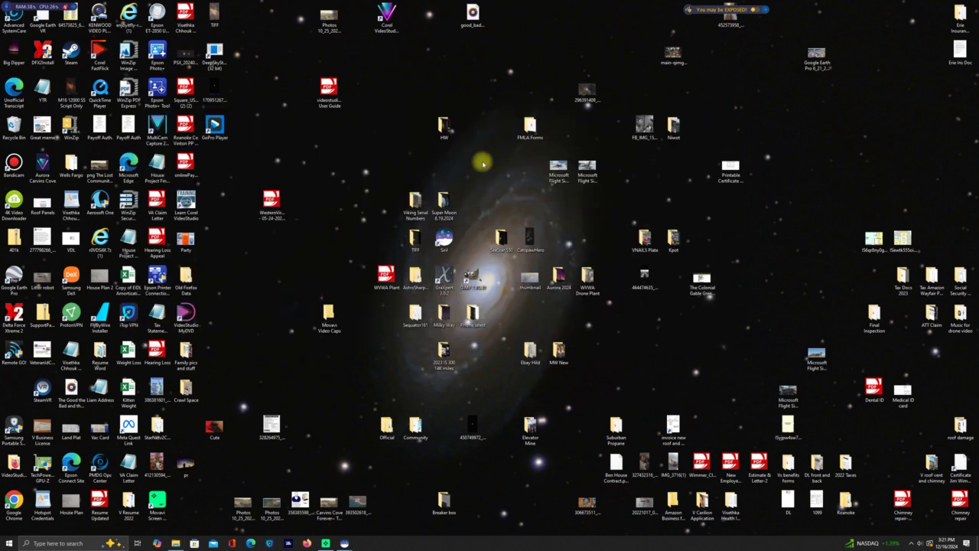
Step: Open the processed star mask and the original starmask M 78 TIFF from the desktop TIFF folder side by side
double_click(422, 240)
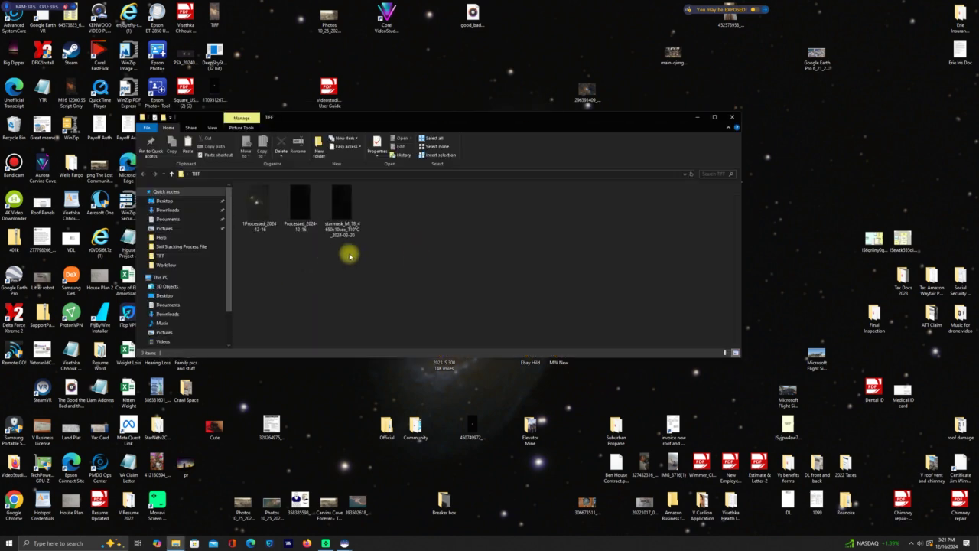
double_click(311, 207)
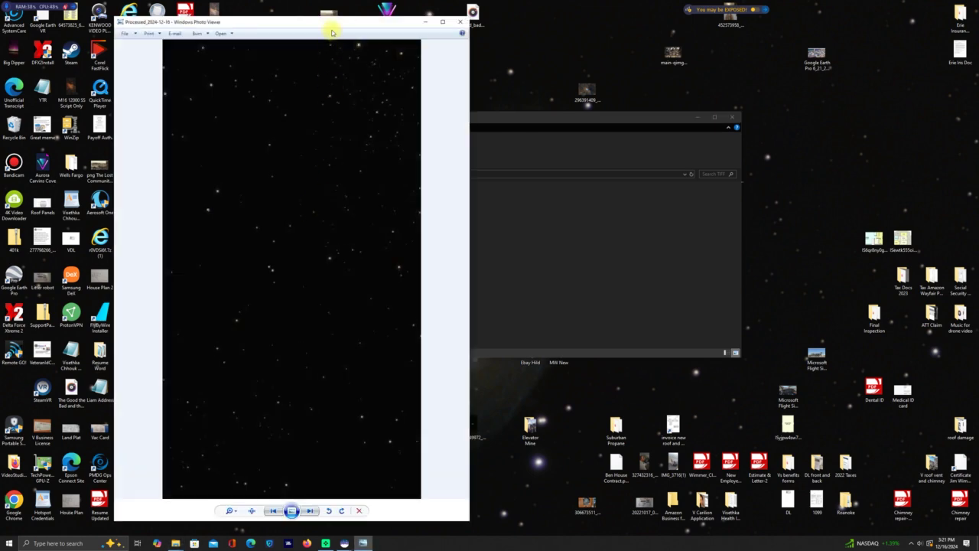
drag(332, 25, 184, 32)
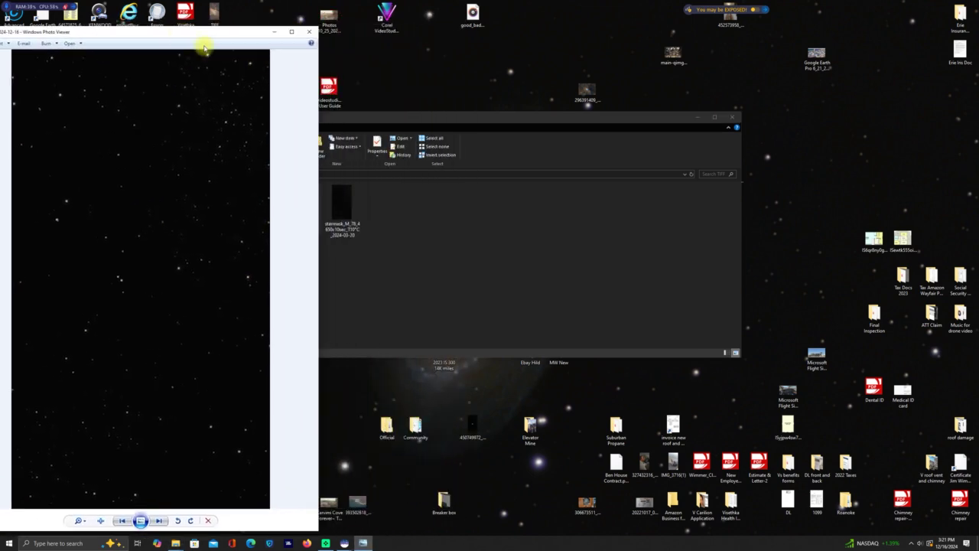
double_click(338, 196)
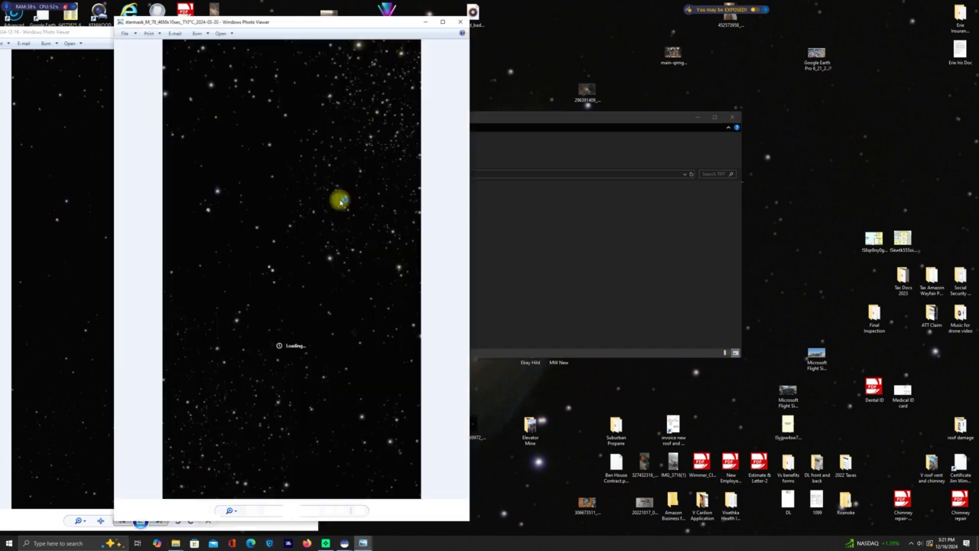
drag(302, 22, 574, 35)
click(291, 90)
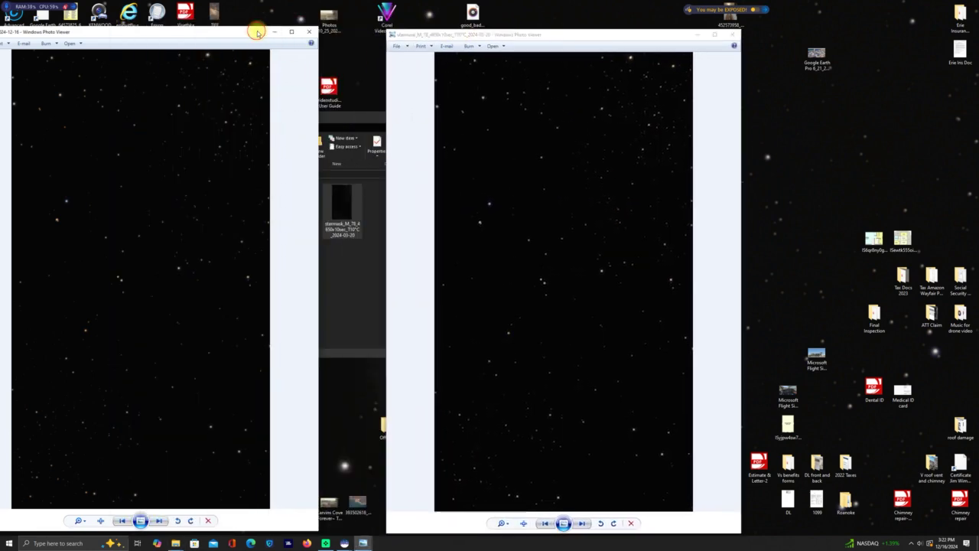
drag(258, 28, 373, 37)
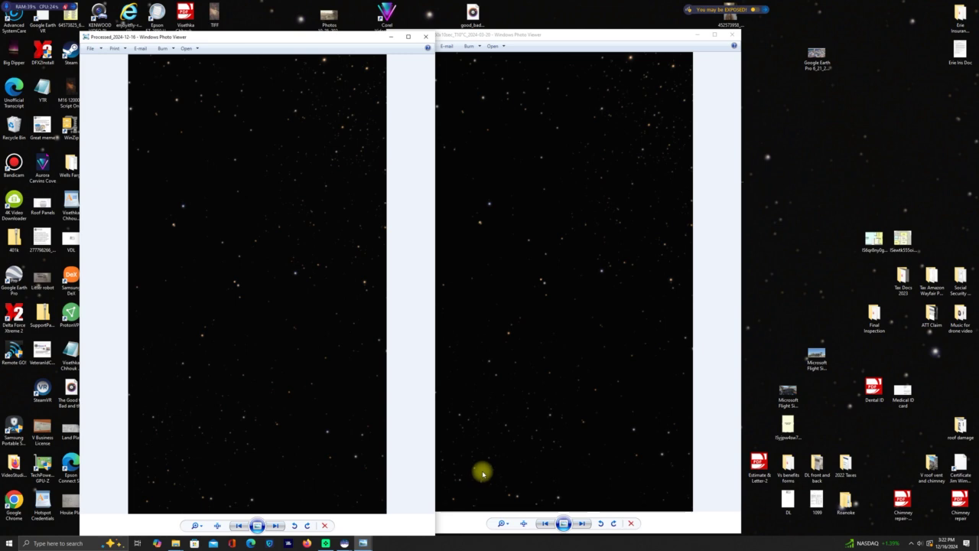
Step: Compare the stars in the processed and original star masks at matching magnification, and close both images
scroll(242, 274, up, 1)
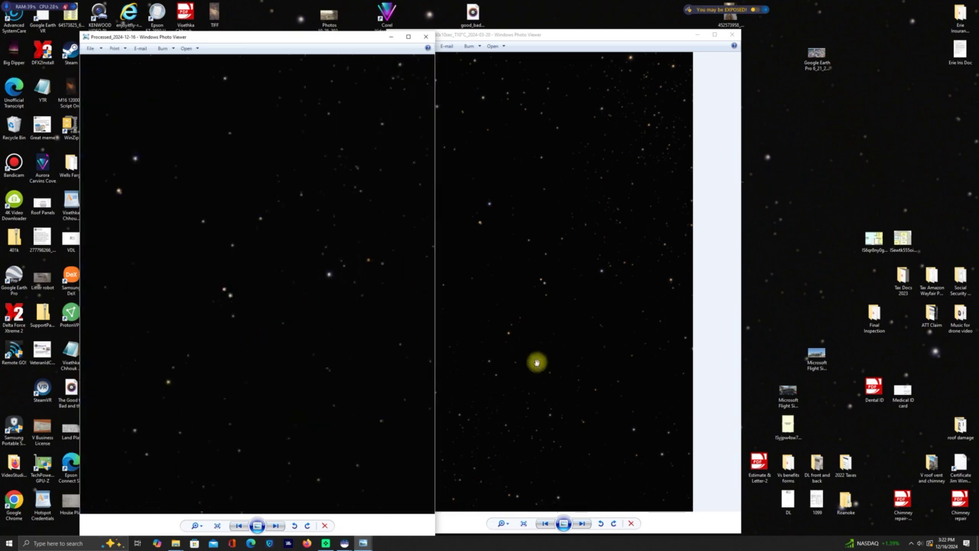
scroll(540, 352, up, 1)
click(558, 375)
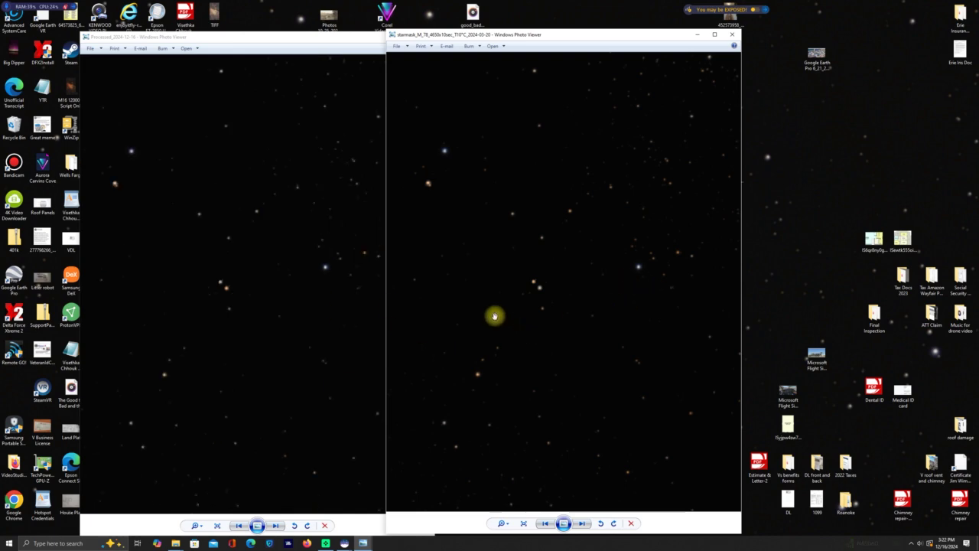
click(176, 162)
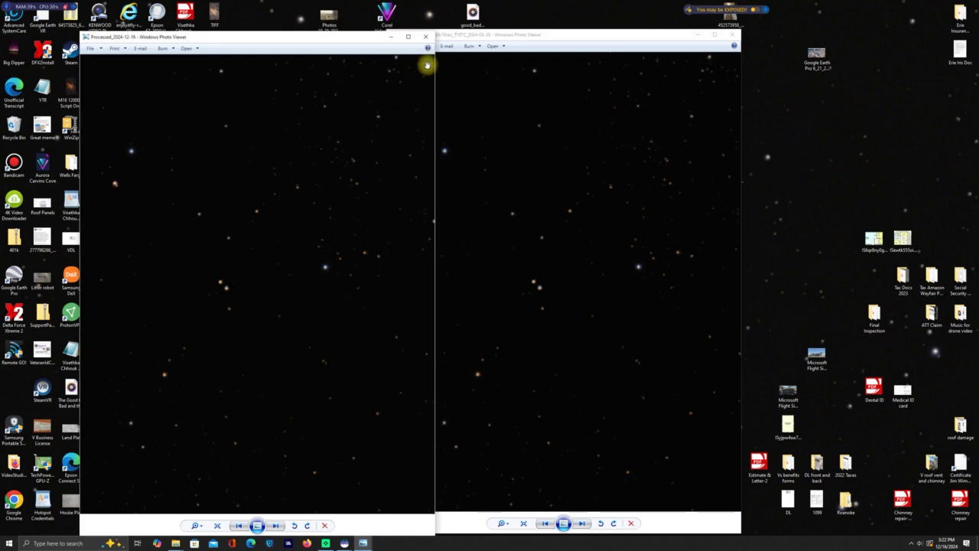
click(426, 36)
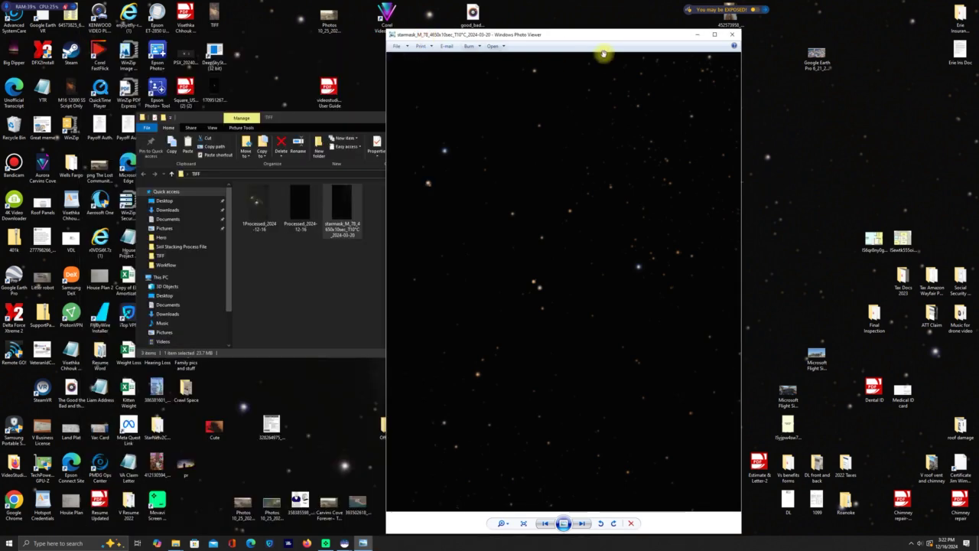
click(737, 35)
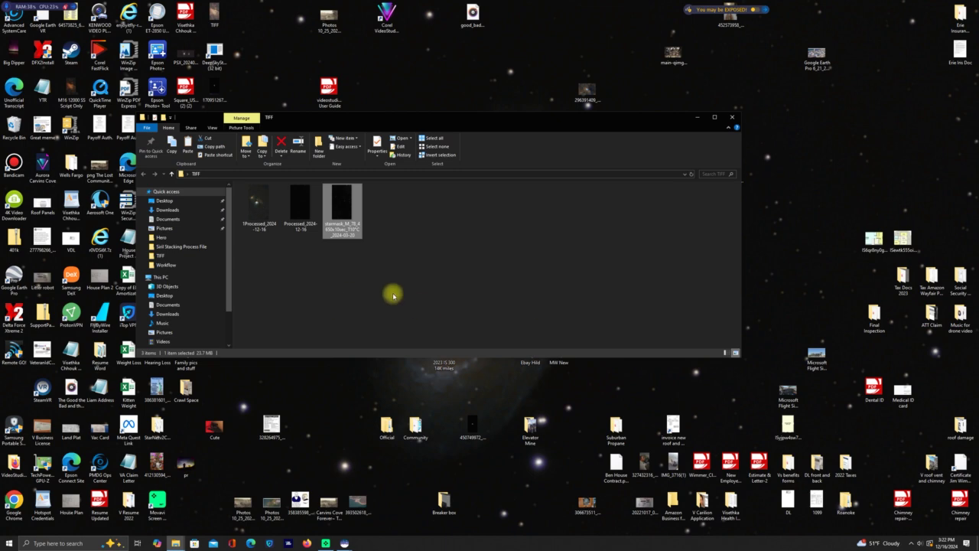
Step: Delete the original starmask M 78 TIFF from the TIFF folder and launch GIMP from the desktop
right_click(347, 205)
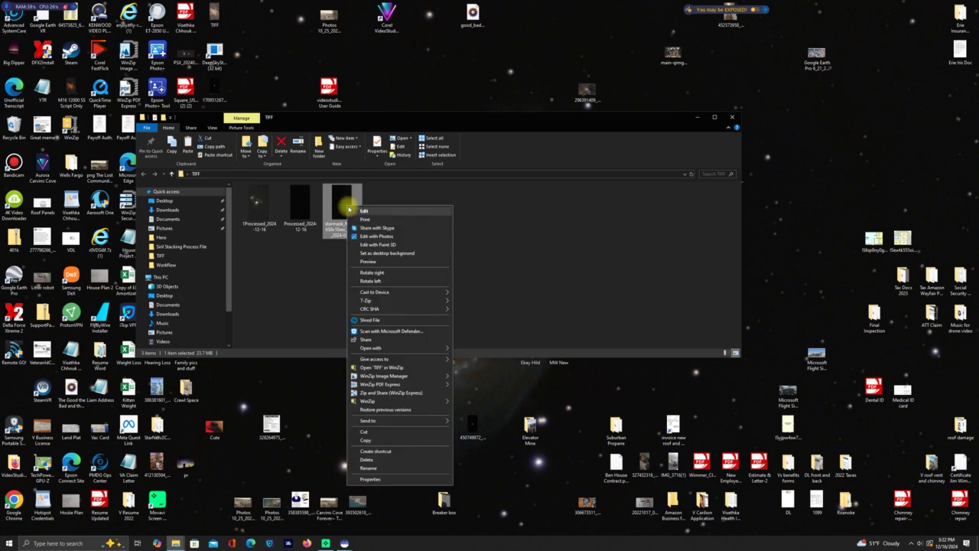
click(372, 459)
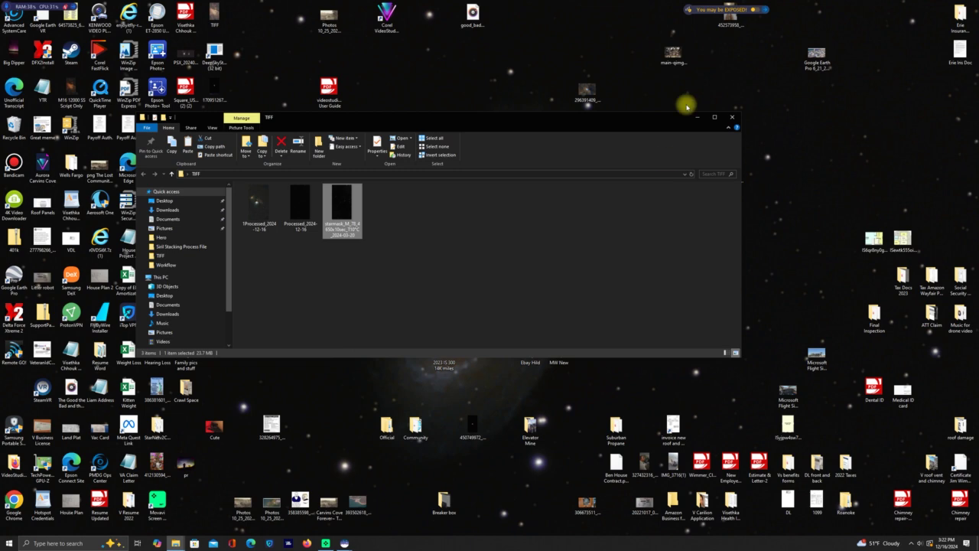
click(733, 117)
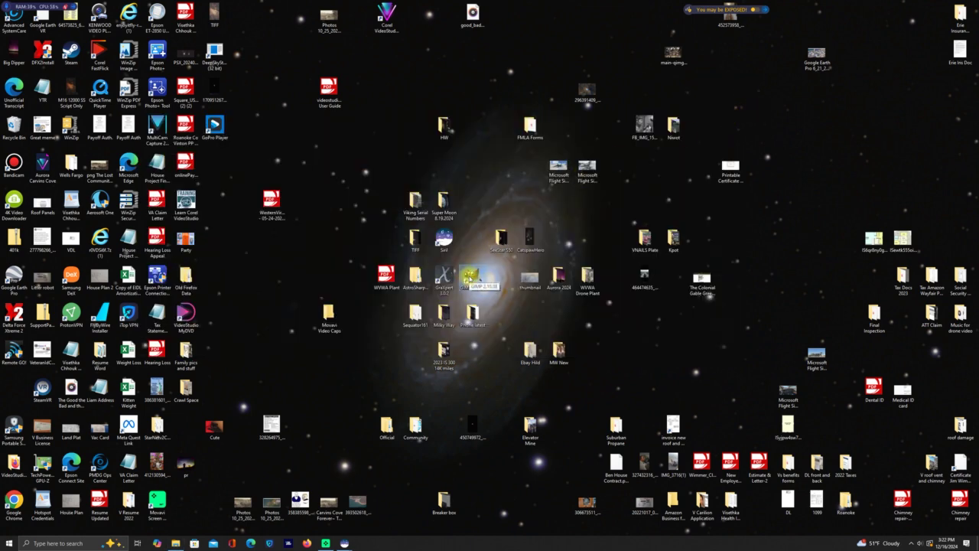
double_click(470, 277)
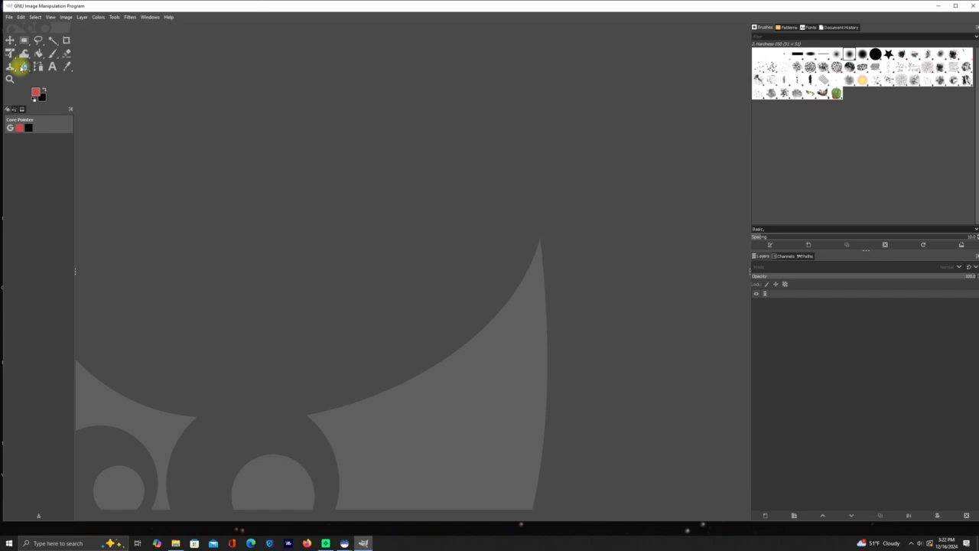
click(9, 17)
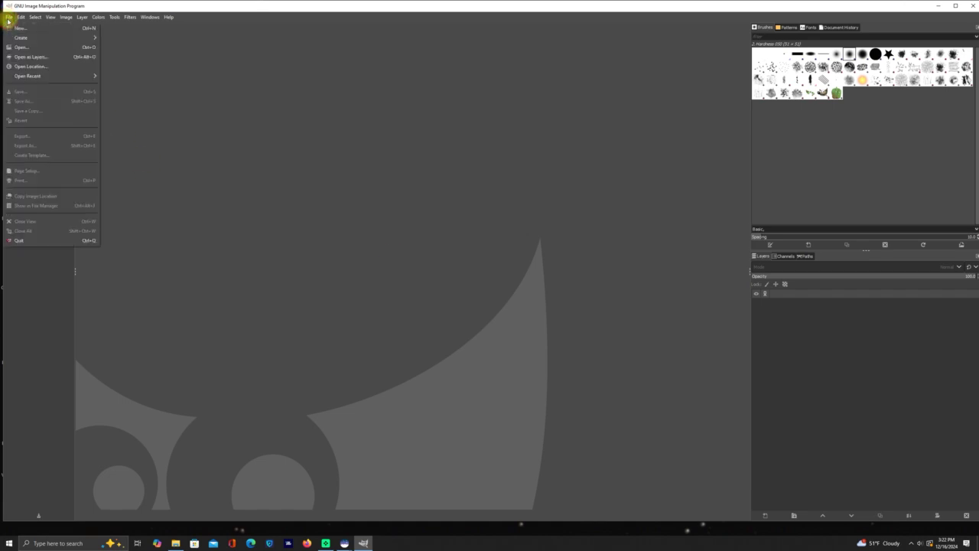
click(16, 55)
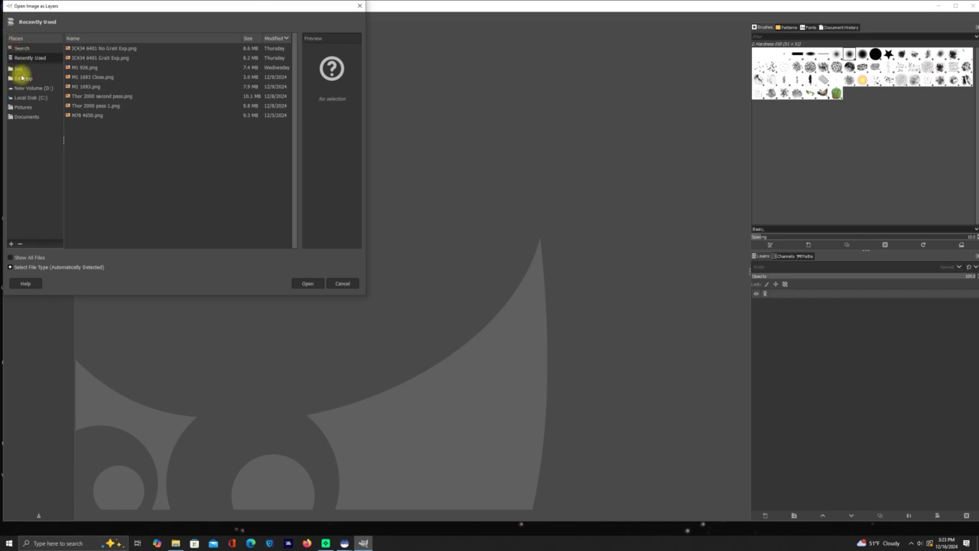
click(343, 285)
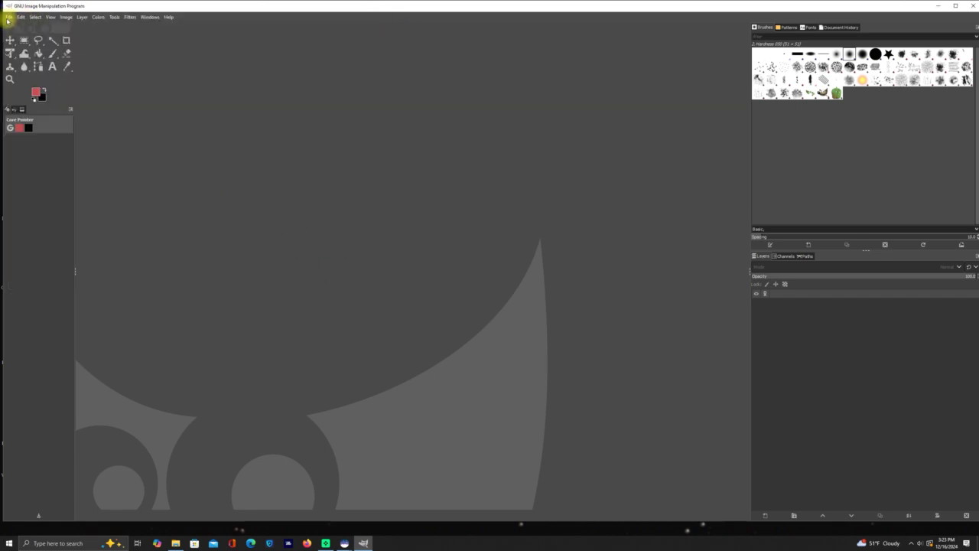
Step: Open the starless image 1Processed_2024-12-16.tif from the desktop TIFF folder in GIMP
click(9, 17)
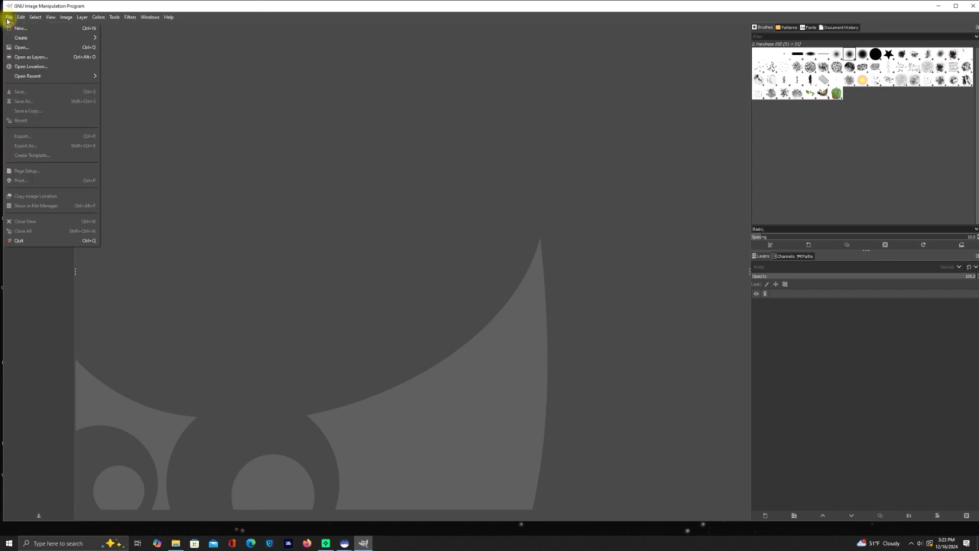
click(18, 47)
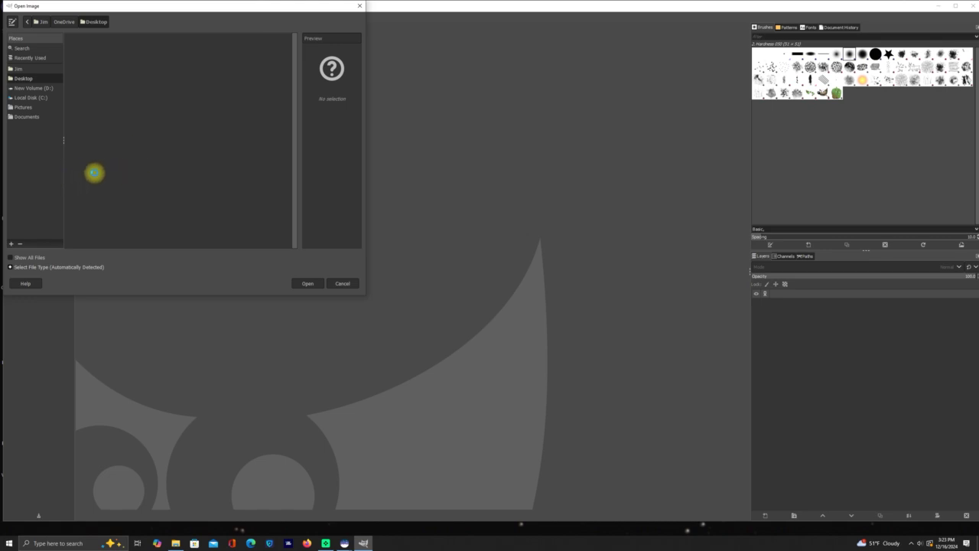
scroll(81, 196, down, 5)
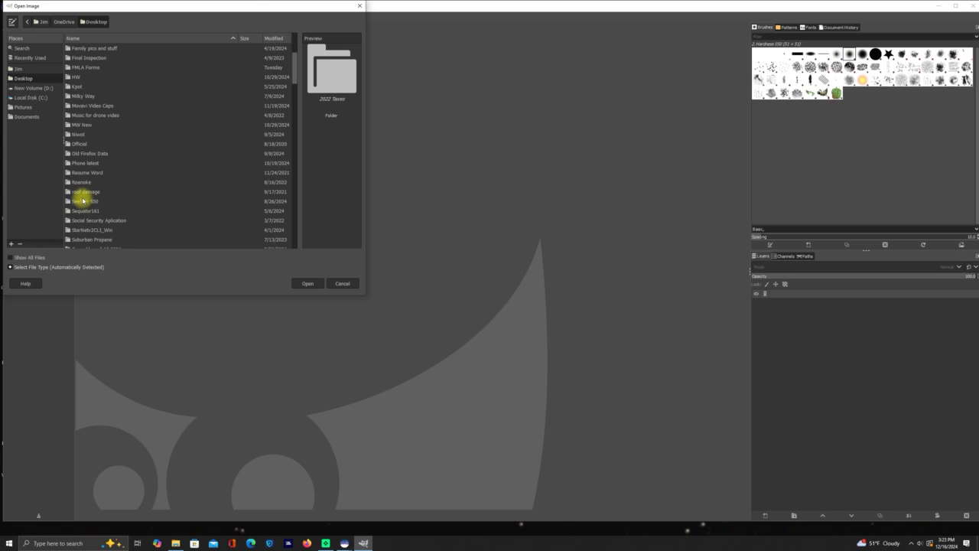
double_click(84, 204)
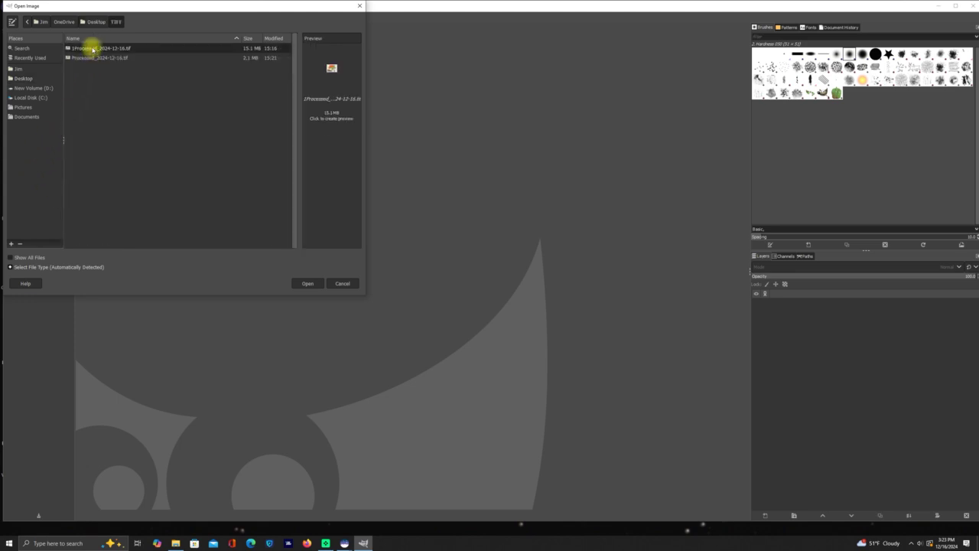
double_click(92, 48)
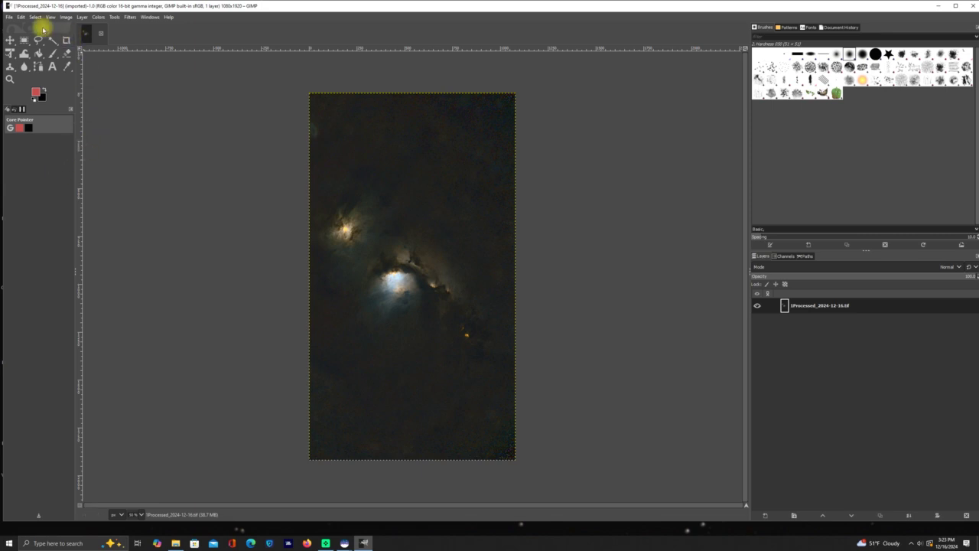
Step: Adjust the starless image's saturation to a scale of about 0.97, keeping the Replace blending mode and full opacity
click(52, 18)
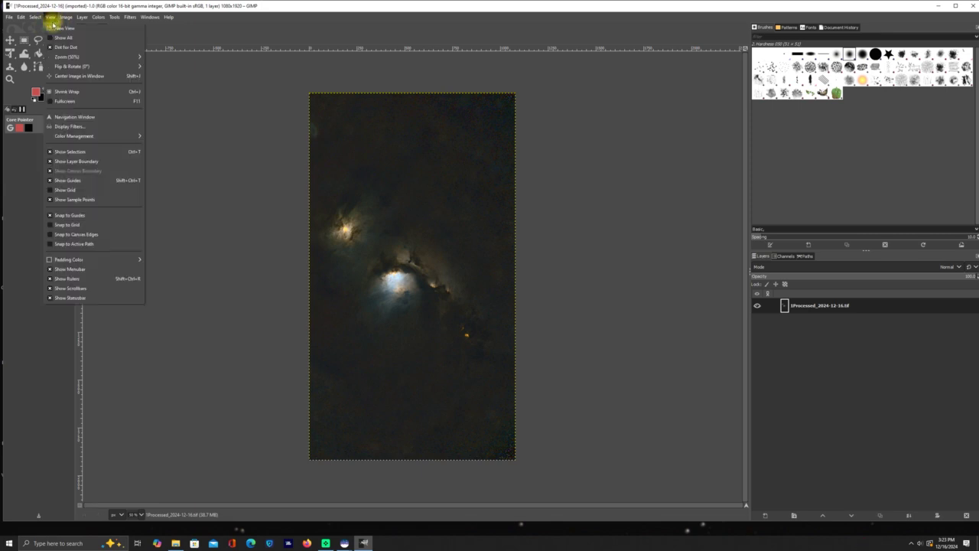
mouse_move(62, 57)
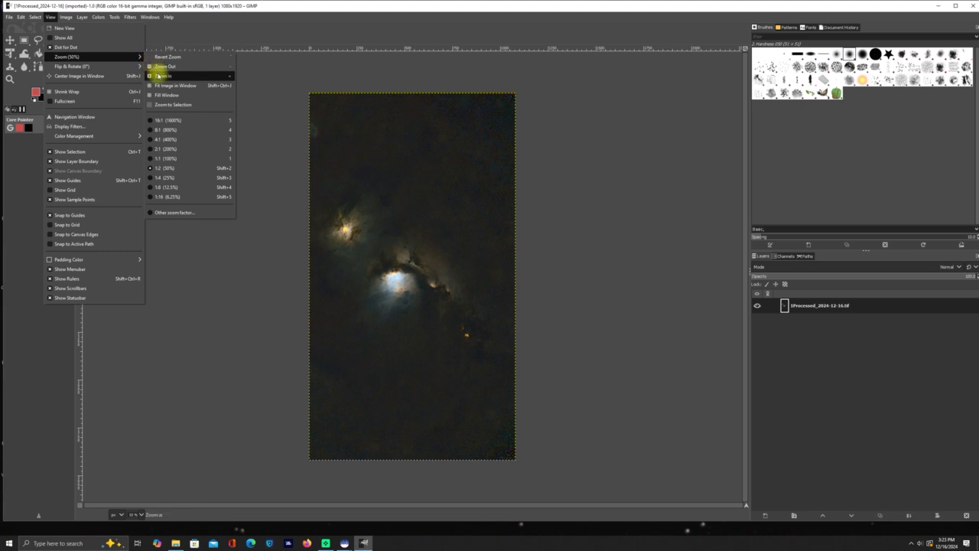
click(160, 95)
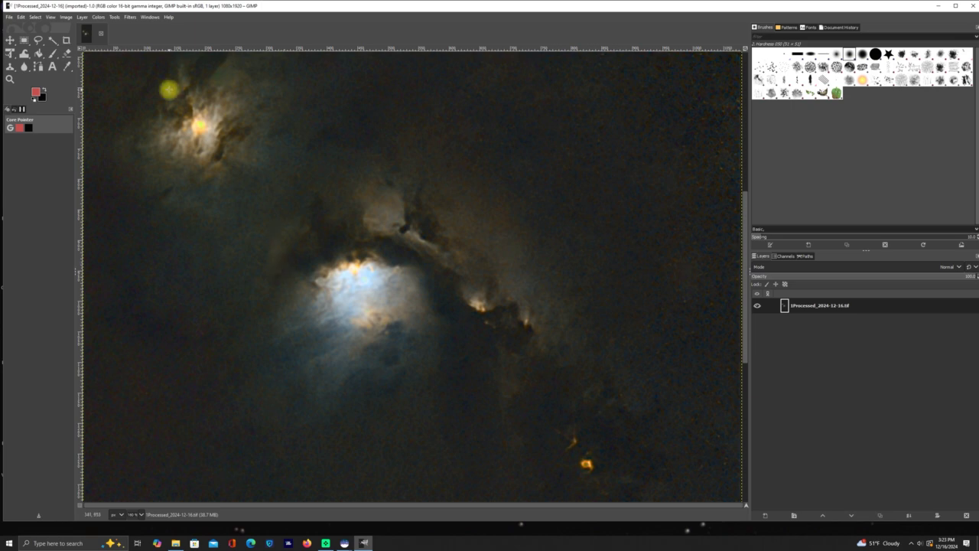
click(99, 17)
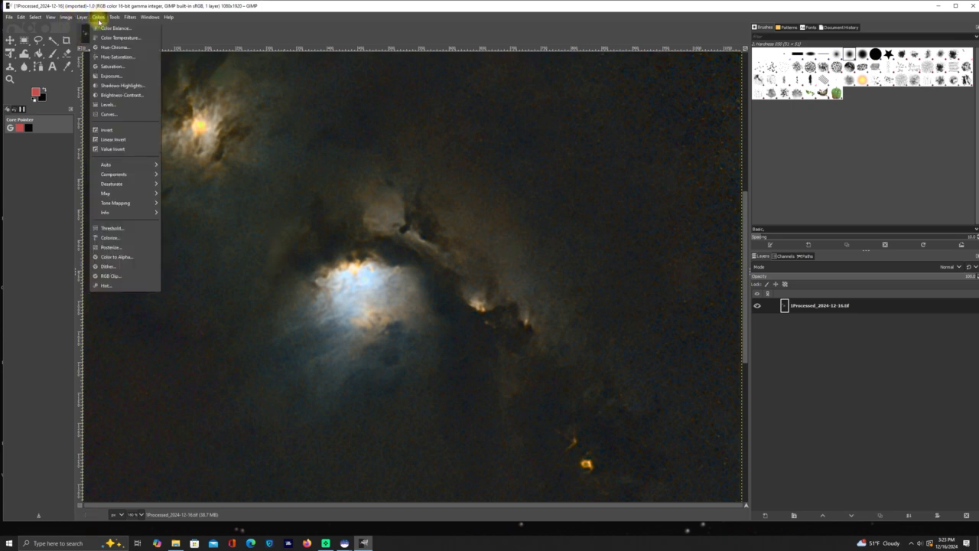
click(113, 66)
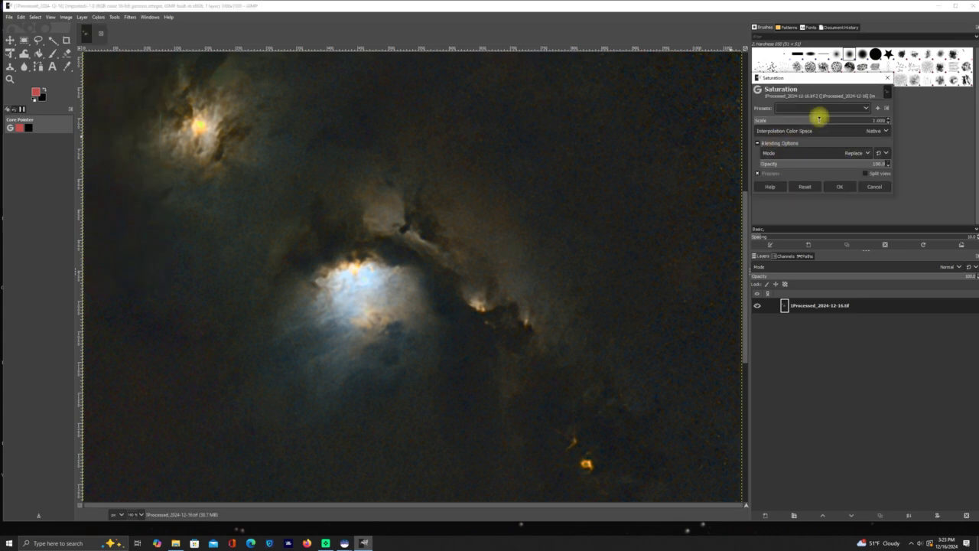
drag(819, 119, 833, 139)
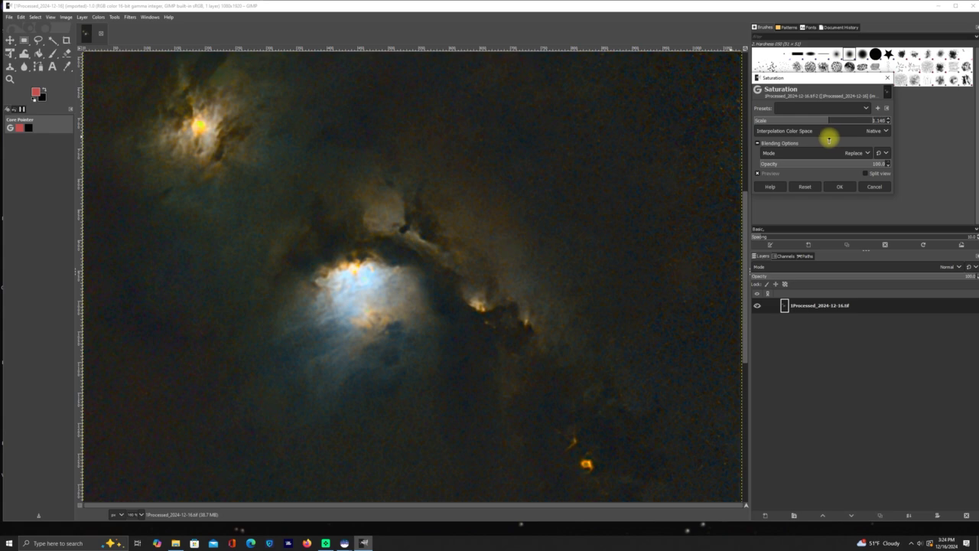
drag(829, 140, 817, 138)
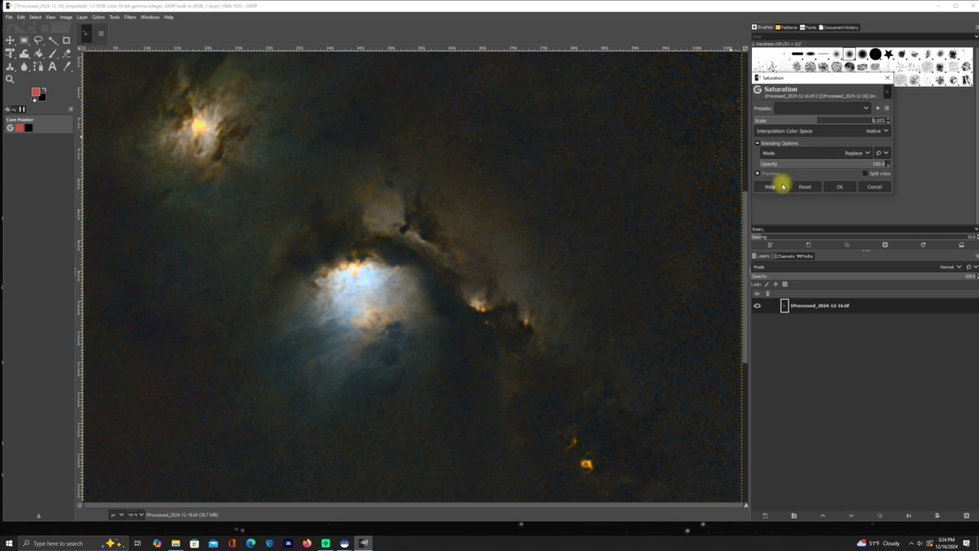
click(842, 187)
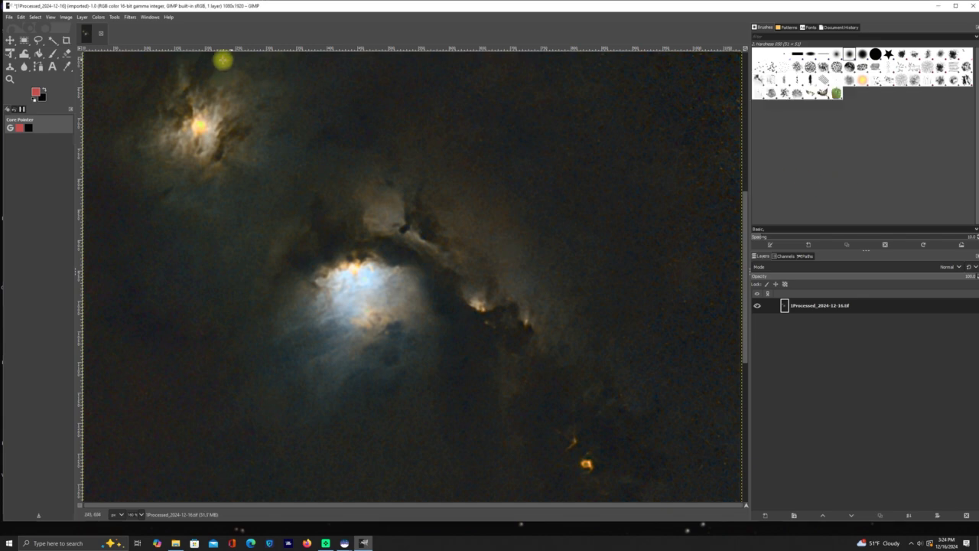
click(130, 16)
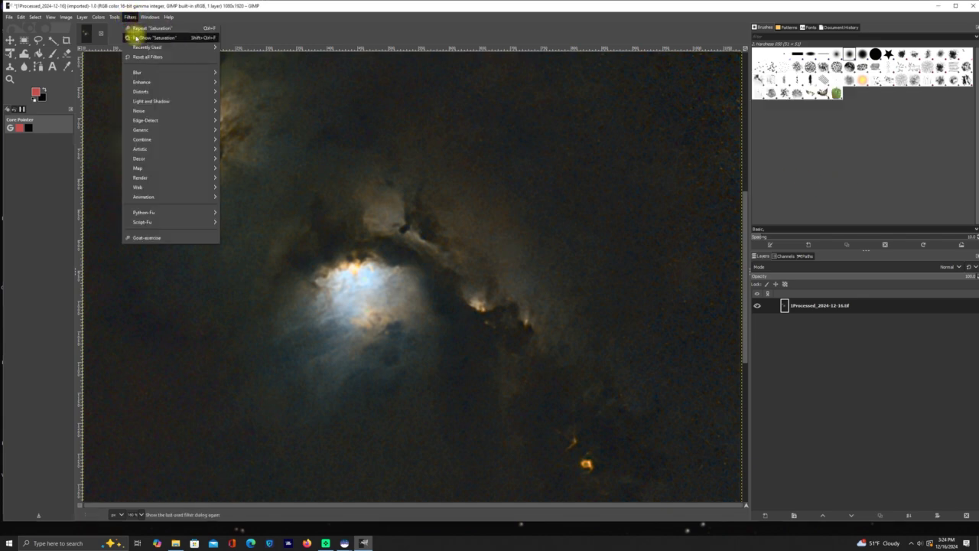
mouse_move(139, 82)
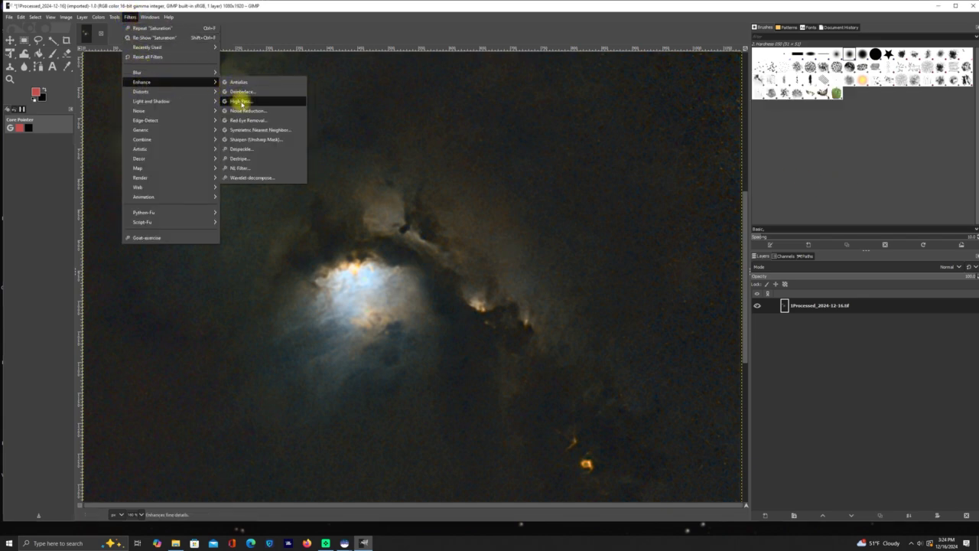
click(262, 140)
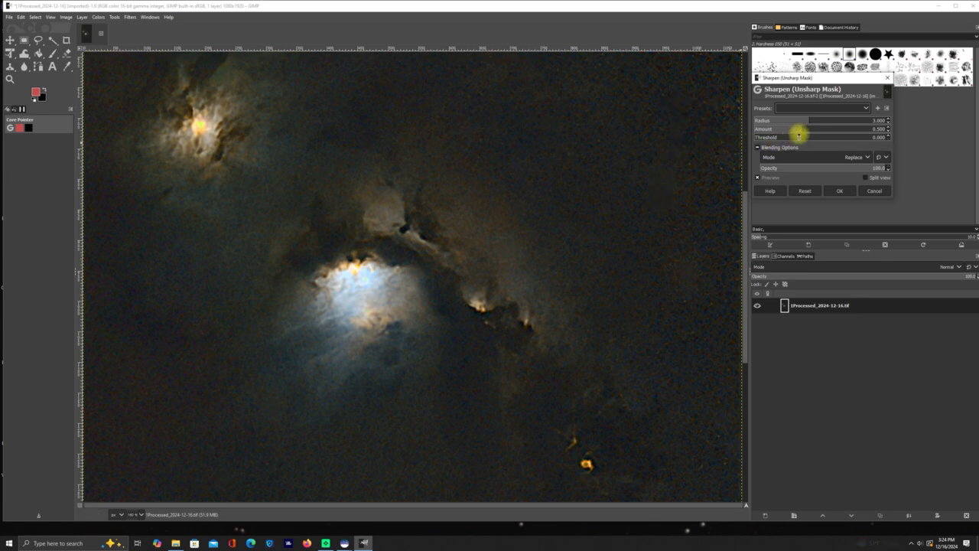
drag(799, 127, 756, 134)
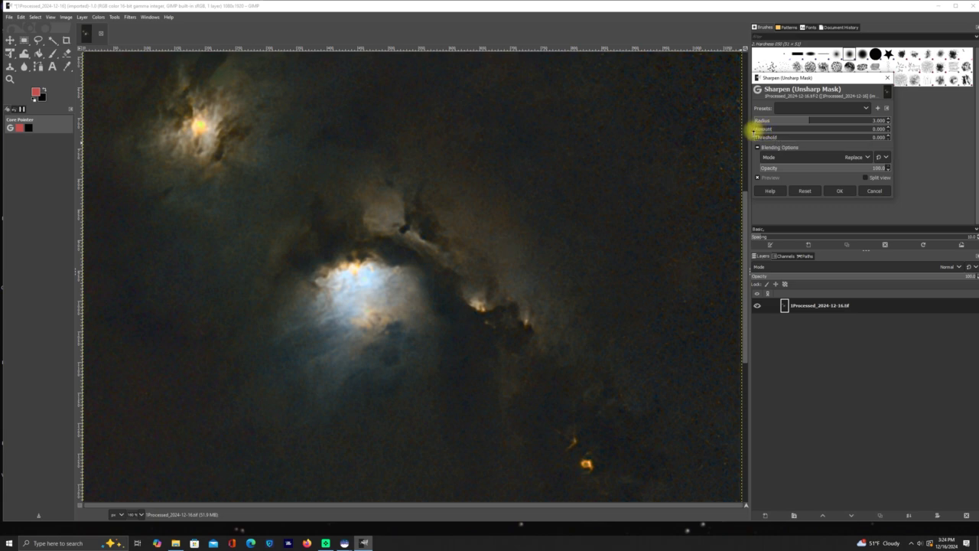
mouse_move(749, 130)
mouse_down()
mouse_move(804, 131)
mouse_move(769, 131)
mouse_up()
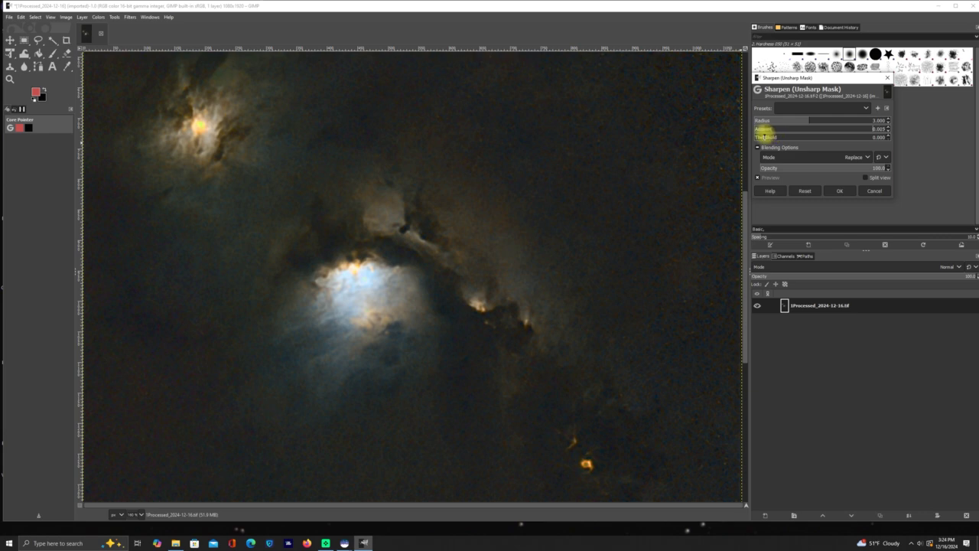
drag(760, 133, 756, 137)
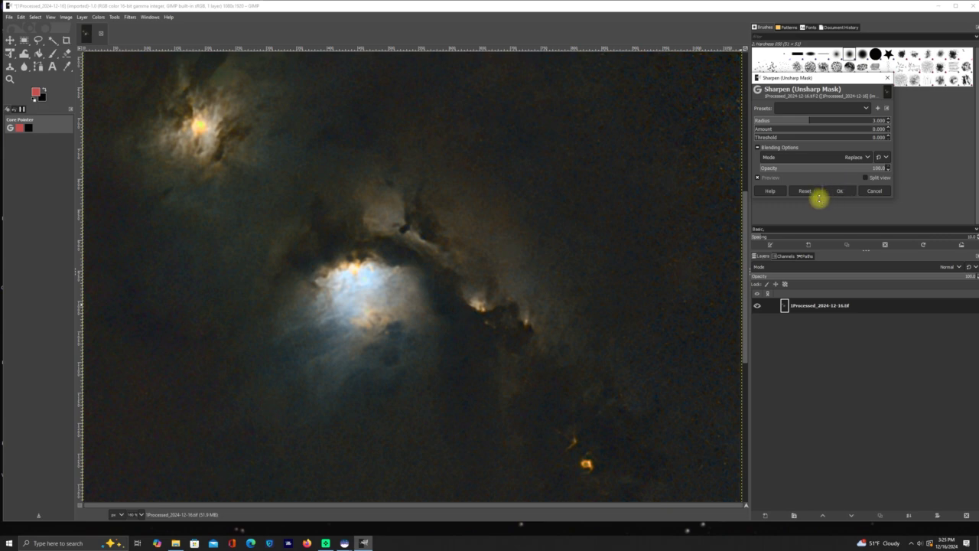
click(869, 191)
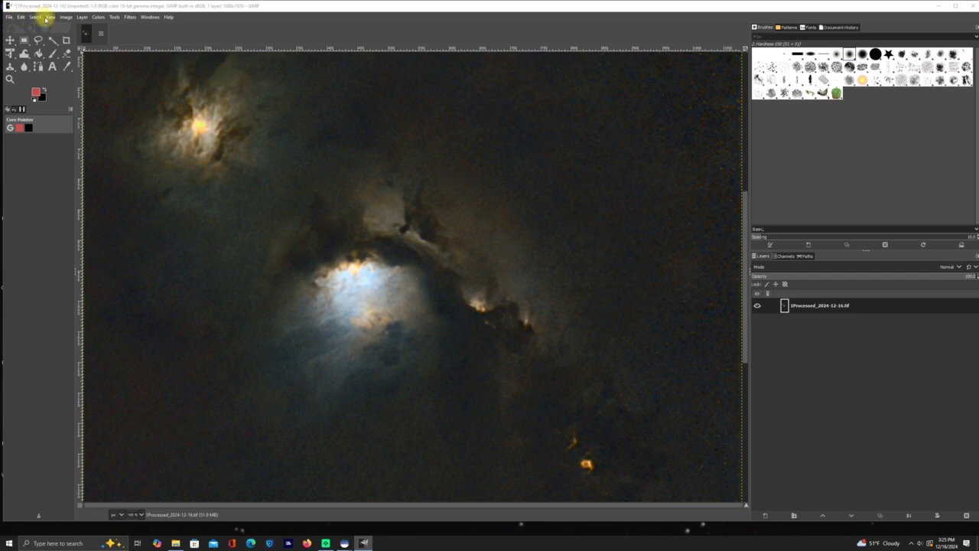
Step: Set up an export of the starless image with the Flexible Image Transport System file type, as 1Processed_2024-12-16.fit
click(49, 17)
mouse_move(61, 57)
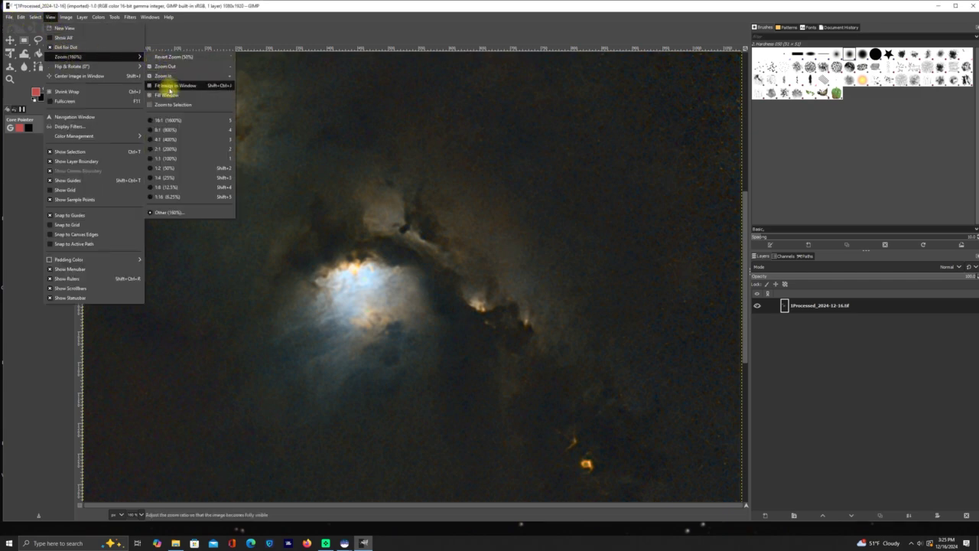
click(170, 85)
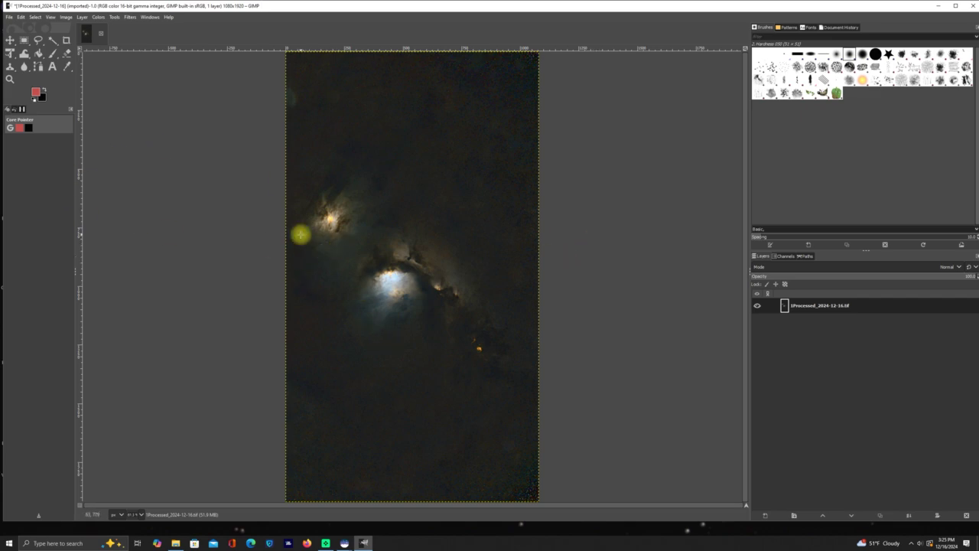
click(10, 16)
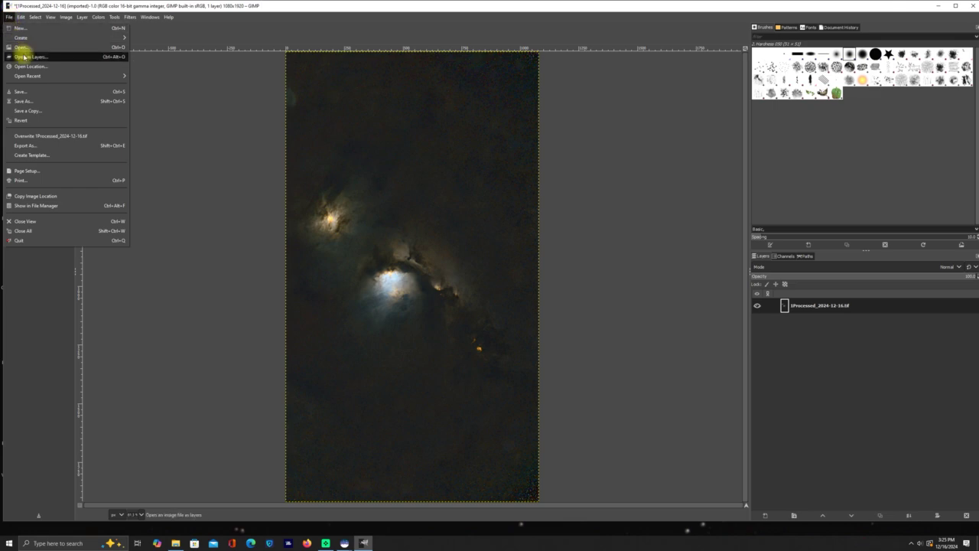
click(32, 145)
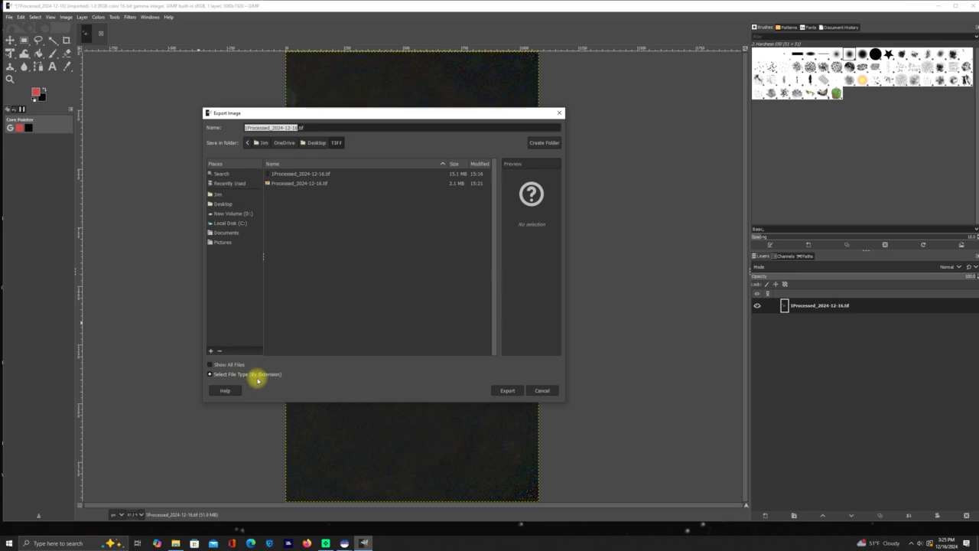
click(260, 374)
scroll(266, 354, down, 3)
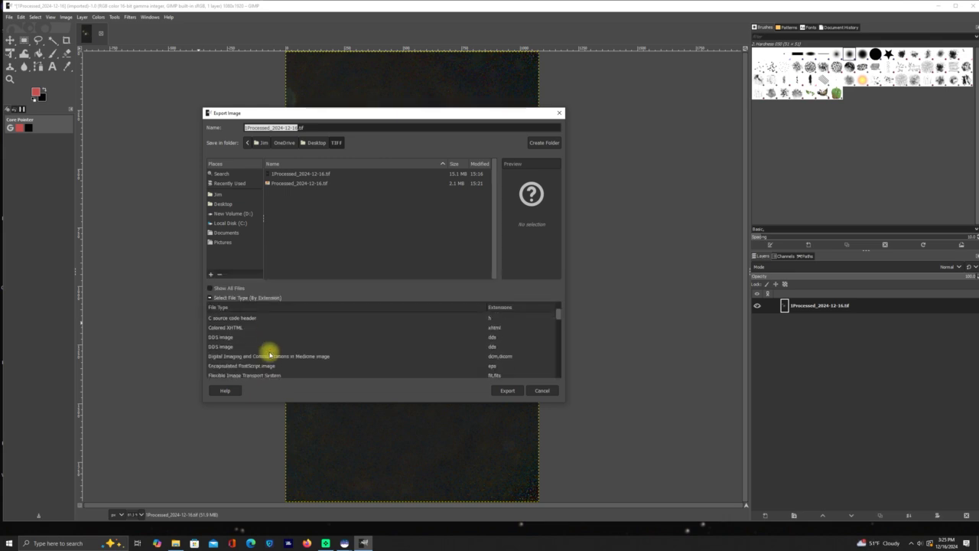
scroll(271, 353, down, 1)
click(267, 355)
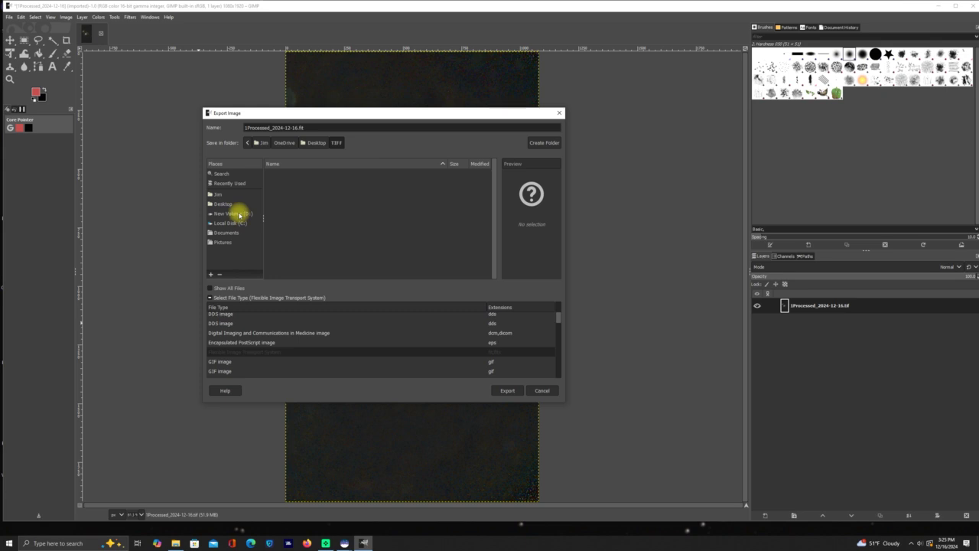
Step: Export the starless FIT file into the Siril Stacking Process File folder on New Volume (D:)
click(239, 214)
scroll(322, 230, down, 2)
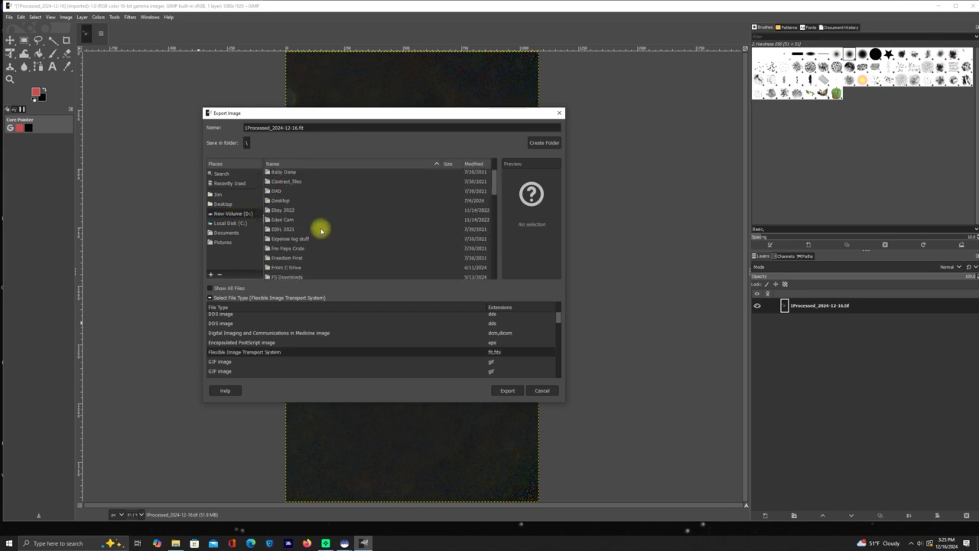
scroll(323, 231, down, 6)
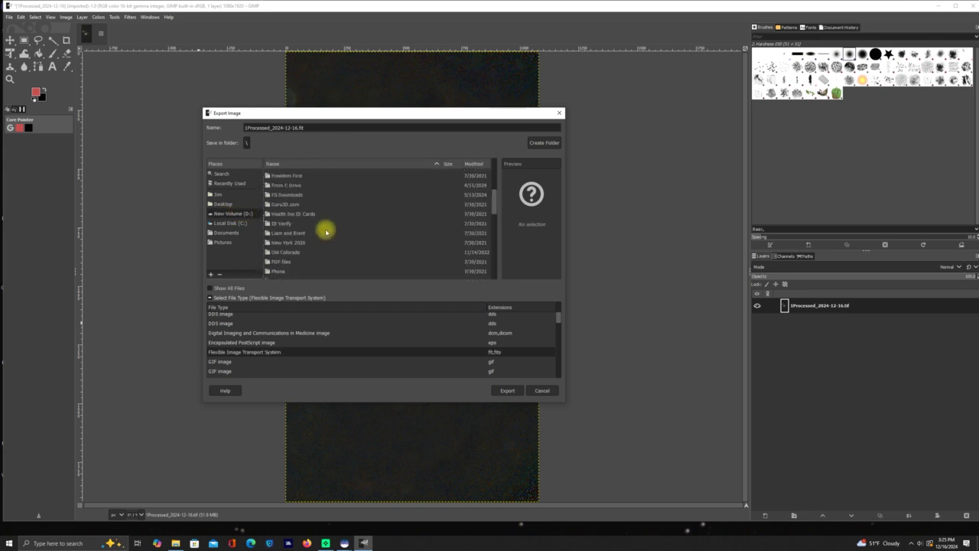
scroll(325, 231, down, 6)
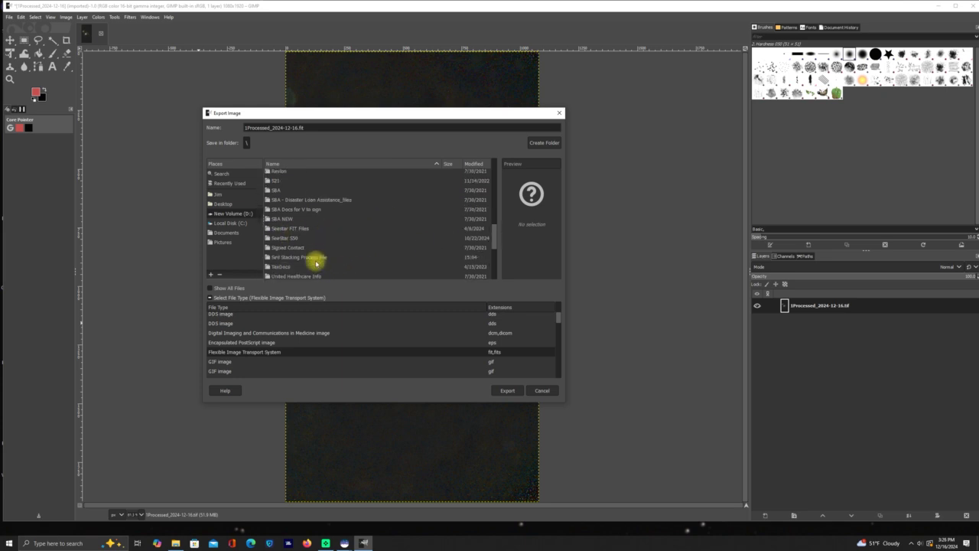
double_click(316, 260)
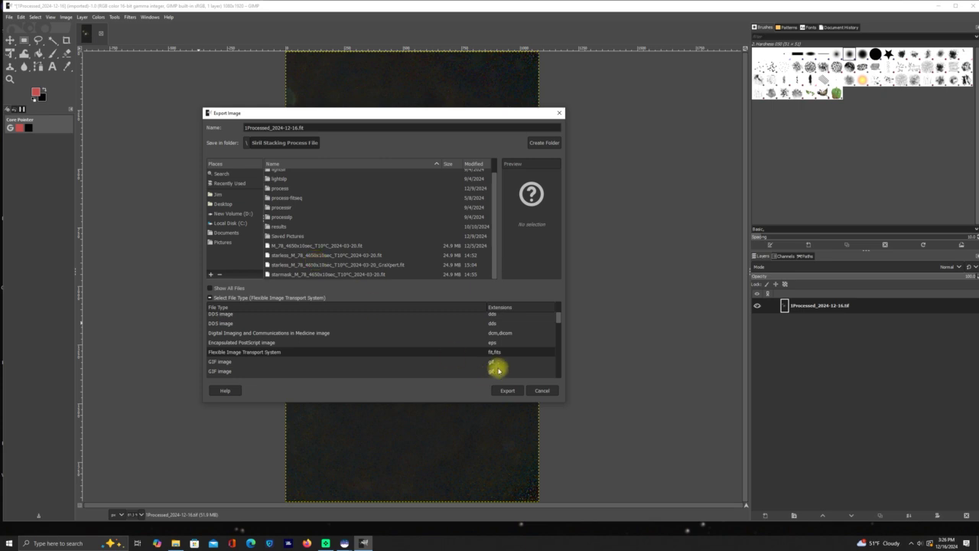
click(509, 390)
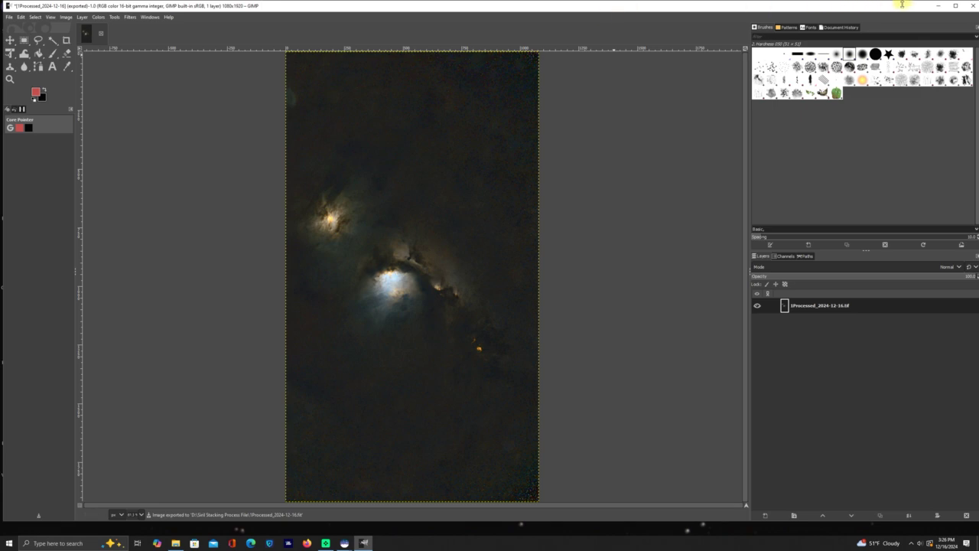
Step: Quit GIMP, discarding the unsaved changes, and relaunch it from the desktop
click(973, 6)
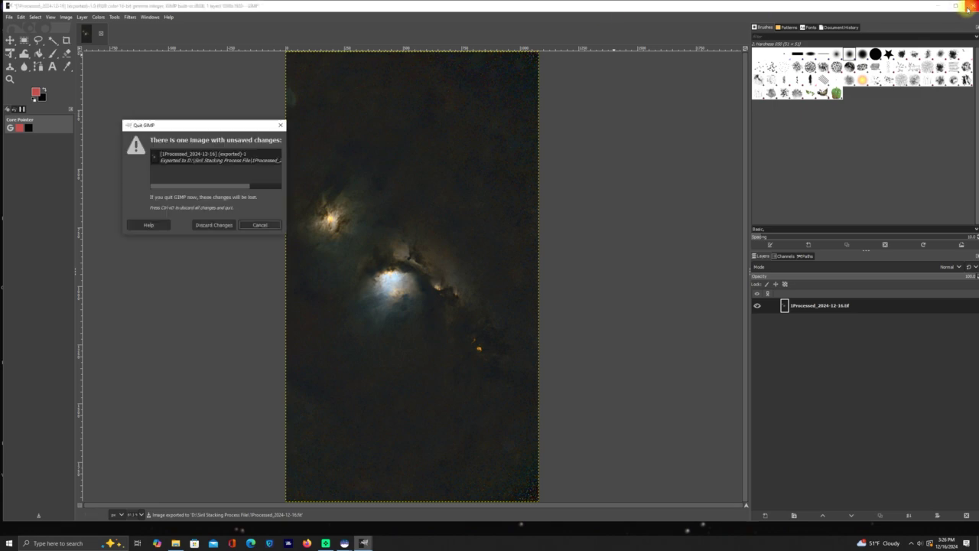
click(203, 223)
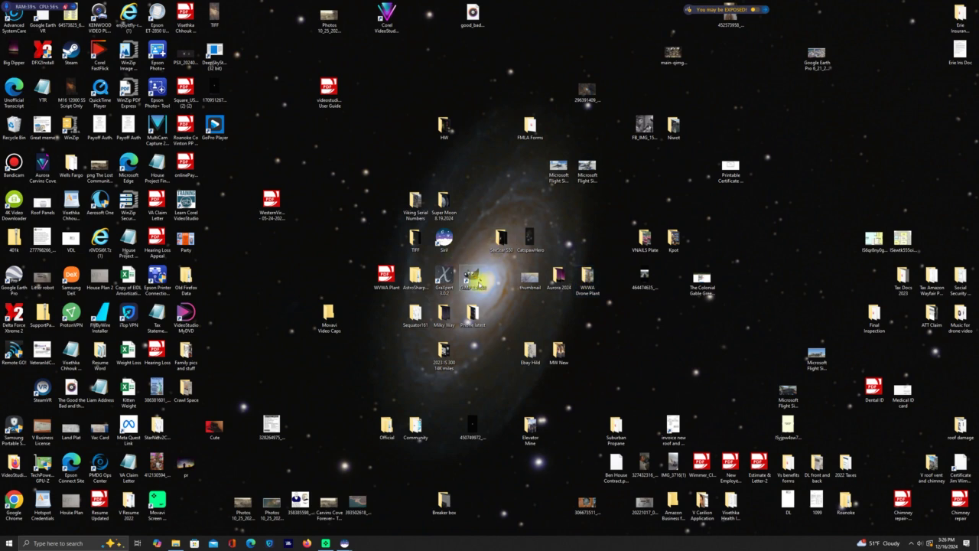
double_click(481, 284)
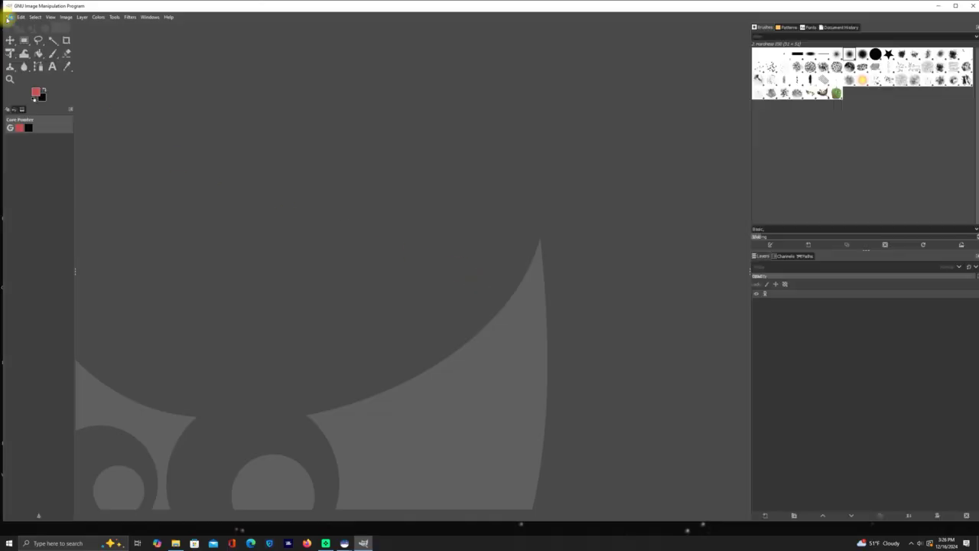
Step: Open the star mask image Processed_2024-12-16.tif from the desktop TIFF folder
click(9, 21)
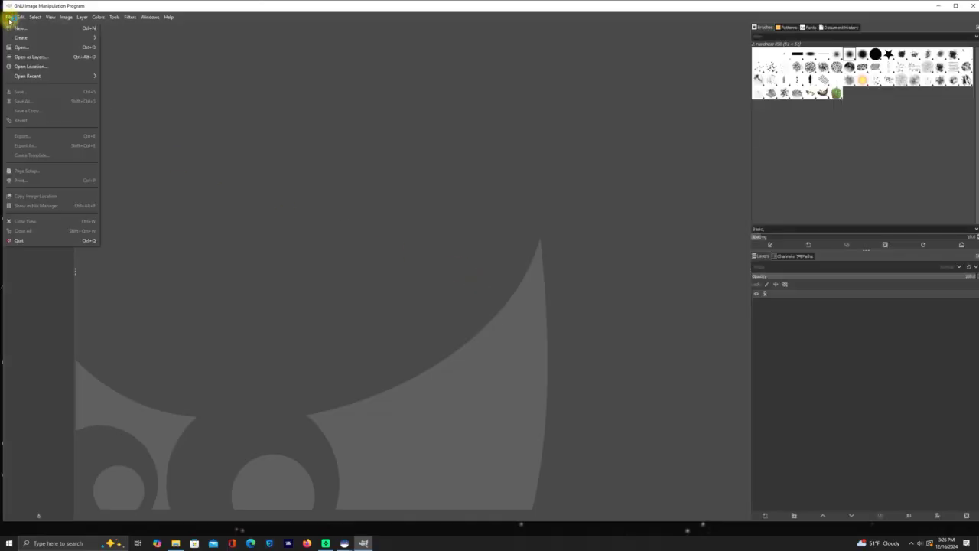
click(18, 38)
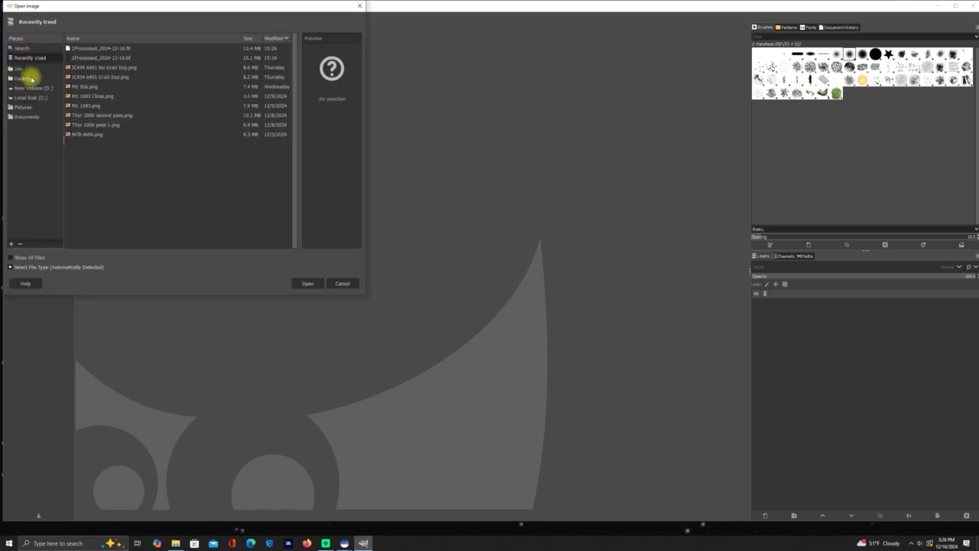
click(24, 78)
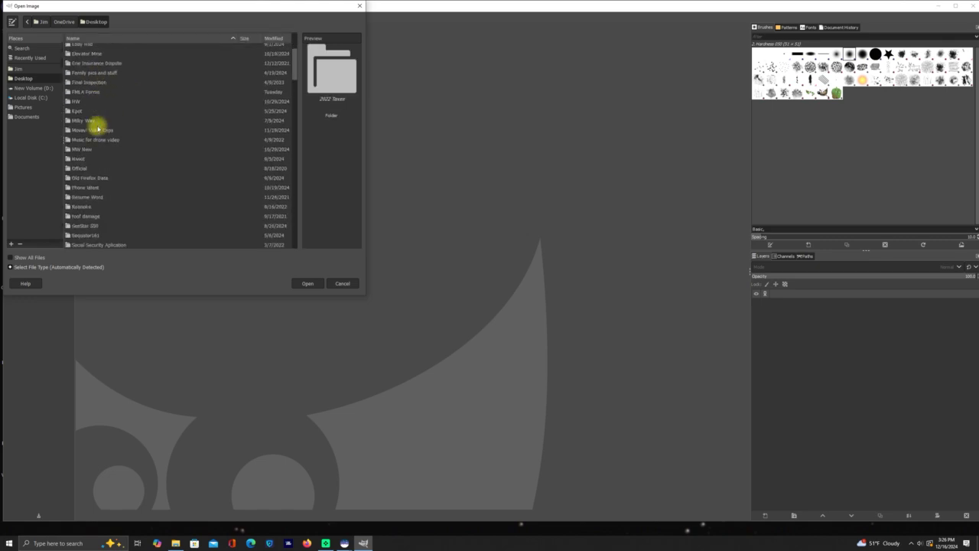
scroll(98, 126, down, 3)
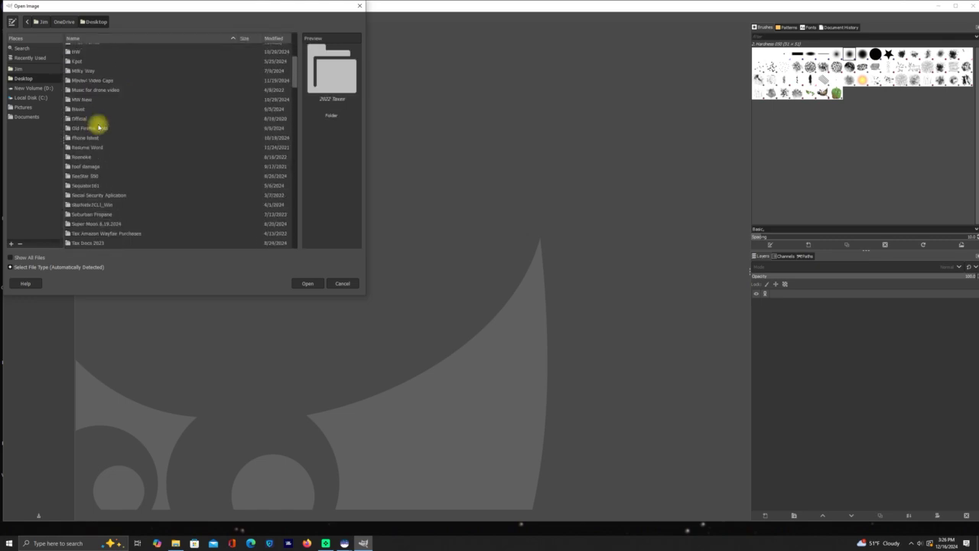
scroll(98, 126, down, 5)
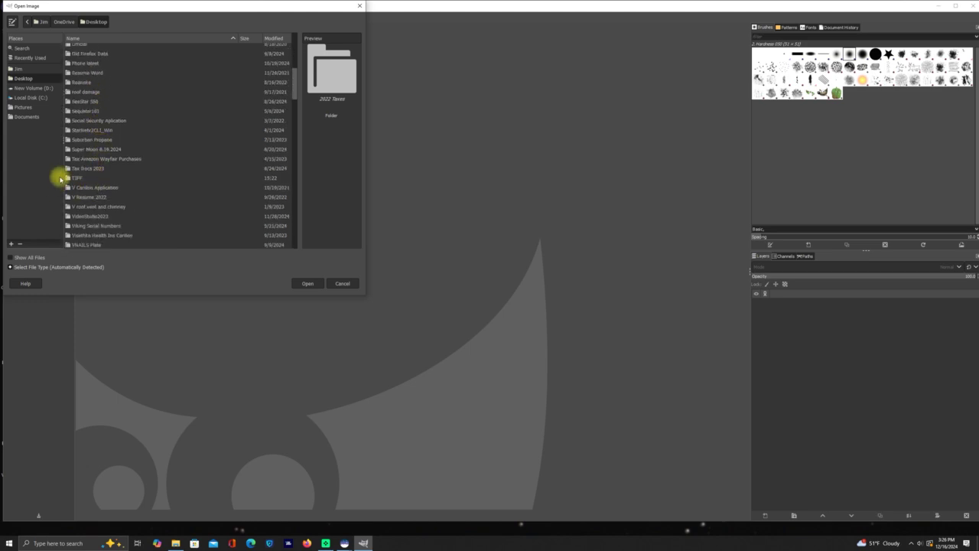
double_click(68, 178)
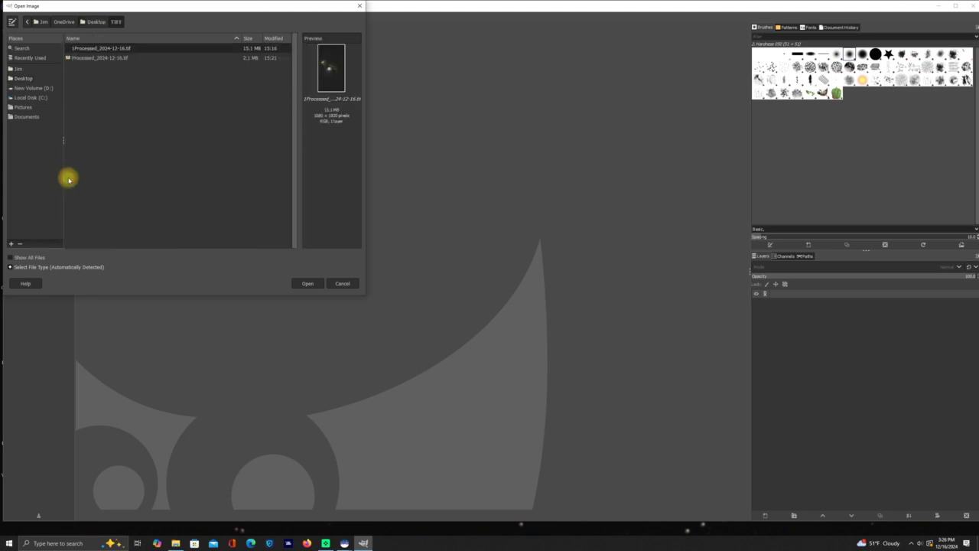
double_click(93, 59)
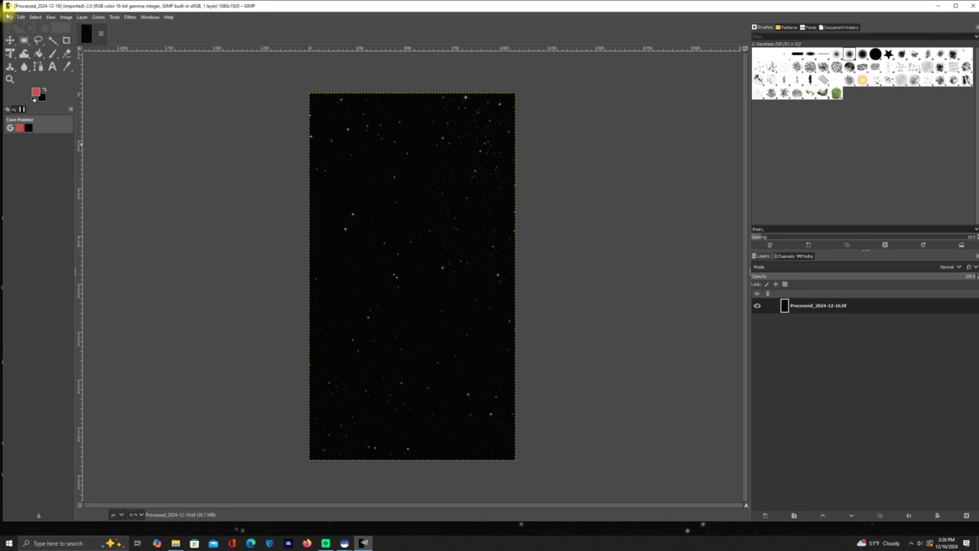
Step: Set up an export of the star mask with the Flexible Image Transport System file type, as Processed_2024-12-16.fit
click(9, 19)
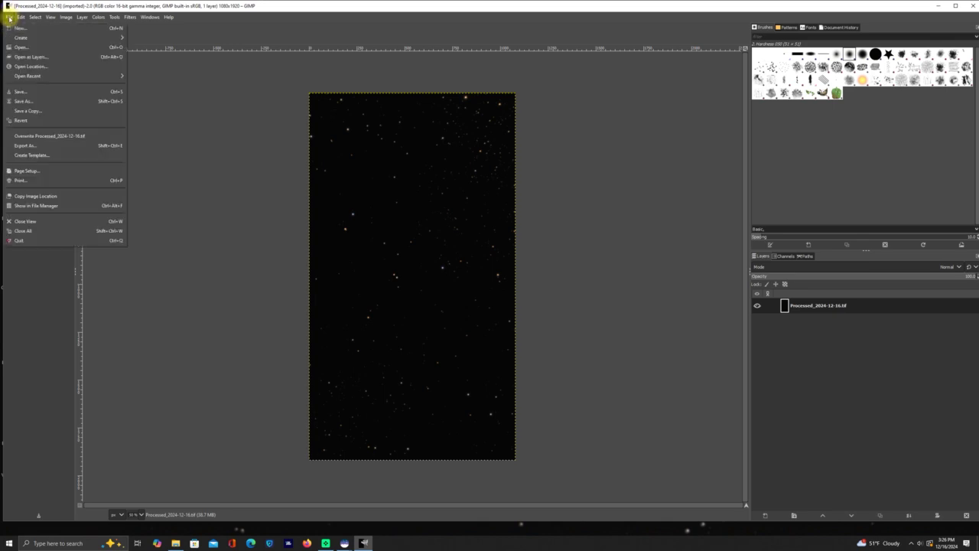
click(25, 146)
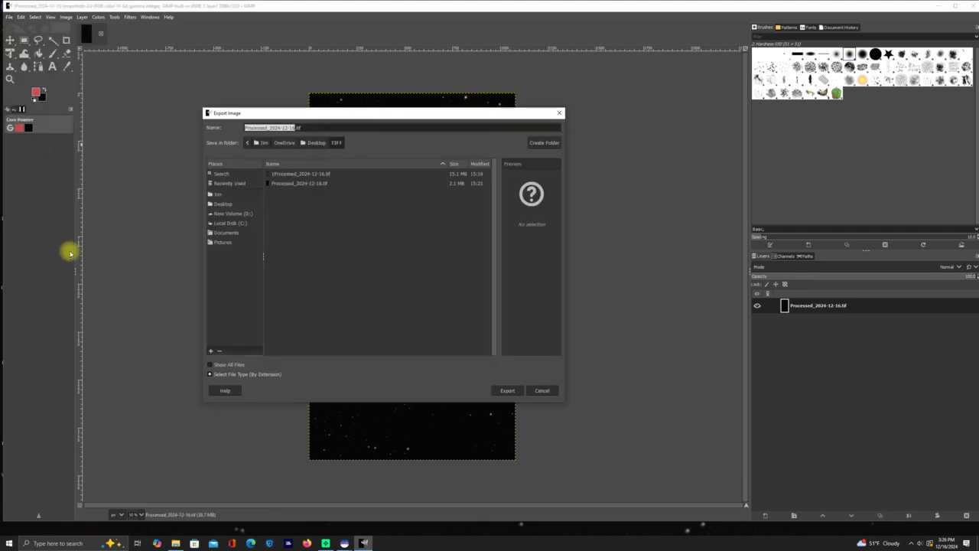
click(282, 375)
scroll(247, 367, down, 4)
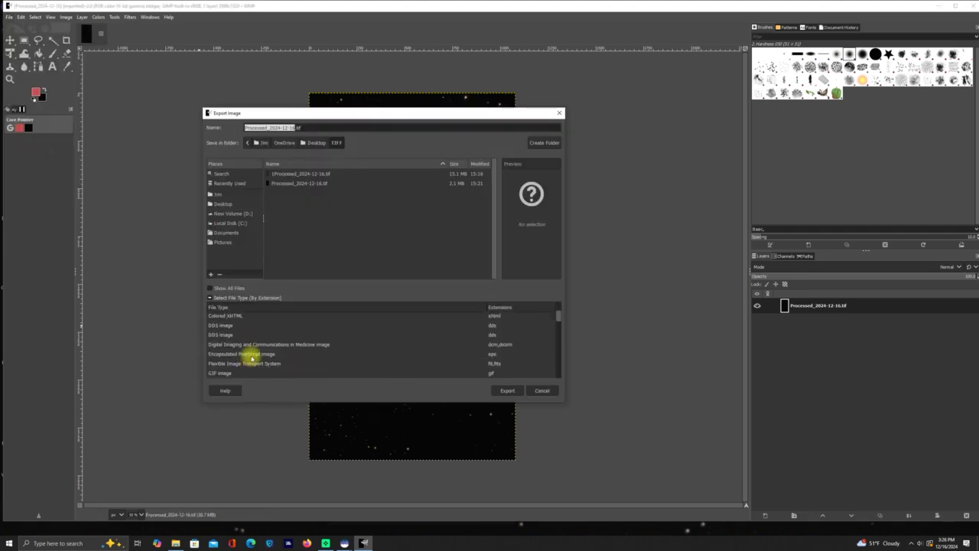
scroll(252, 358, down, 1)
click(255, 353)
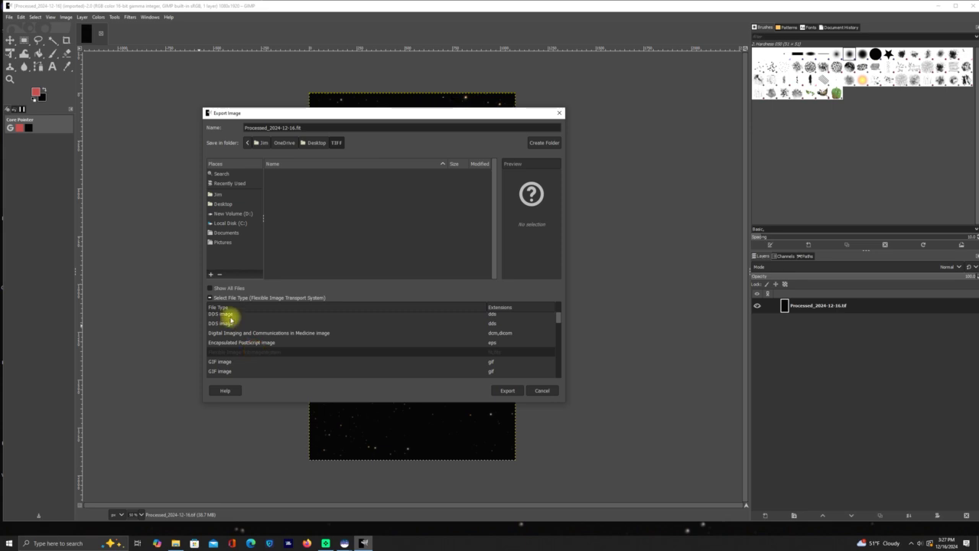
Step: Export the star mask FIT file into the Siril Stacking Process File folder on New Volume (D:)
click(241, 216)
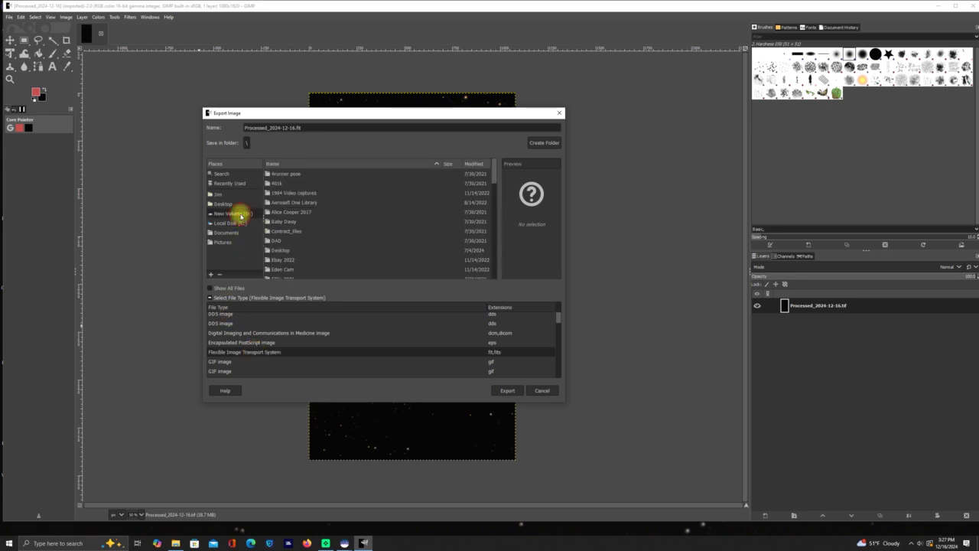
scroll(394, 230, down, 2)
scroll(396, 230, down, 6)
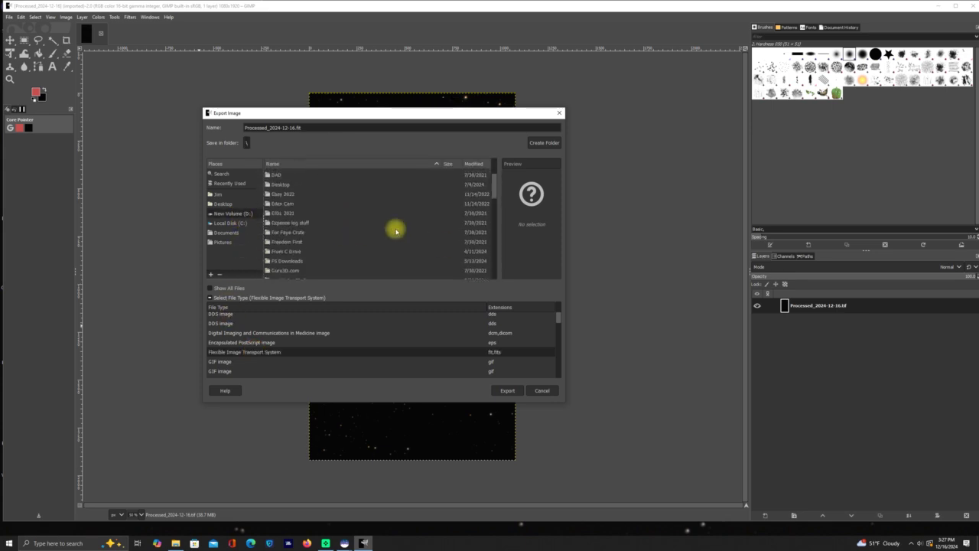
scroll(391, 228, down, 3)
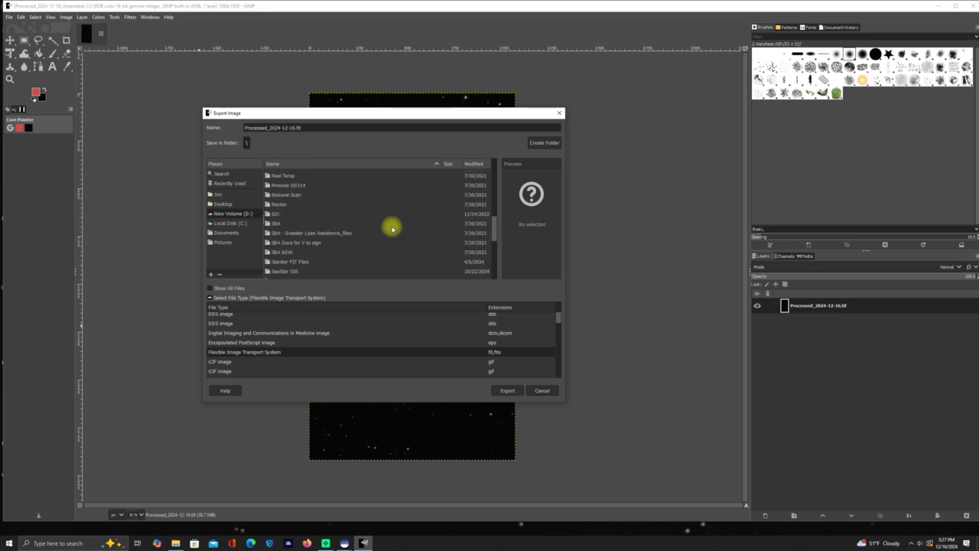
scroll(391, 228, down, 2)
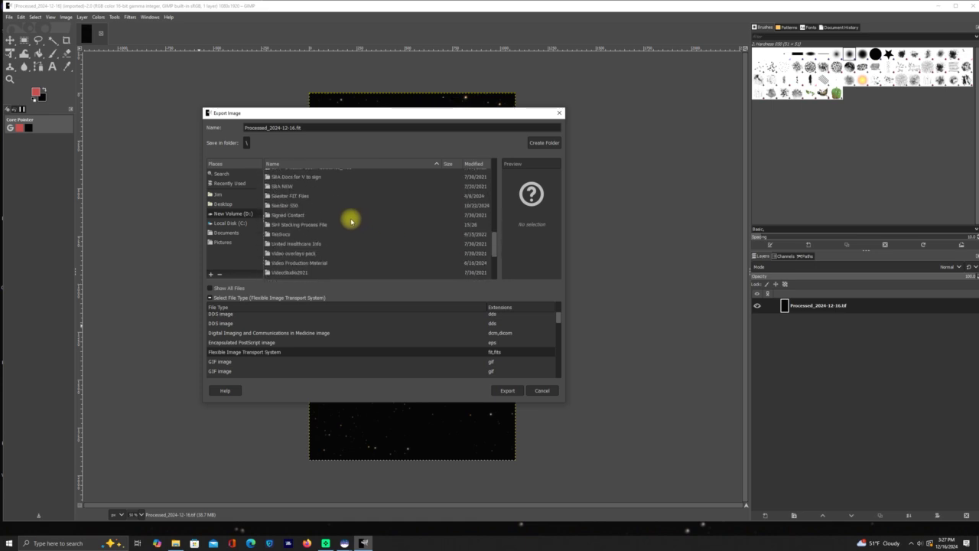
double_click(318, 224)
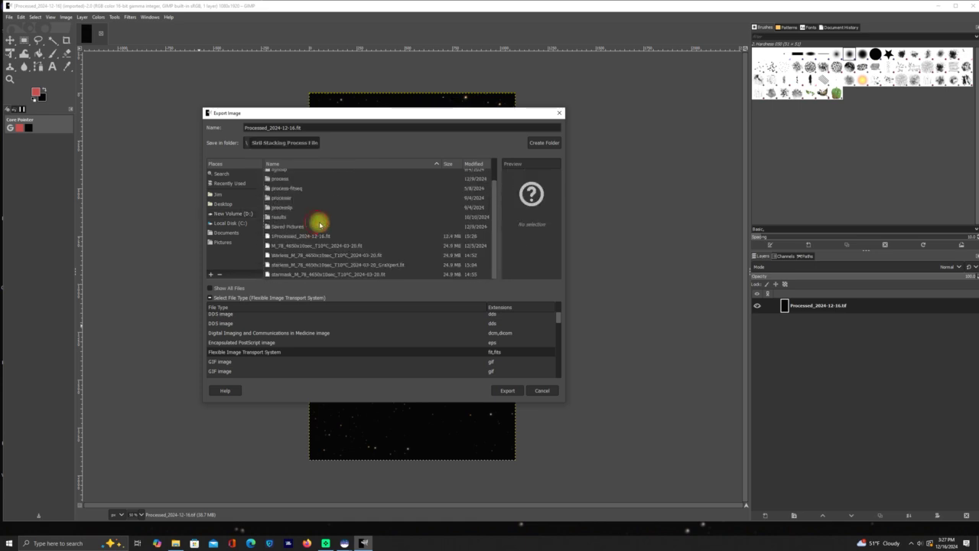
click(508, 391)
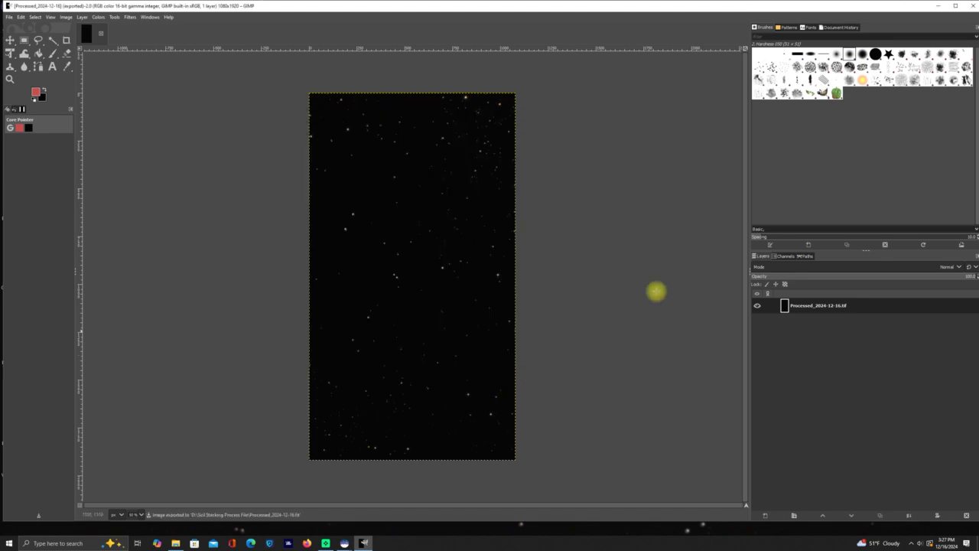
Step: Close GIMP and switch to the running Siril 1.2.1 window
click(974, 6)
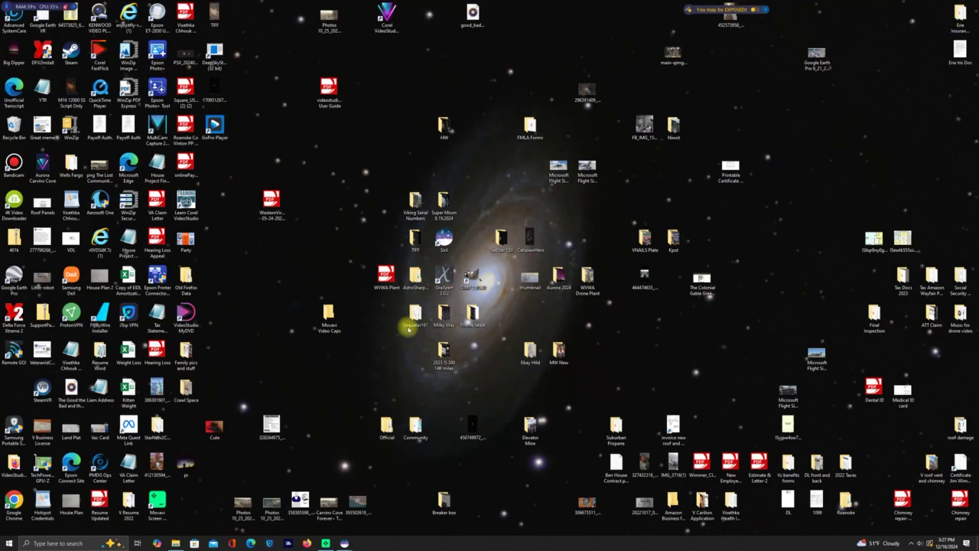
mouse_move(346, 543)
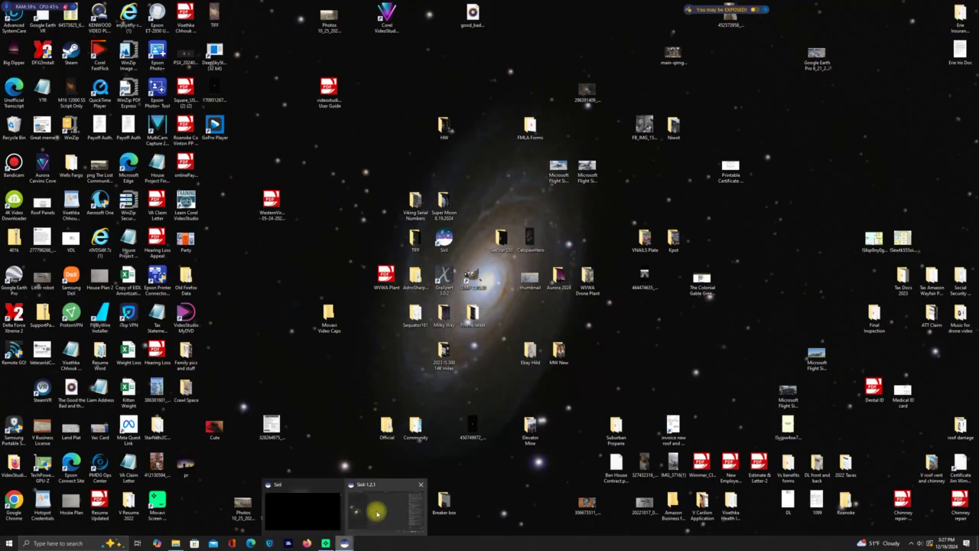
click(374, 507)
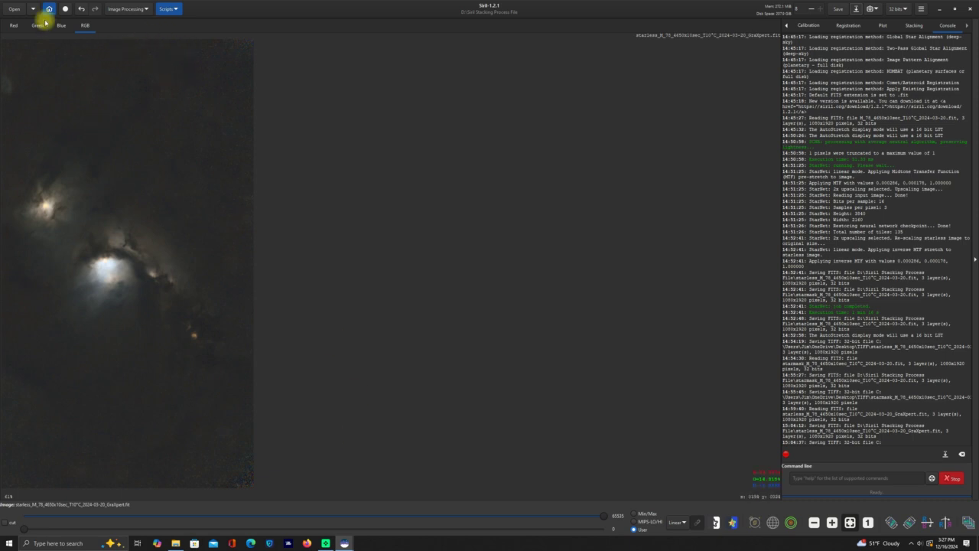
Step: Open the processed starless image 1Processed_2024-12-16.fit and save it
click(15, 10)
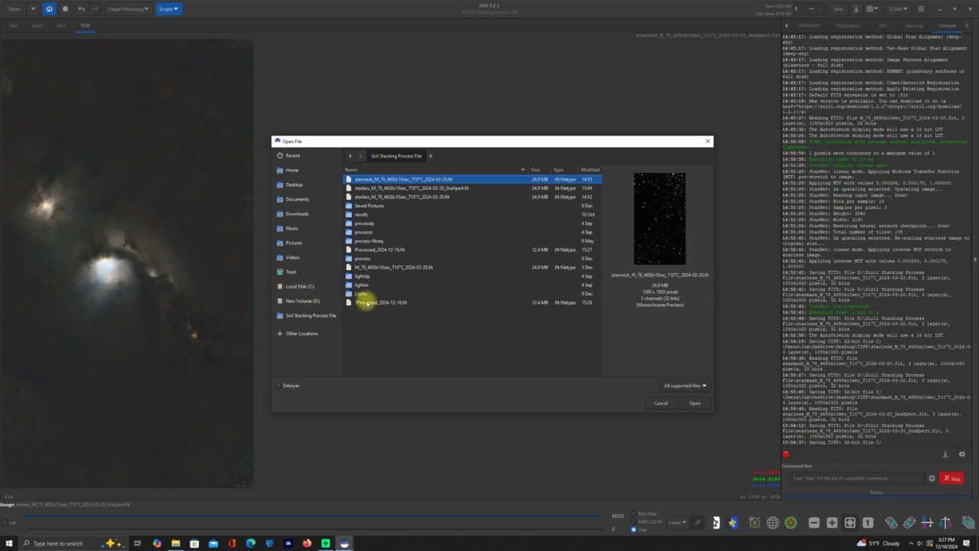
double_click(367, 302)
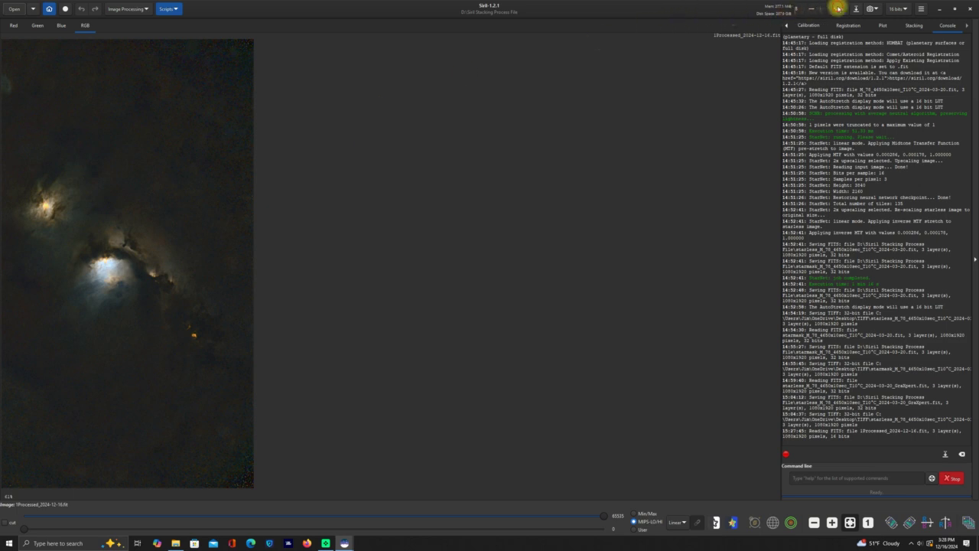
click(837, 9)
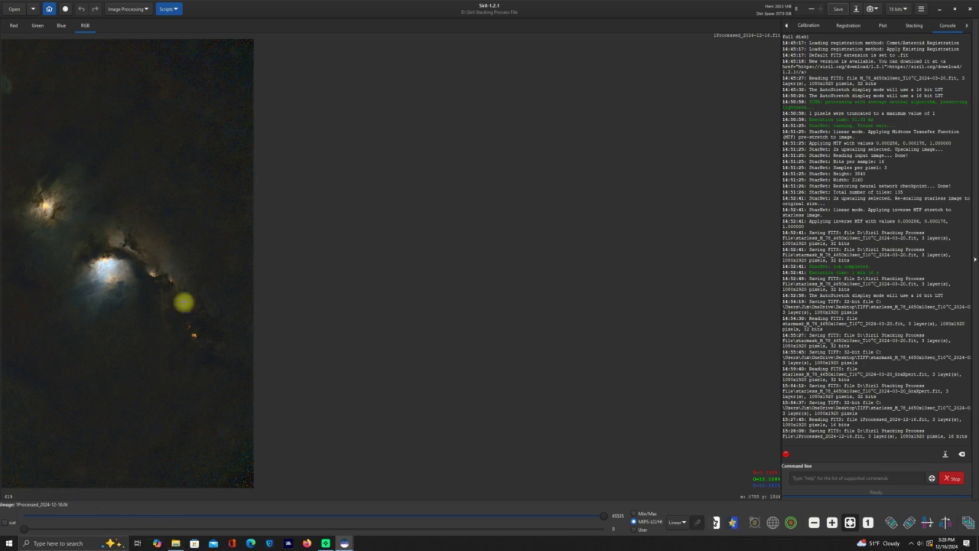
Step: Start a Star Recomposition with 1Processed_2024-12-16.fit as the background image and Processed_2024-12-16.fit as the star image
click(147, 10)
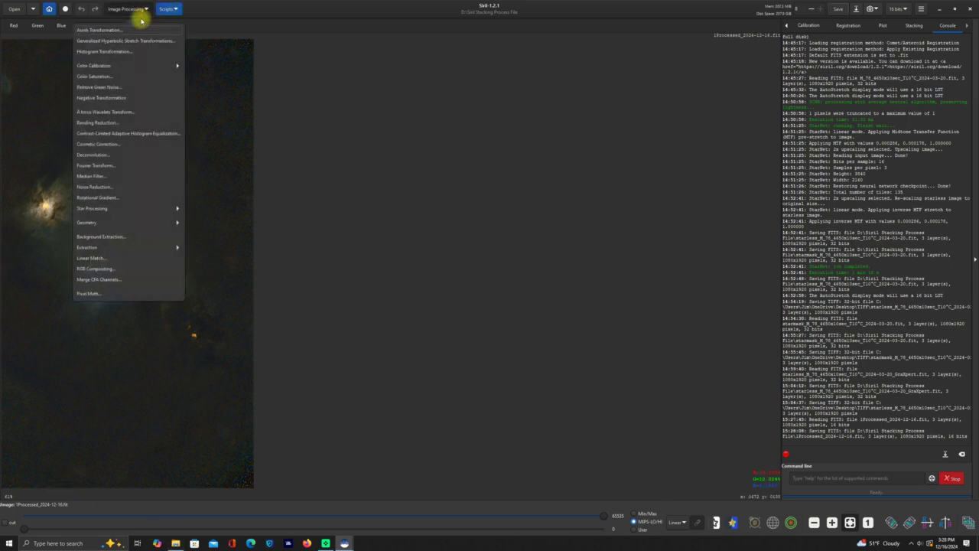
click(101, 213)
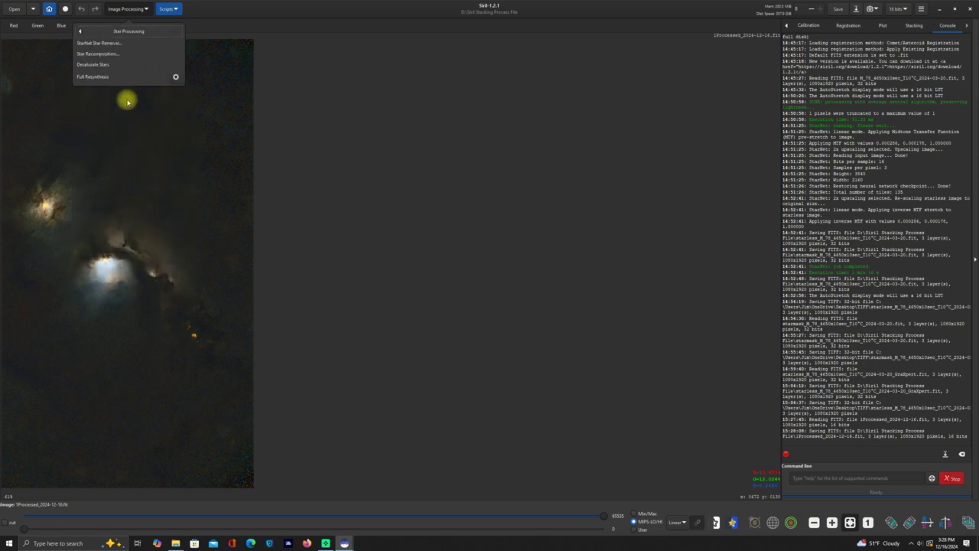
click(100, 55)
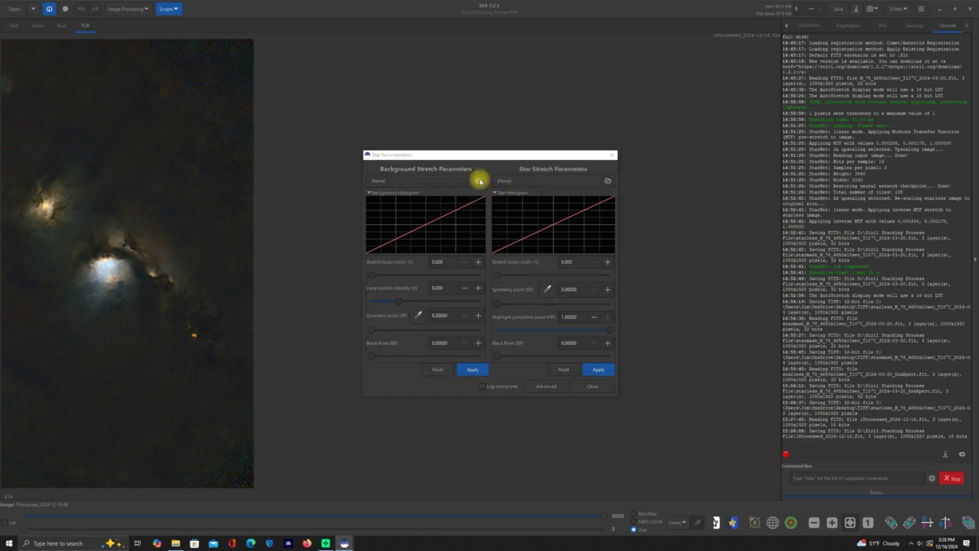
click(479, 180)
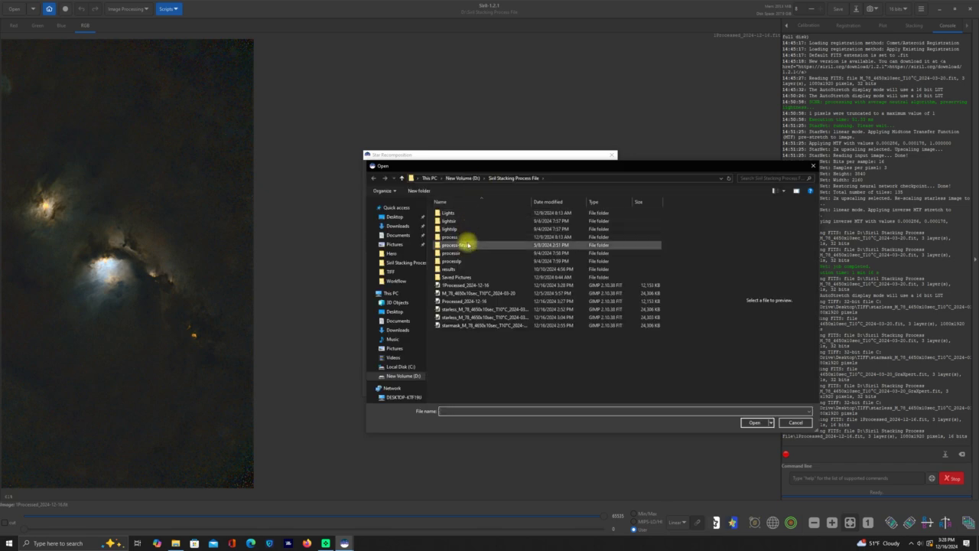
double_click(461, 285)
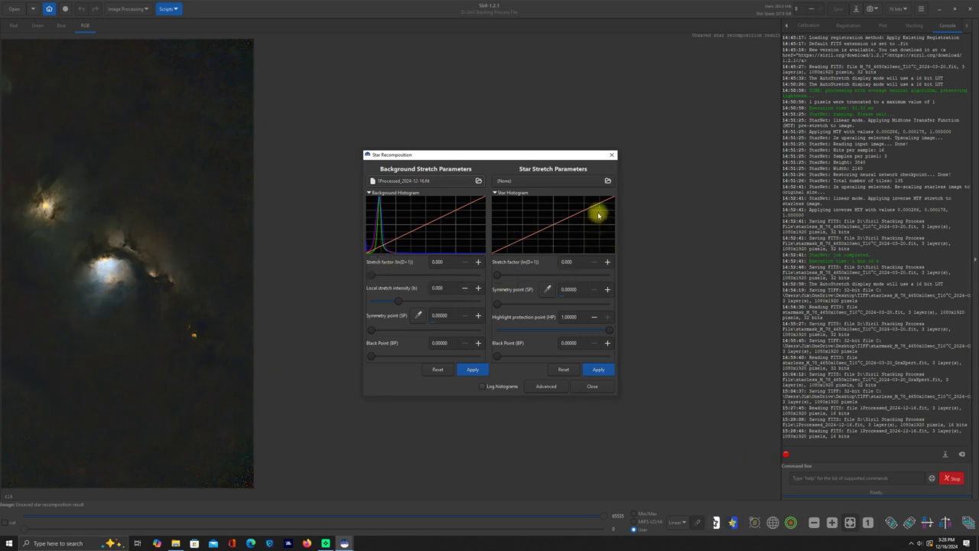
click(609, 182)
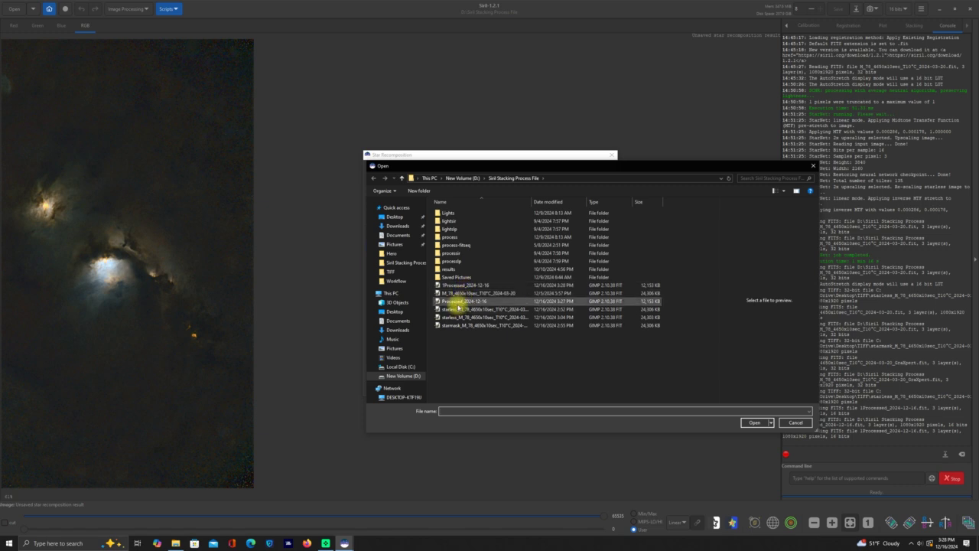
double_click(460, 302)
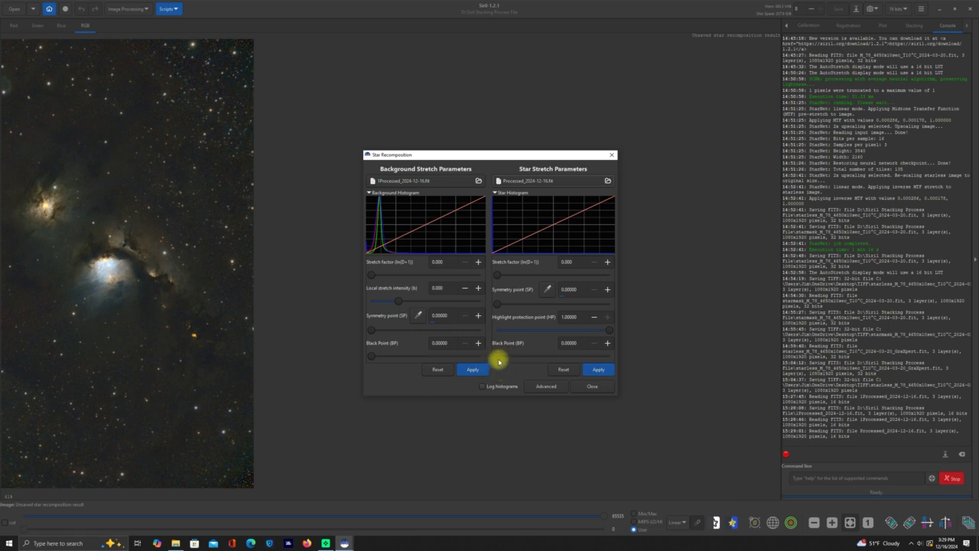
Step: Raise the star image's black point to 0.07534 and apply the star stretch
drag(498, 357, 504, 357)
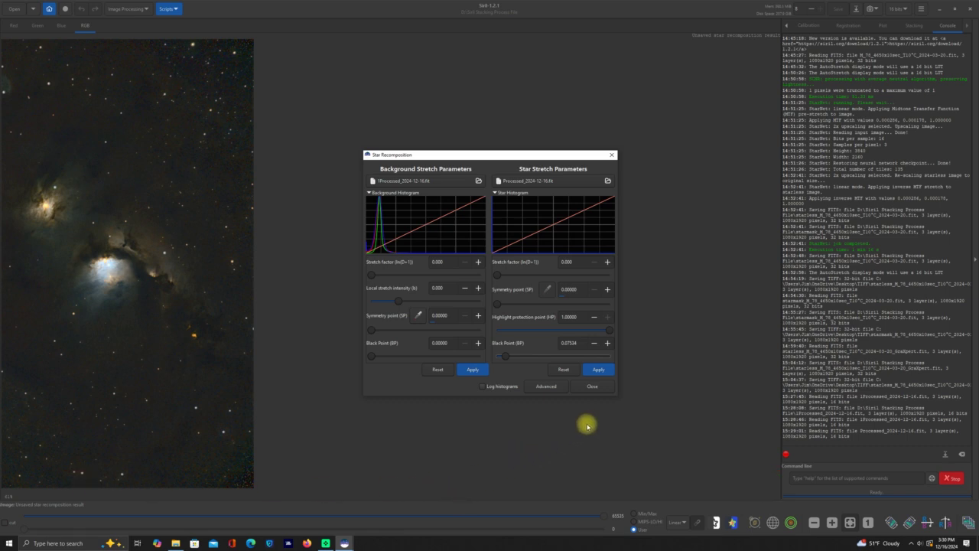
click(599, 370)
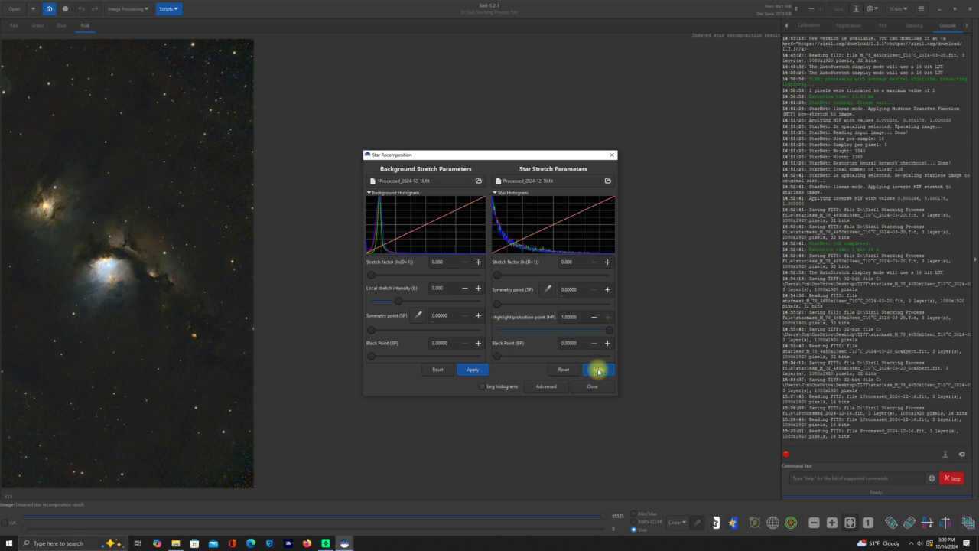
Step: Try a background stretch factor of 0.532 with a black point of 0.07774, and return both to zero
click(374, 275)
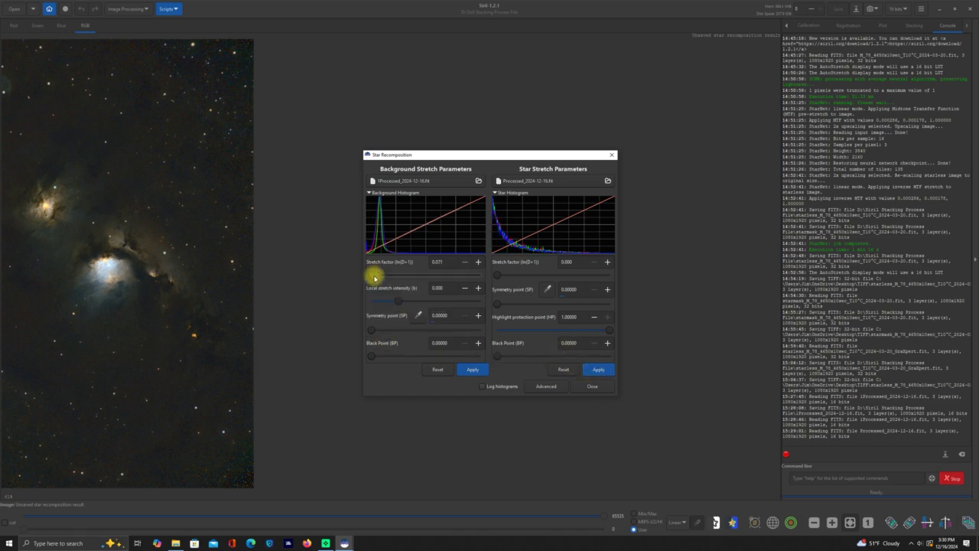
drag(375, 277, 396, 287)
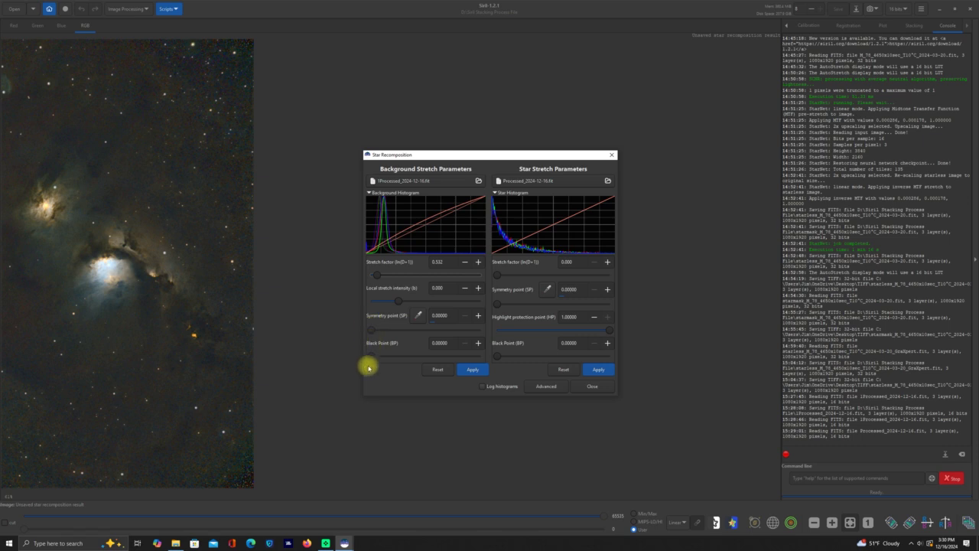
drag(372, 358, 378, 360)
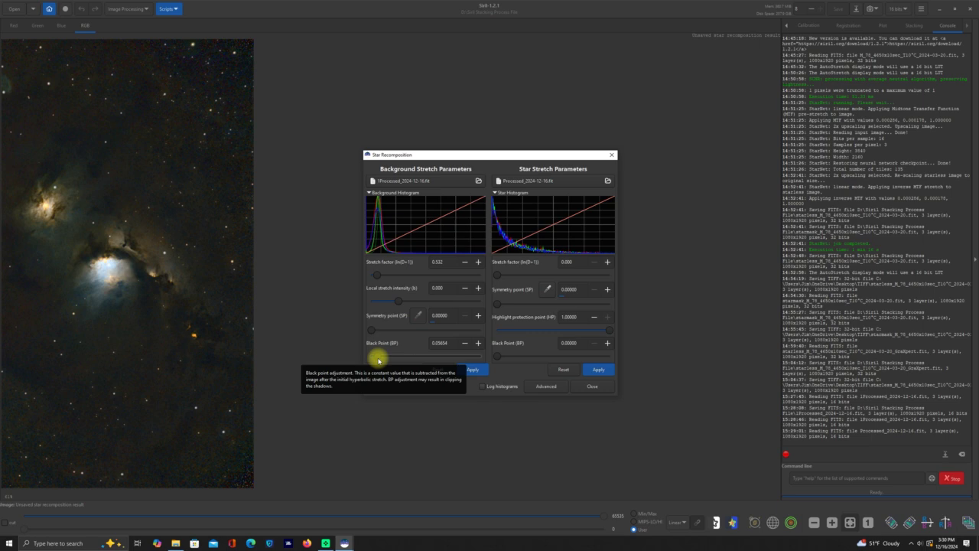
drag(377, 360, 381, 360)
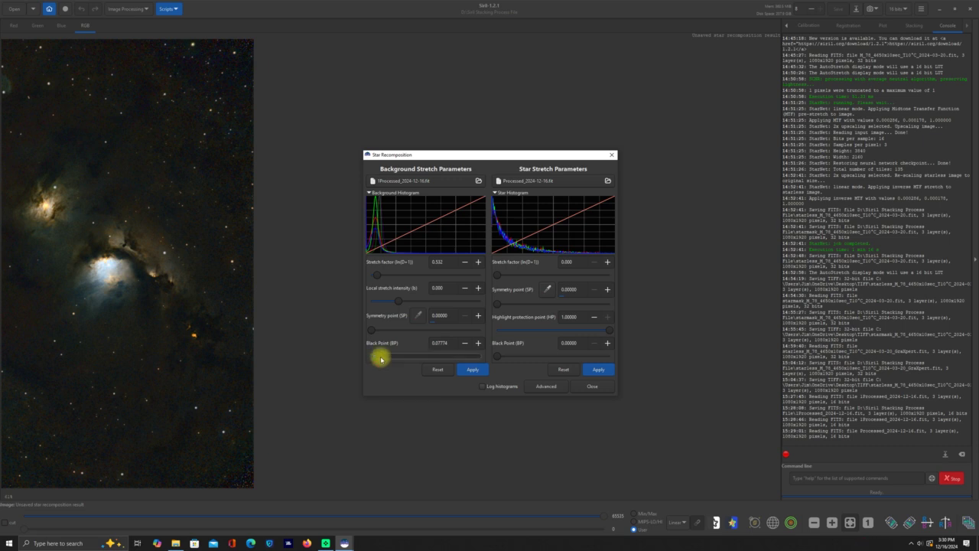
drag(381, 359, 356, 357)
drag(374, 272, 328, 277)
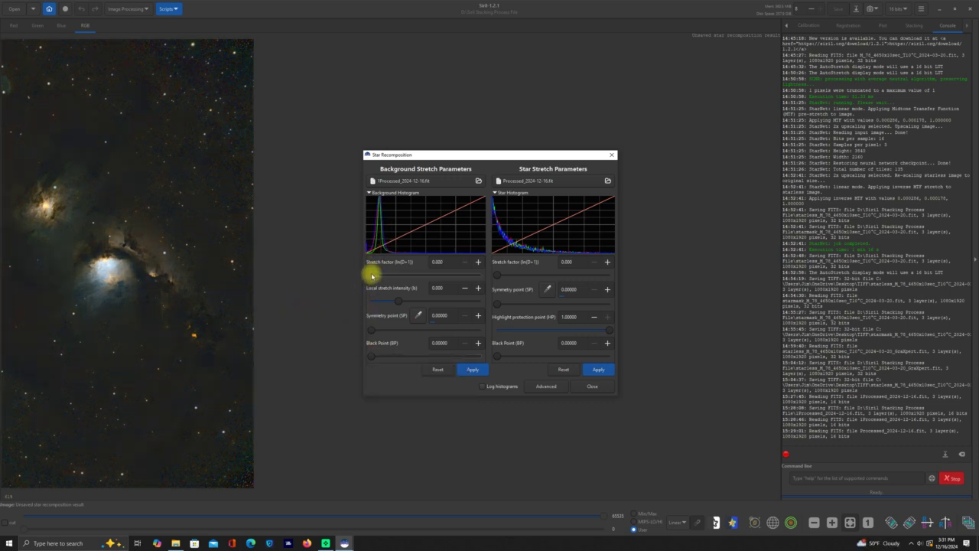
Step: Apply a background stretch with stretch factor 0.353 and black point 0.02473, and close Star Recomposition
drag(372, 276, 385, 272)
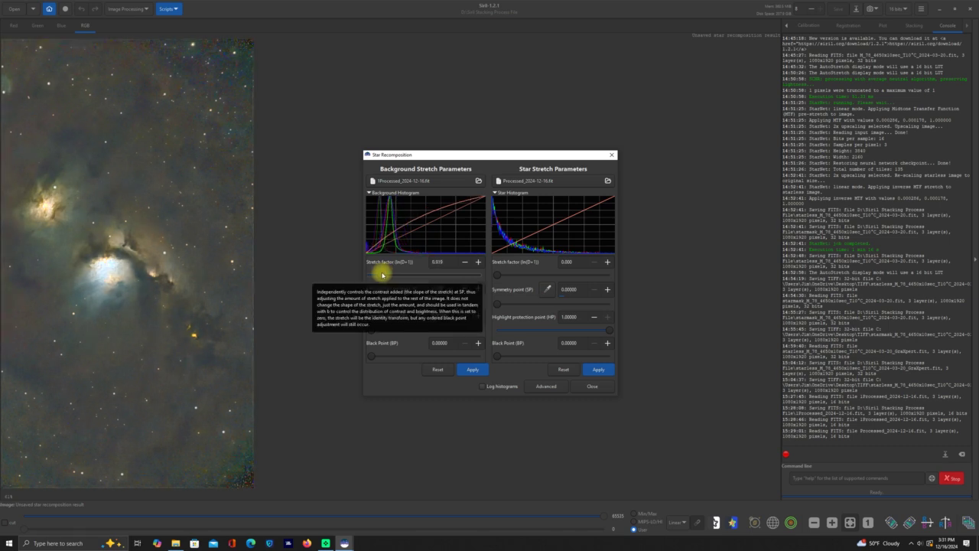
drag(384, 274, 377, 275)
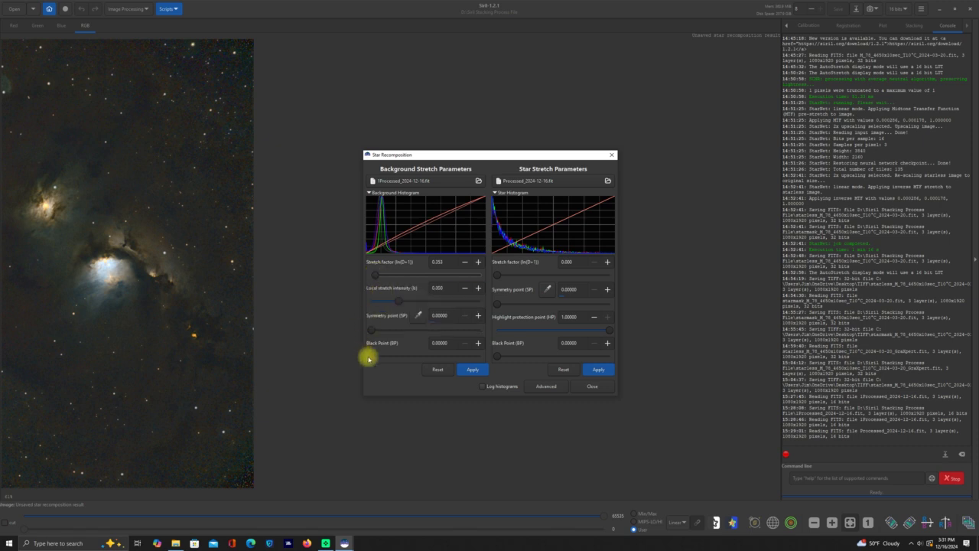
drag(370, 358, 372, 356)
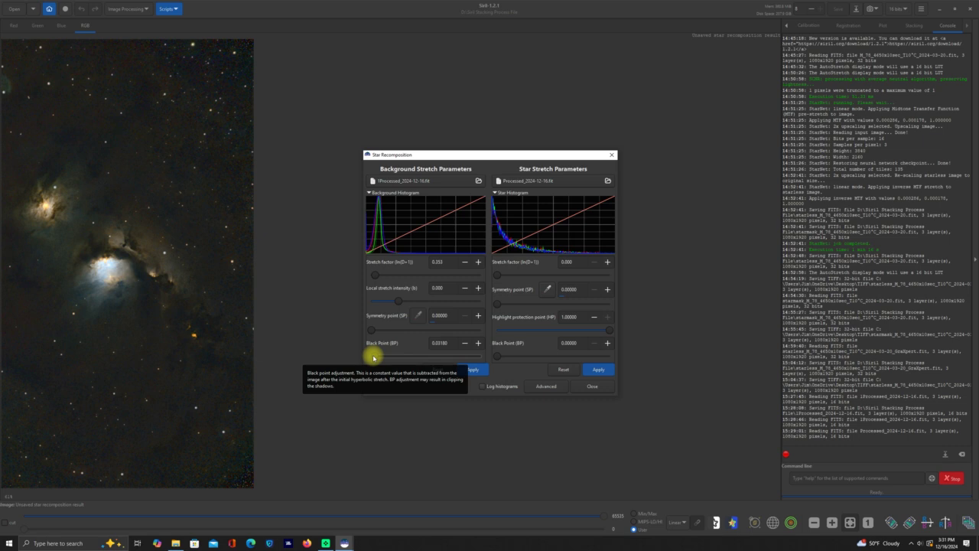
drag(373, 356, 370, 356)
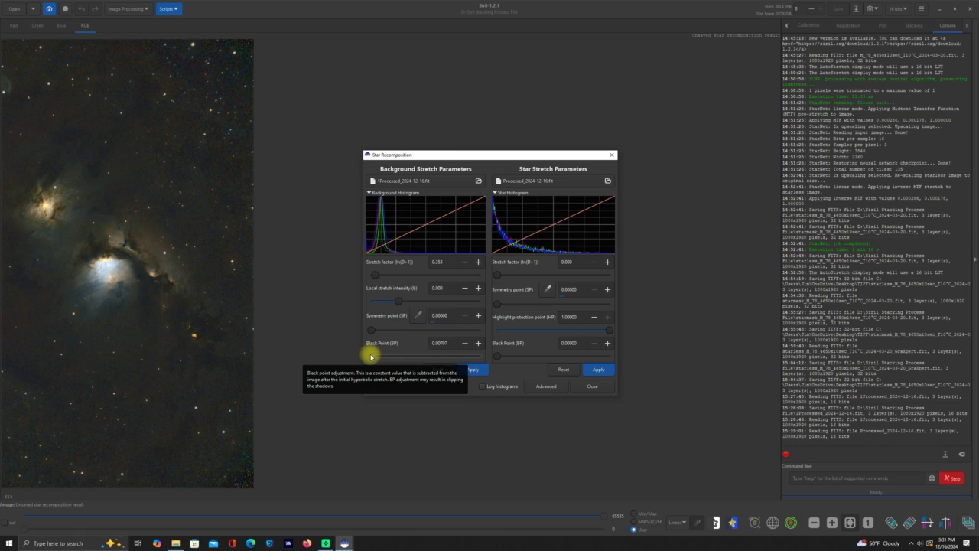
drag(370, 356, 372, 356)
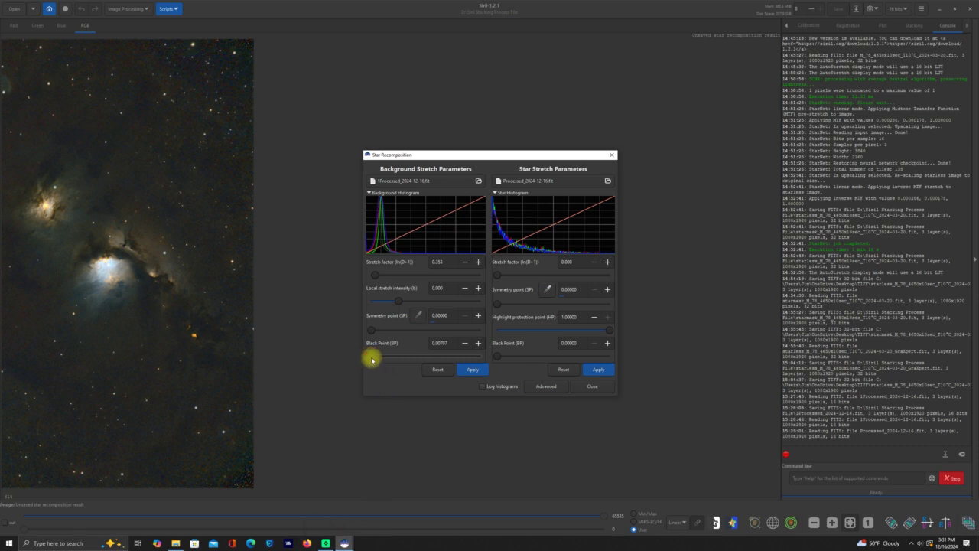
drag(371, 359, 375, 356)
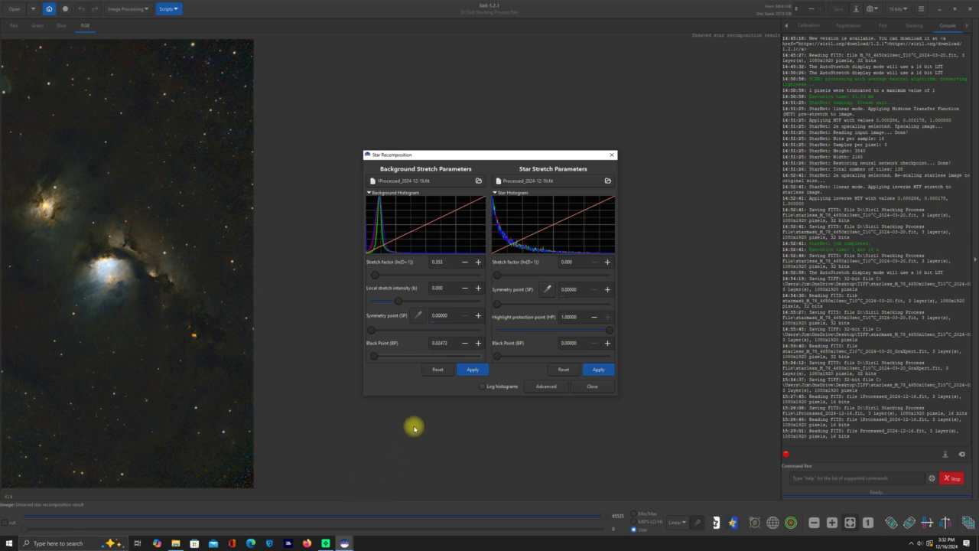
click(469, 371)
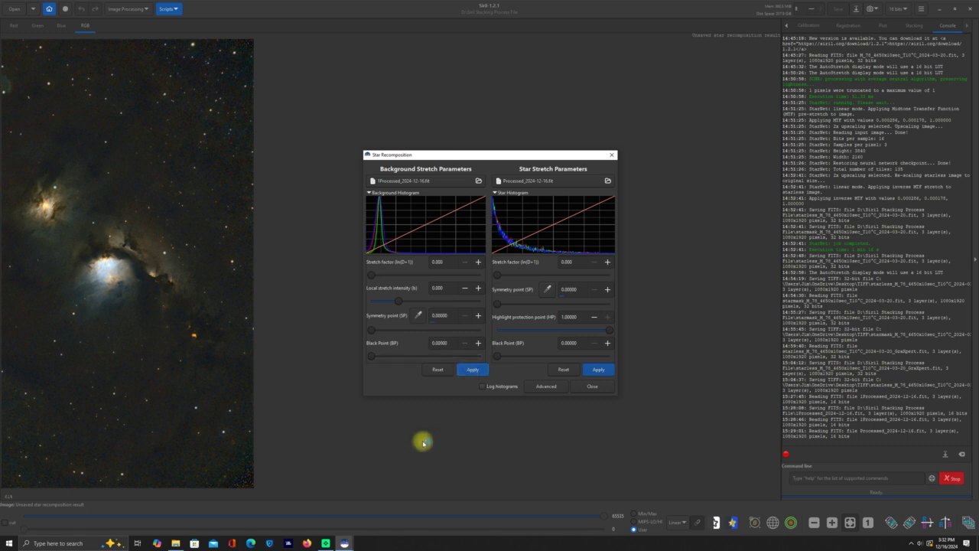
click(595, 389)
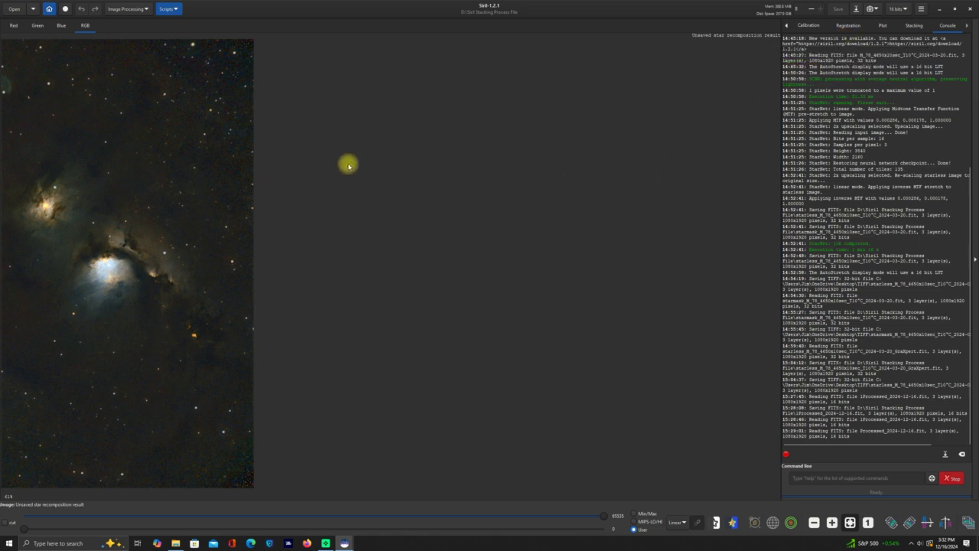
click(145, 10)
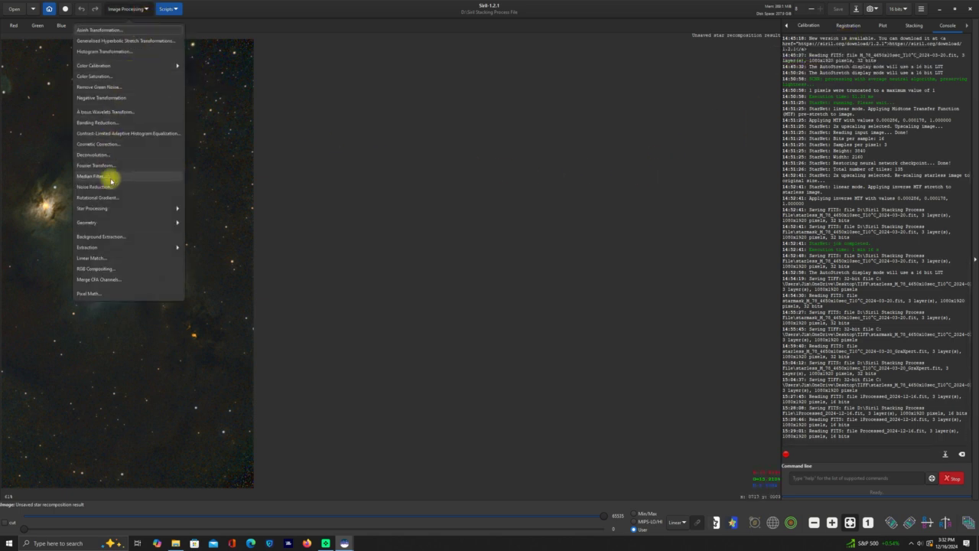
click(110, 212)
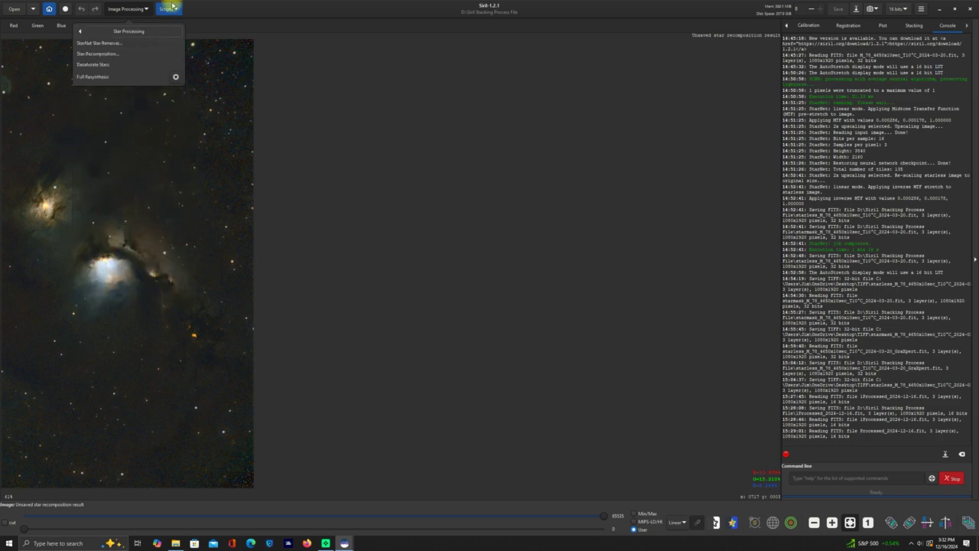
click(145, 10)
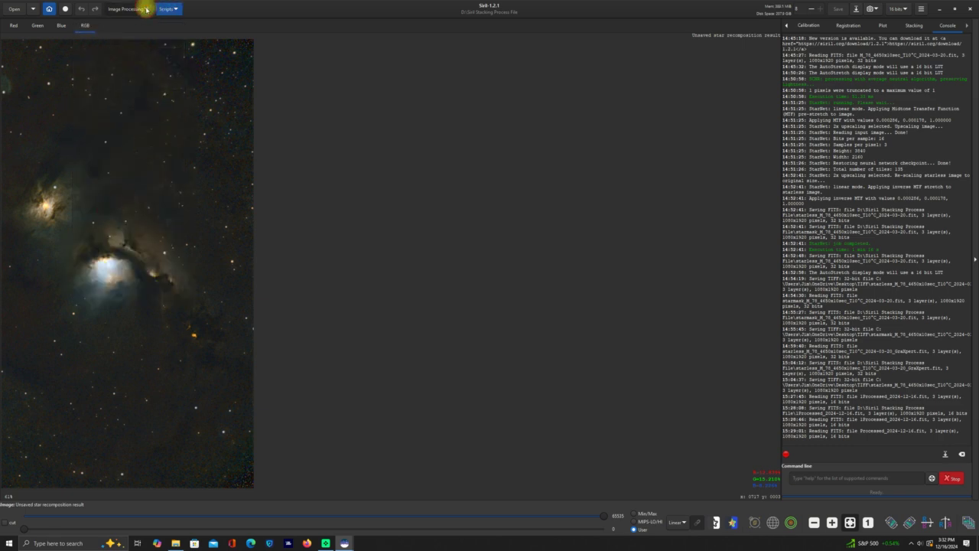
Step: Crop the recomposed image with Rotate&Crop at angle 0.00, trimming its top, right and bottom edges to about 1022 × 1776 px
click(143, 9)
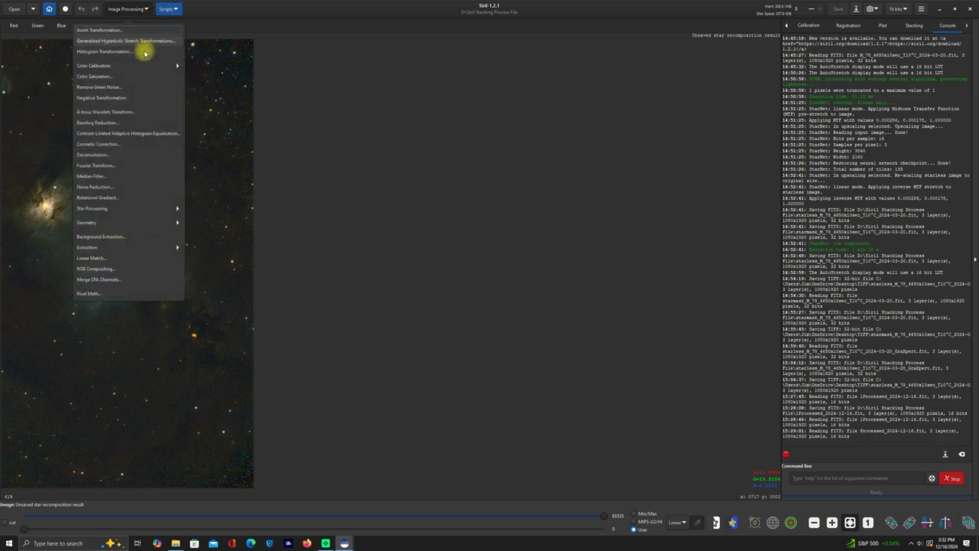
click(98, 223)
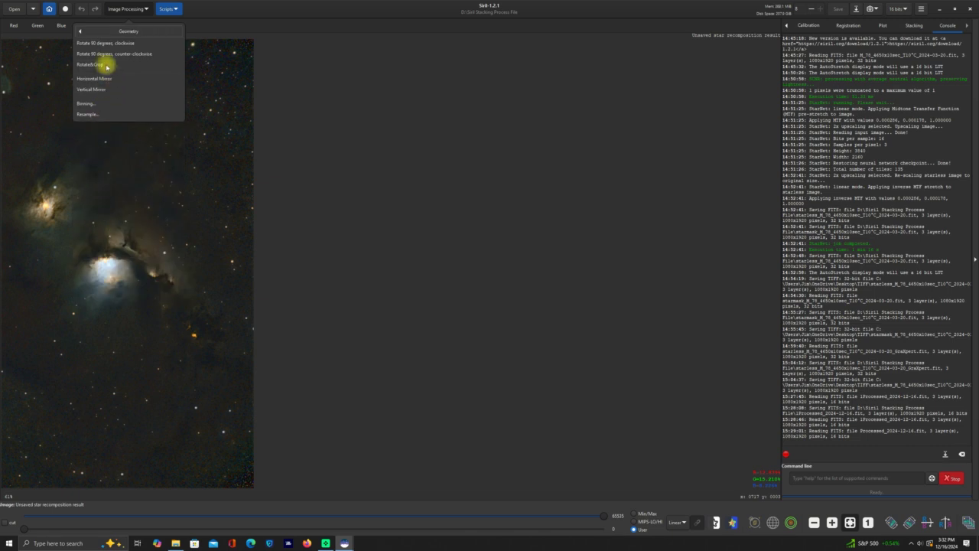
click(90, 65)
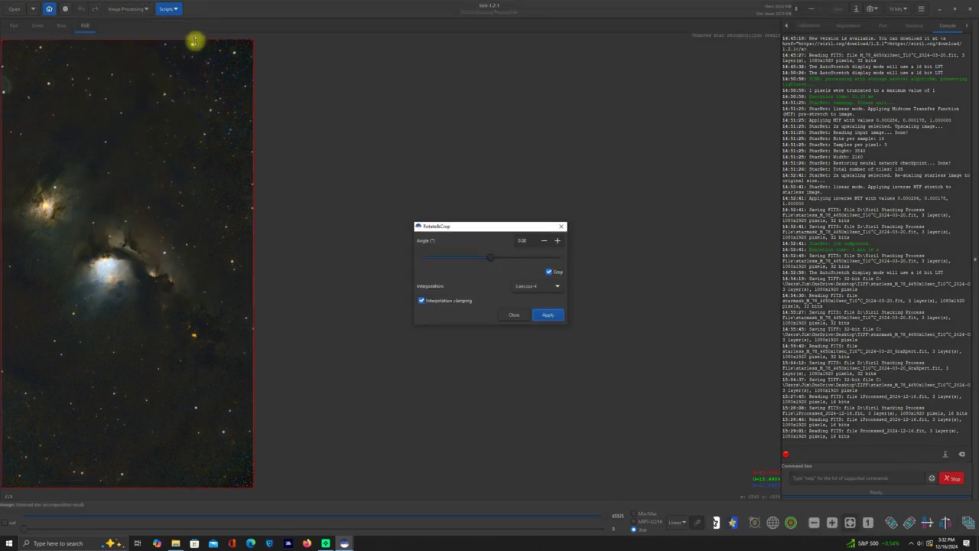
drag(195, 41, 196, 57)
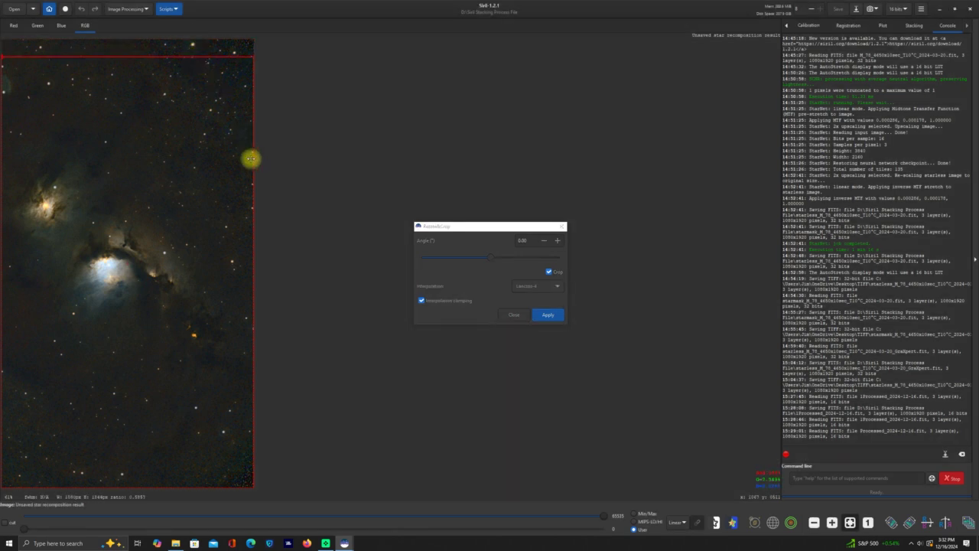
drag(253, 162, 240, 160)
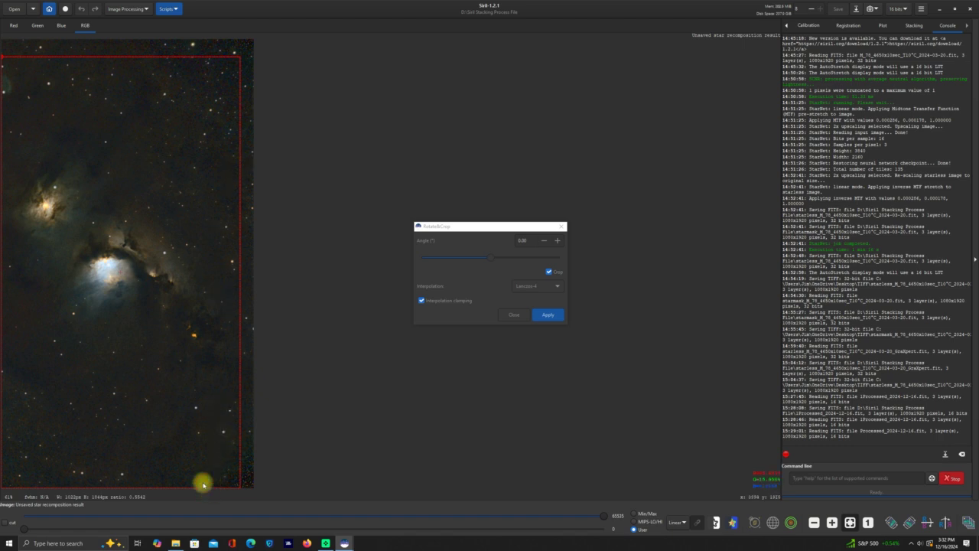
drag(211, 485, 211, 469)
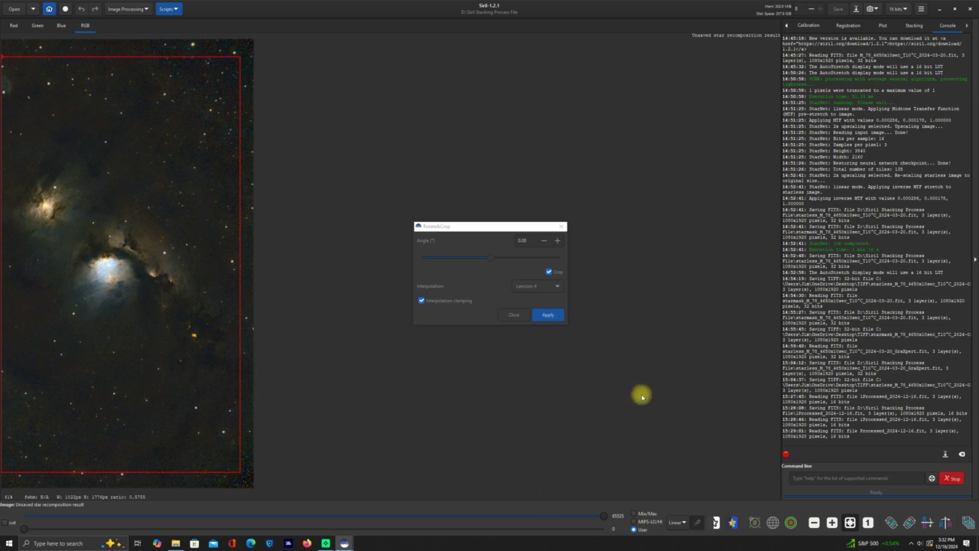
click(550, 315)
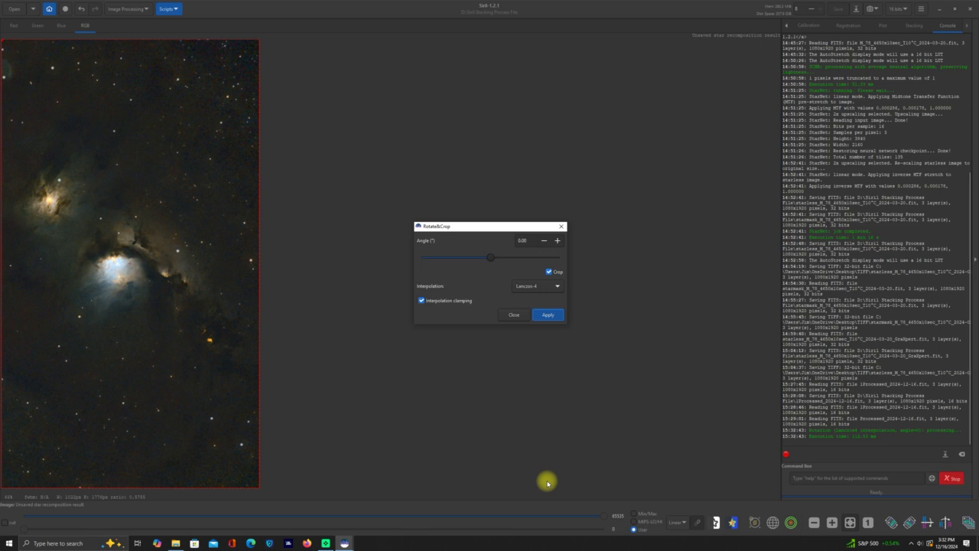
Step: Trim the image's noisy top edge further to a height of about 1720 px, apply the crop and close Rotate&Crop
click(223, 43)
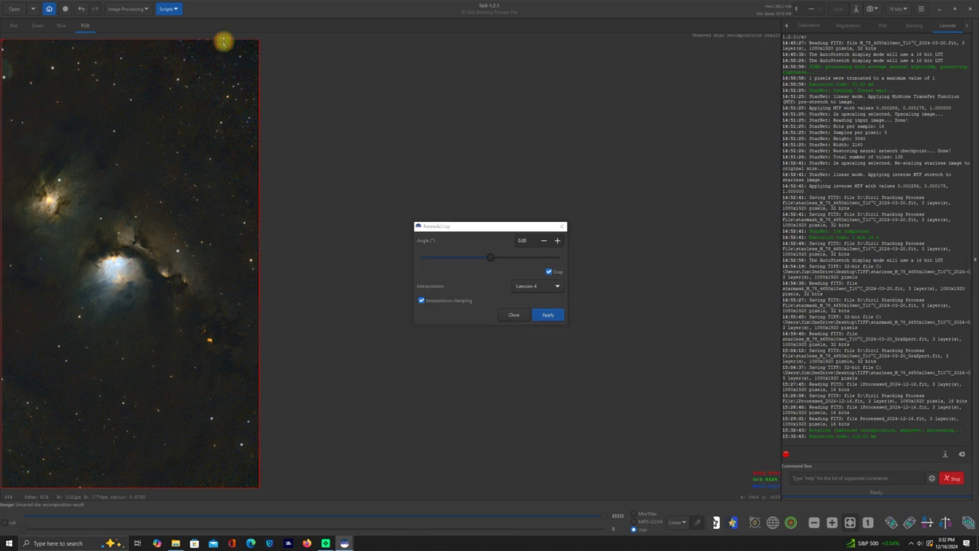
click(536, 316)
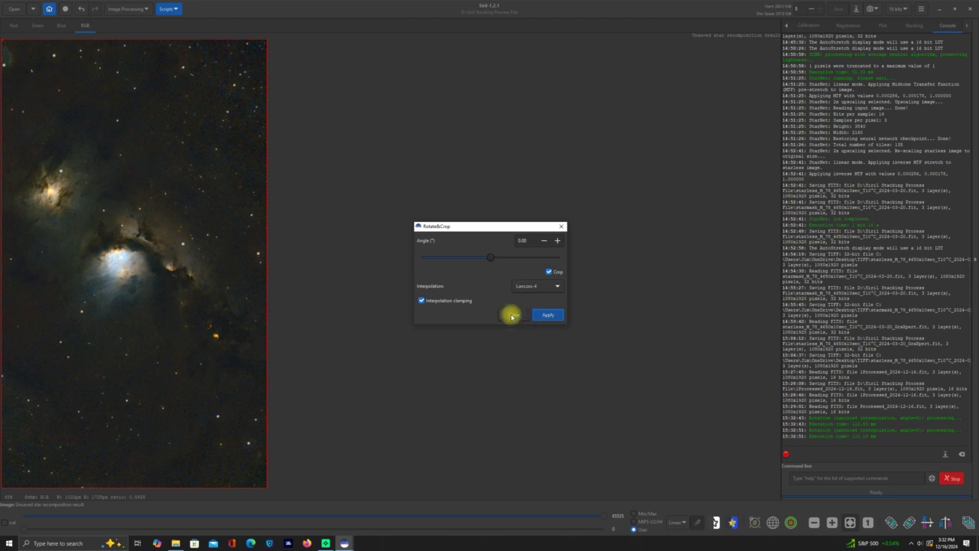
click(552, 312)
click(513, 313)
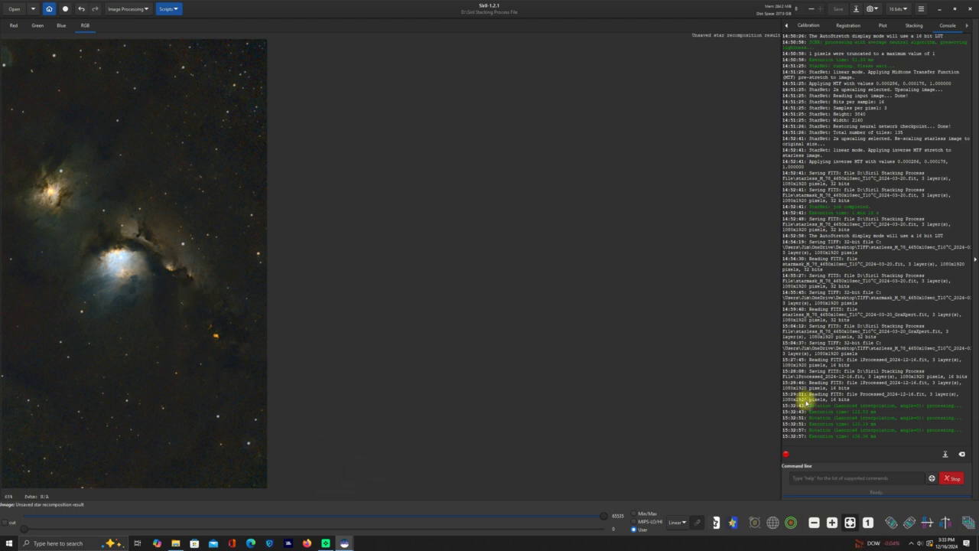
Step: Rotate the cropped image by 180° in successive 90° turns
click(892, 529)
click(892, 530)
click(892, 529)
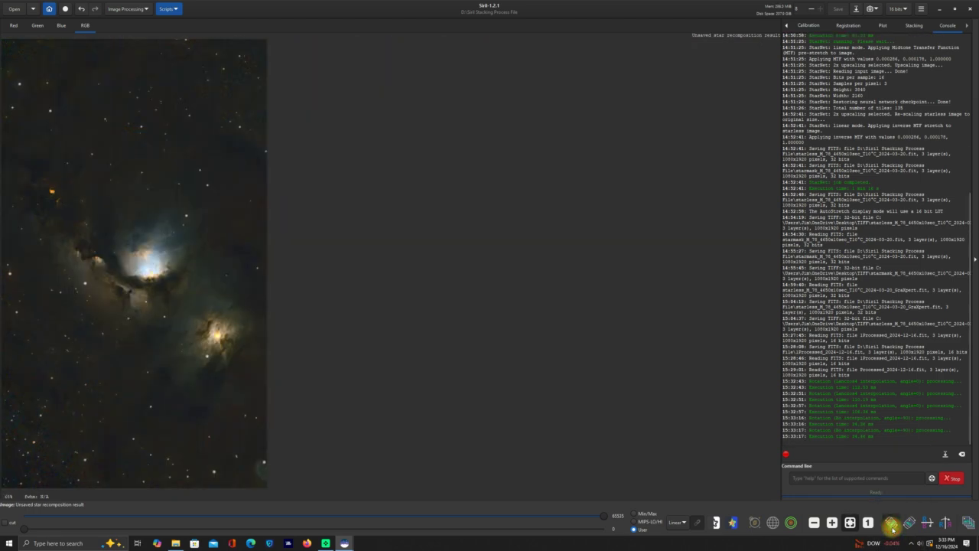